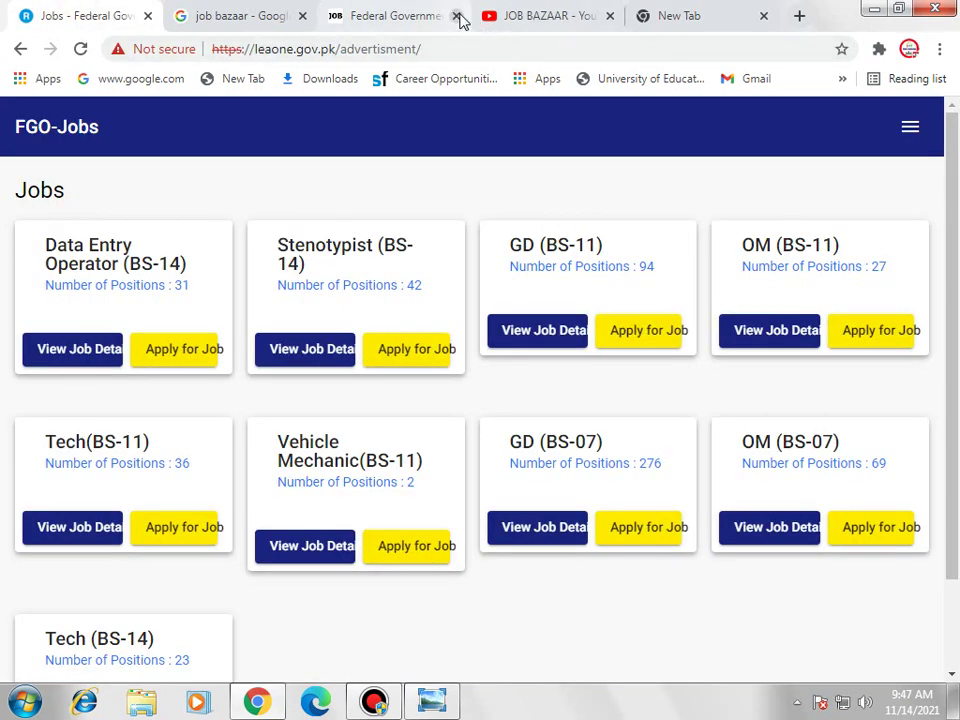
Close the extra Federal Government job post tab and look through the list of FGO-Jobs vacancies
left_click(456, 15)
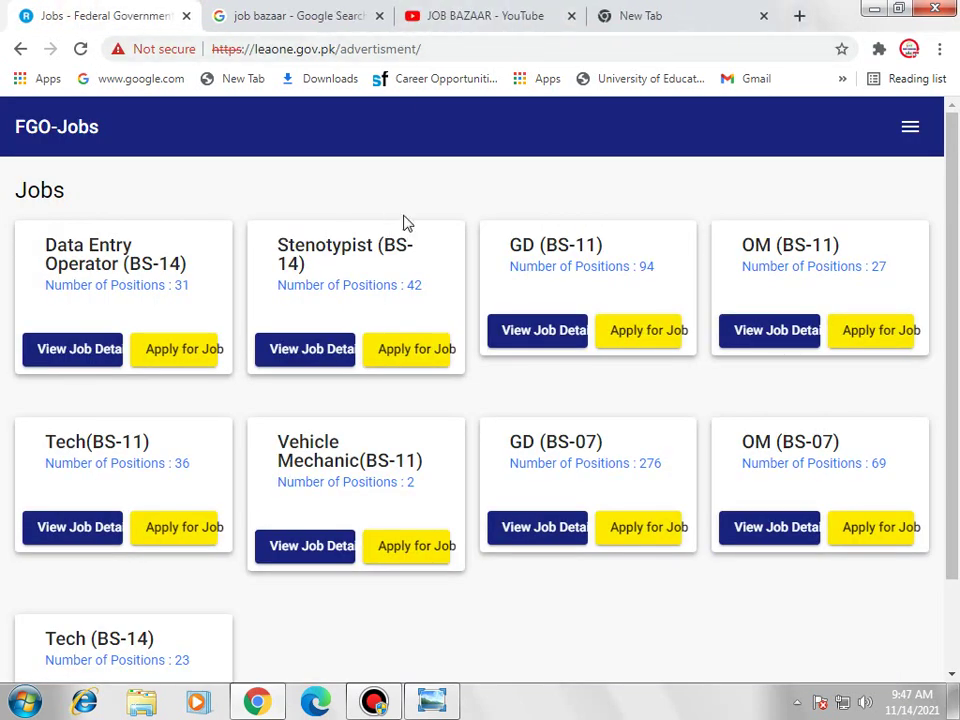
scroll(408, 222, "down", 1)
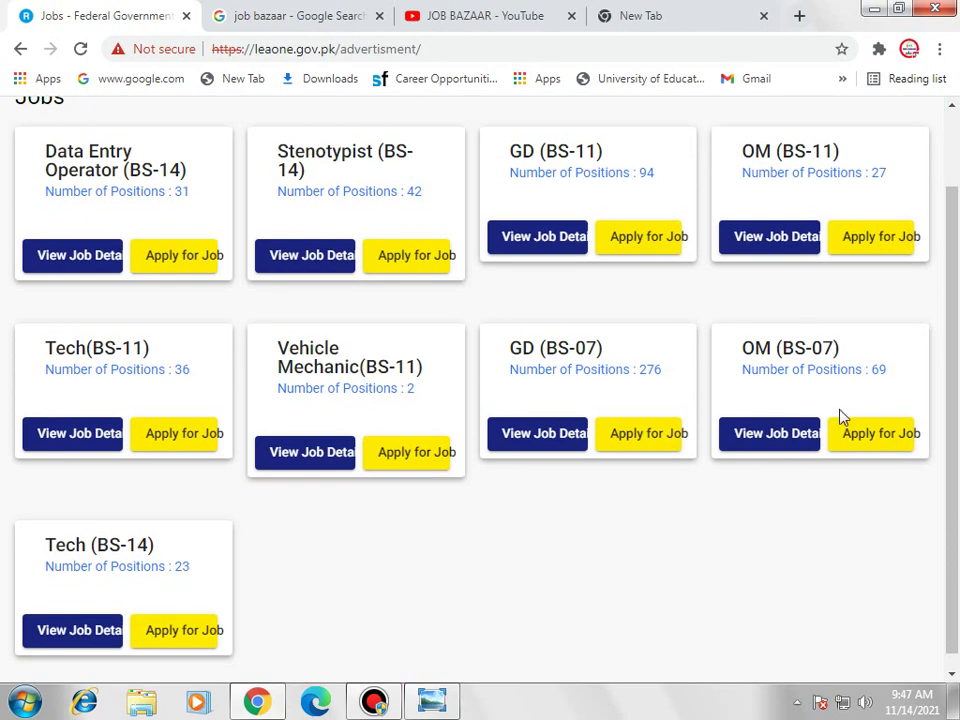
scroll(238, 252, "up", 1)
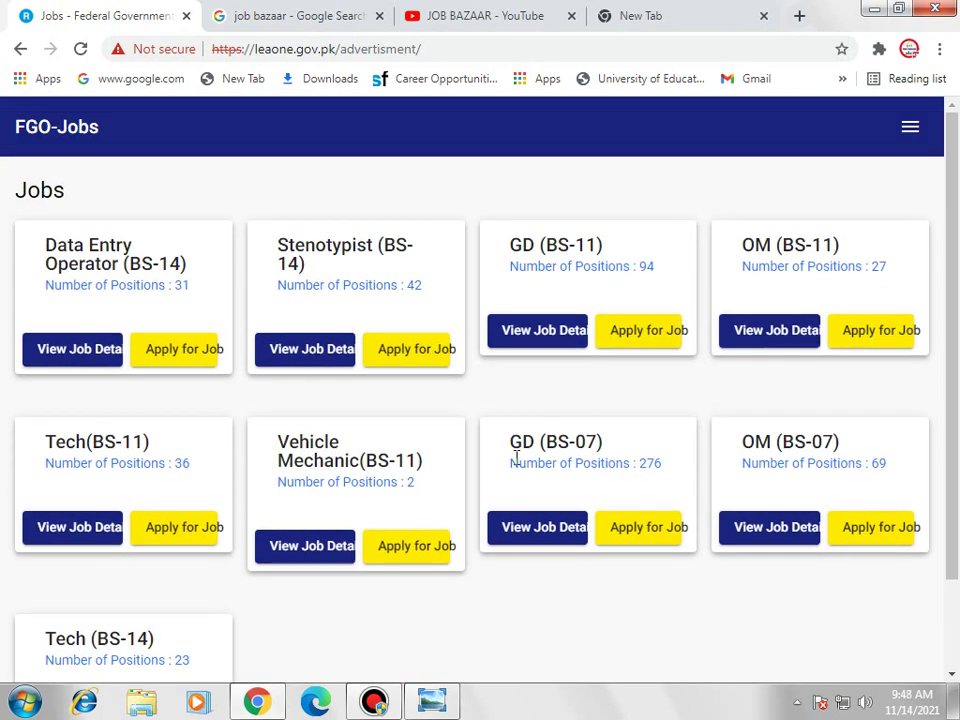
Review the job details for Data Entry Operator (BS-14), including qualifications and available positions, and return to the vacancy list
left_click(83, 348)
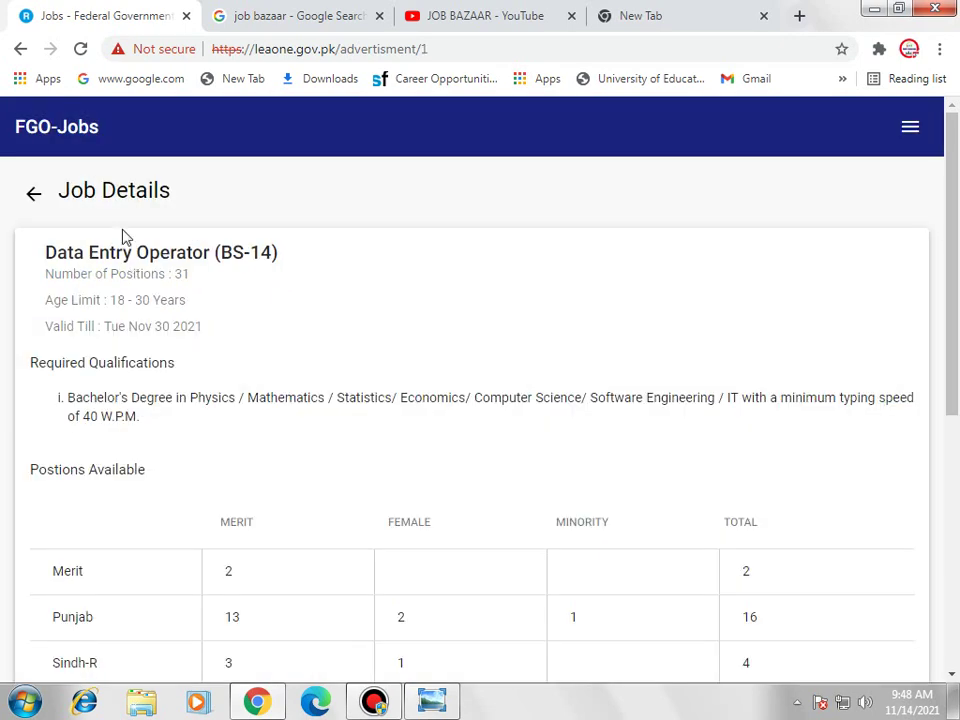
left_click_drag(24, 252, 351, 341)
scroll(369, 328, "down", 5)
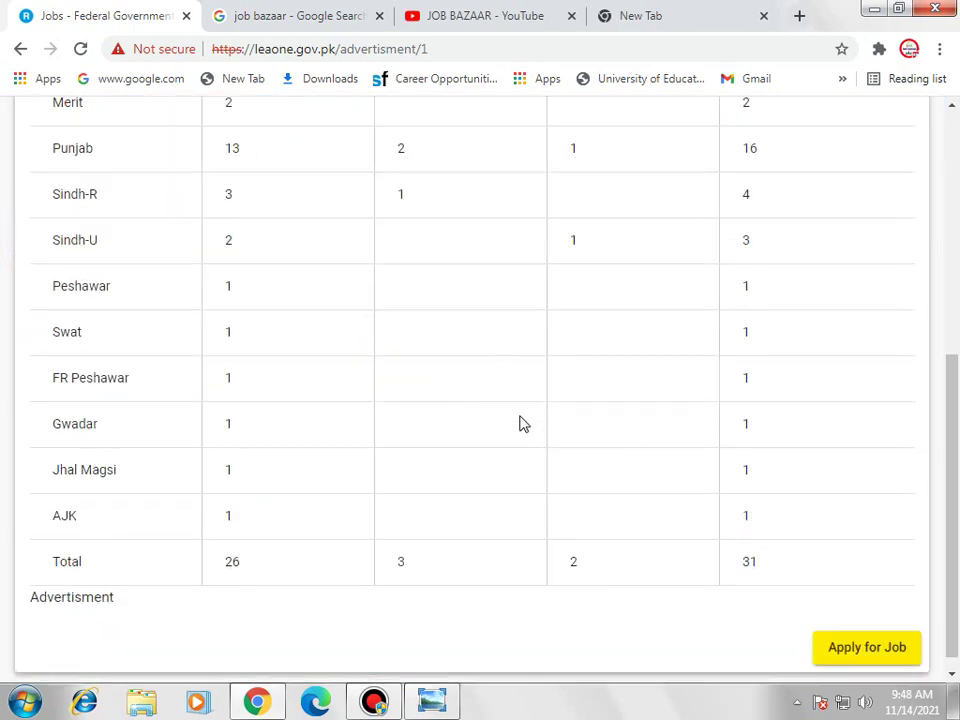
scroll(499, 406, "up", 5)
left_click(20, 48)
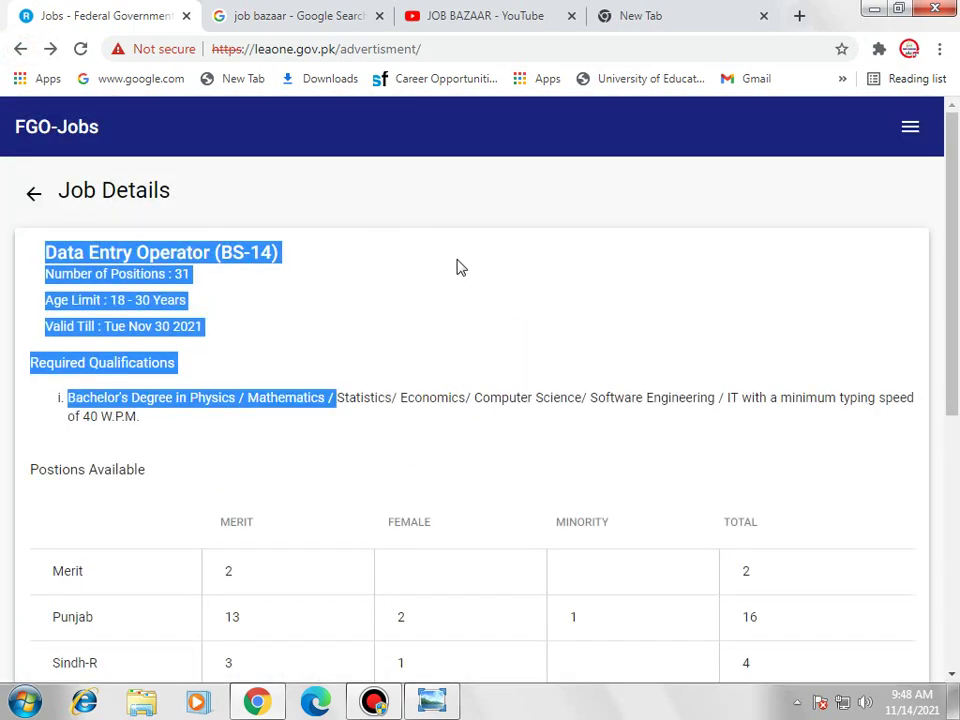
Go to the FGO-Jobs home page and open the Create Account form from the site's login page
left_click(50, 128)
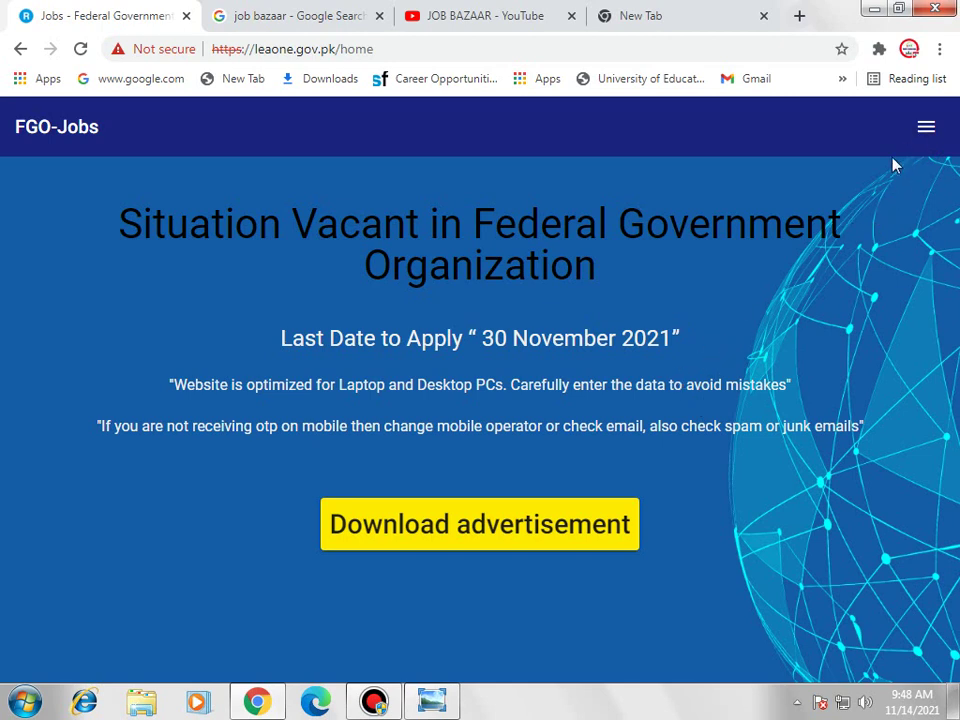
left_click(924, 132)
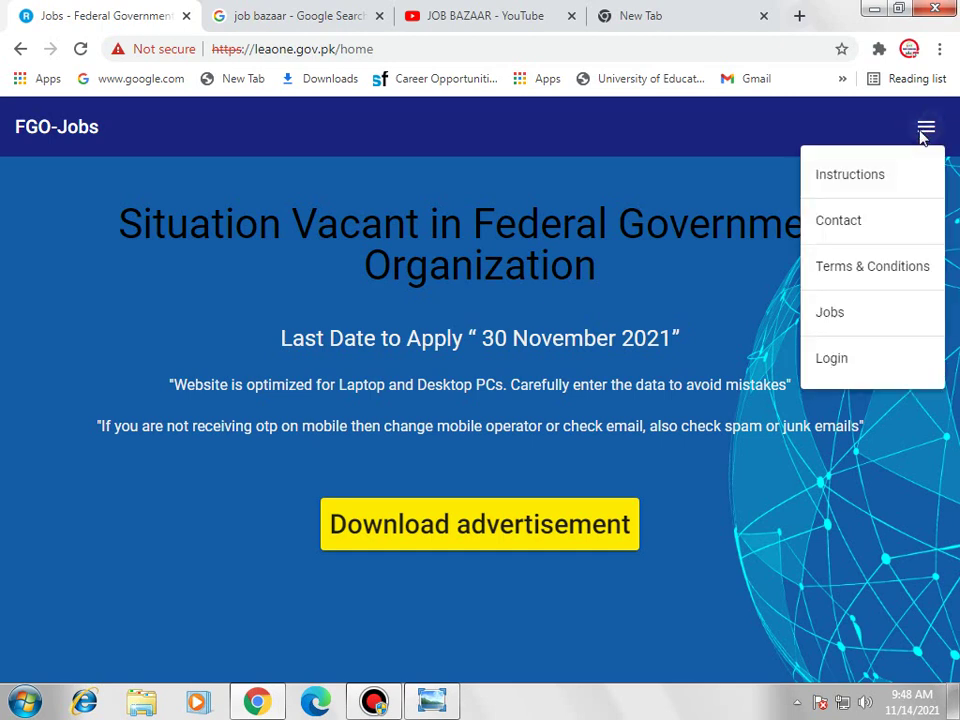
left_click(853, 372)
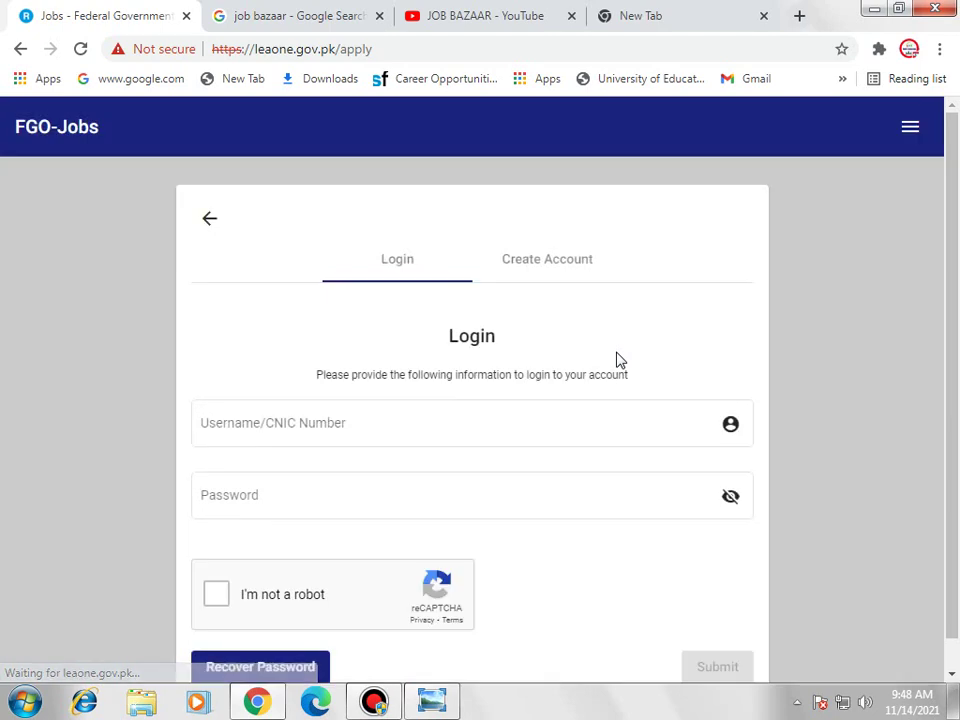
scroll(325, 450, "down", 1)
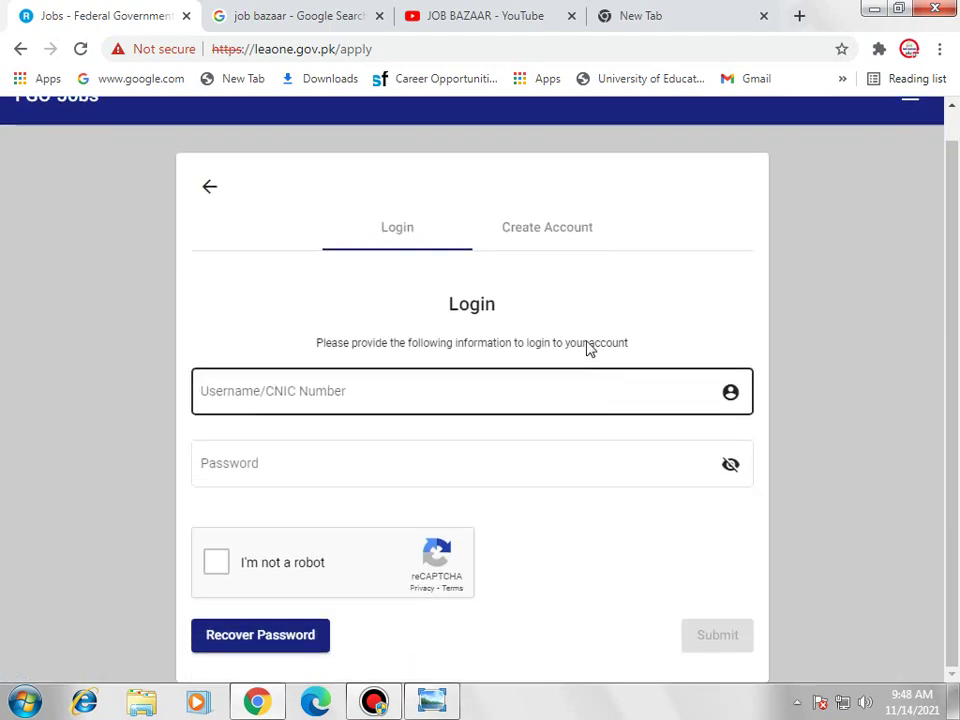
left_click(550, 230)
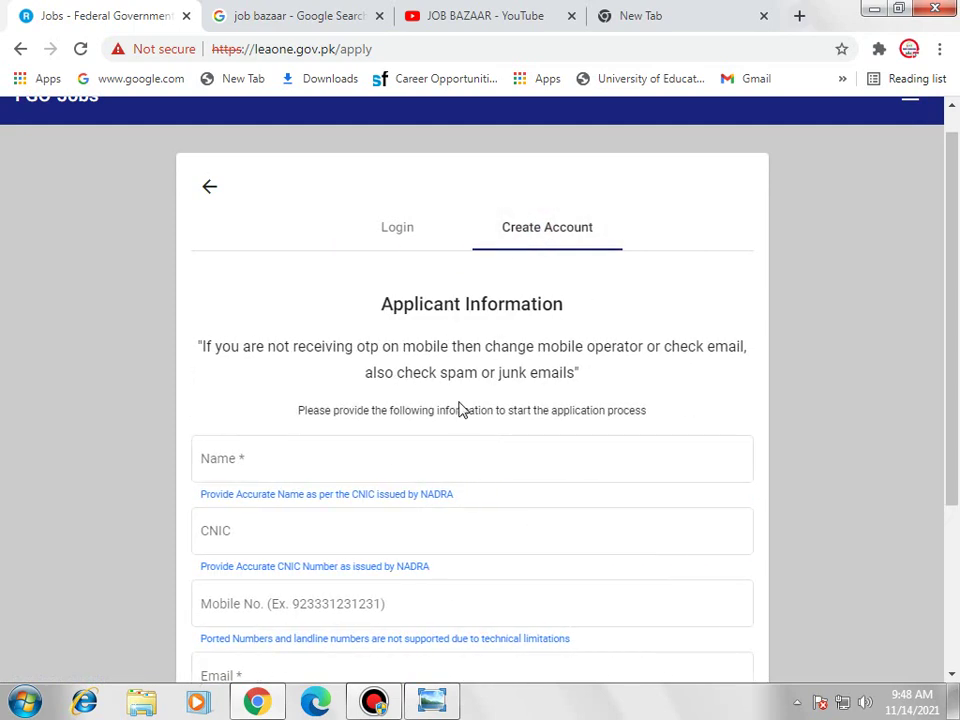
scroll(460, 410, "down", 3)
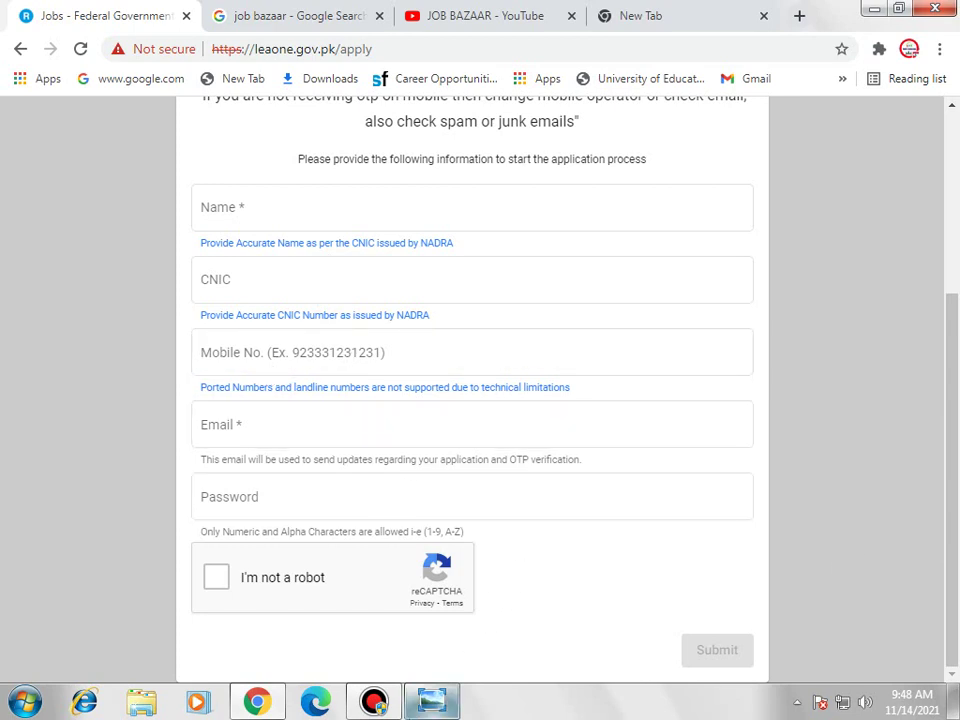
mouse_move(432, 700)
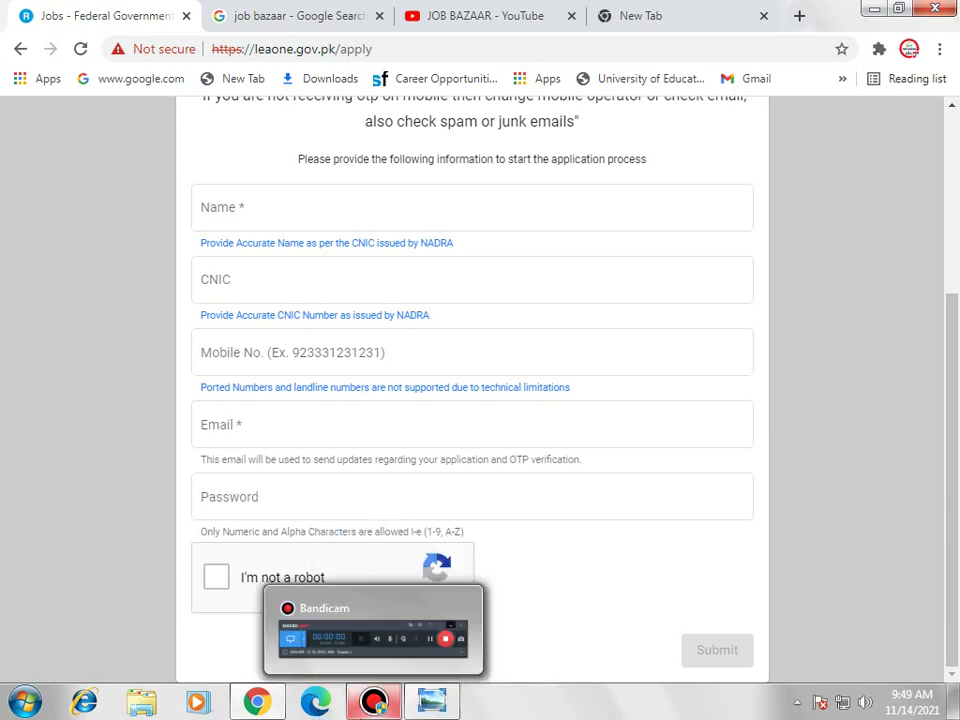
left_click(373, 700)
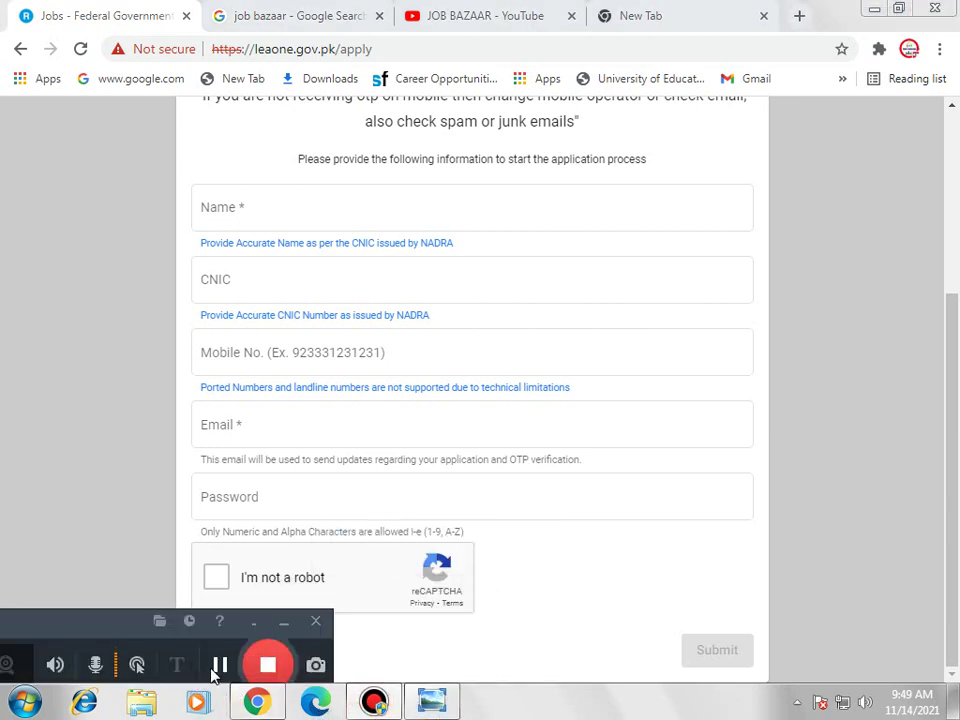
left_click(220, 665)
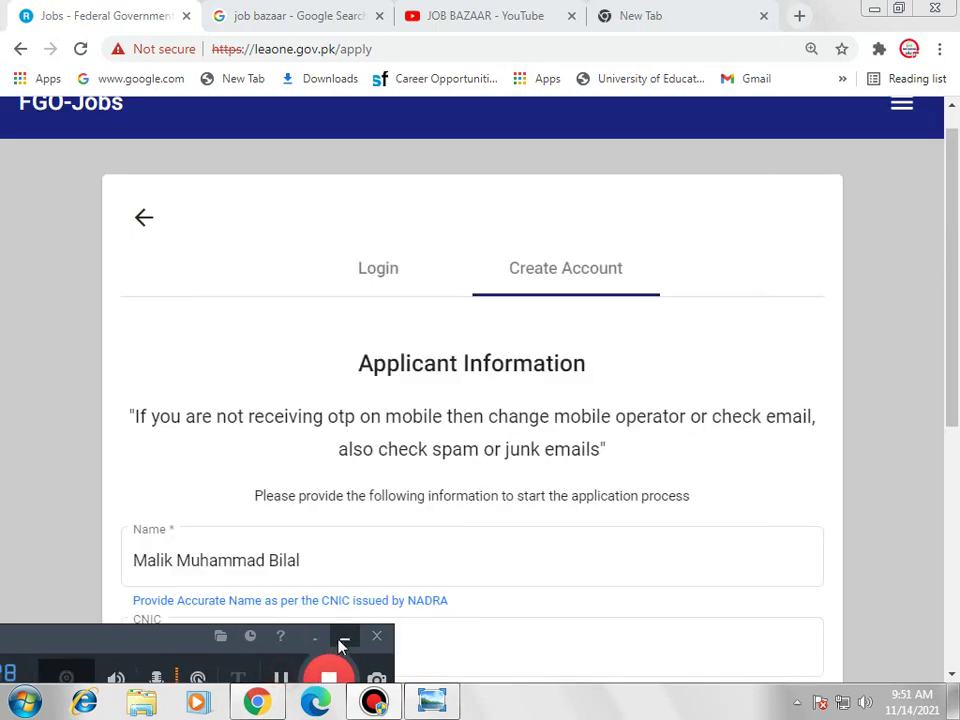
left_click(344, 637)
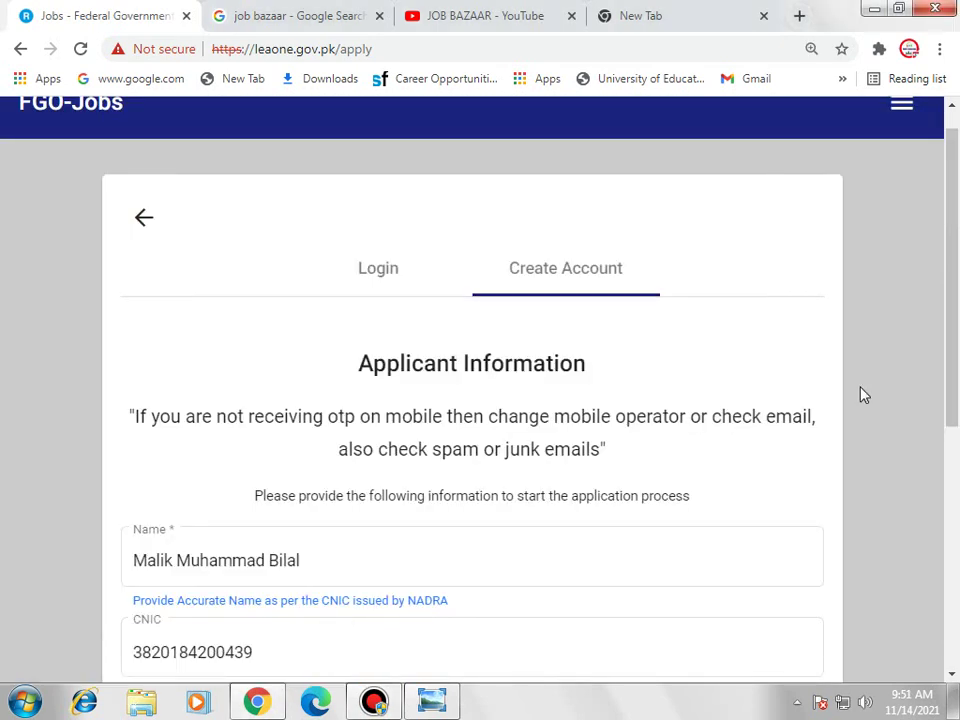
Check the filled-in applicant information, complete the reCAPTCHA check and submit the account registration
scroll(955, 333, "down", 1)
left_click_drag(955, 333, 955, 401)
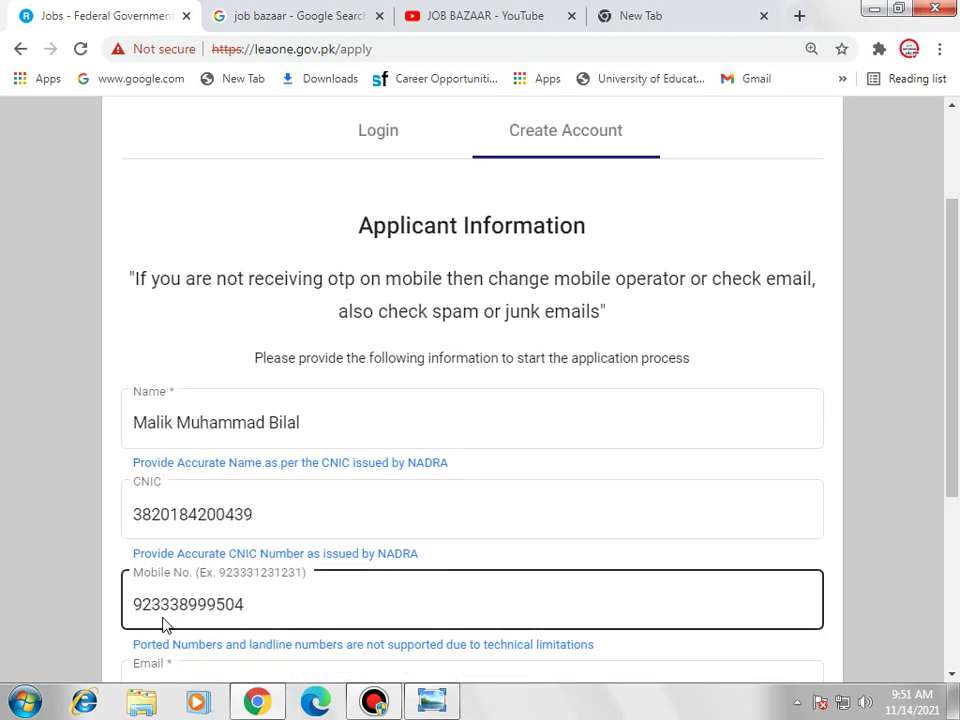
left_click_drag(955, 303, 957, 633)
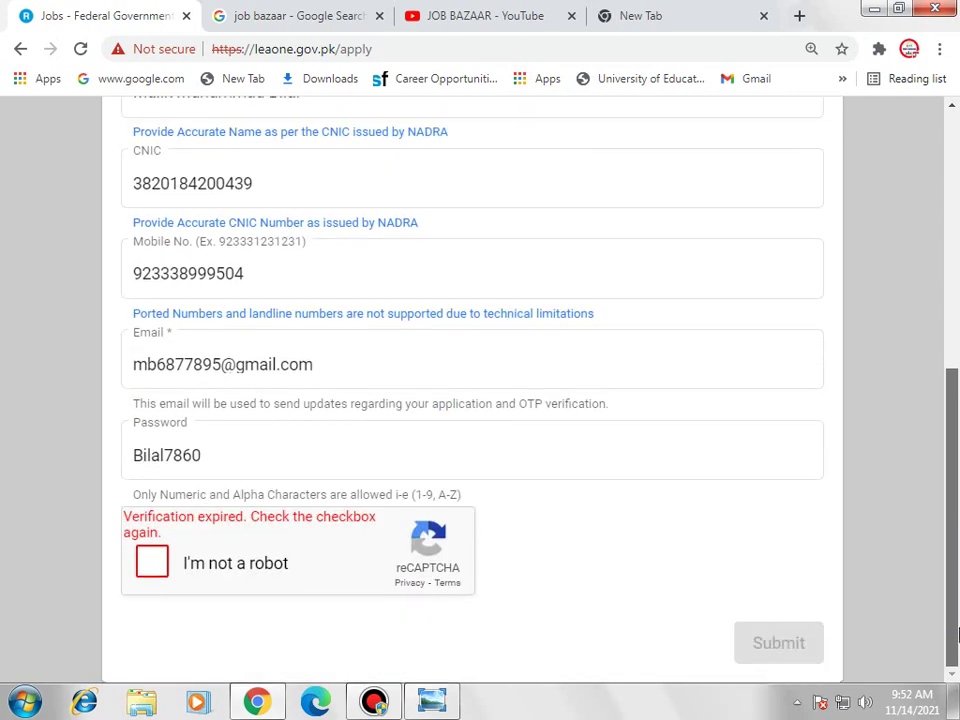
left_click(145, 562)
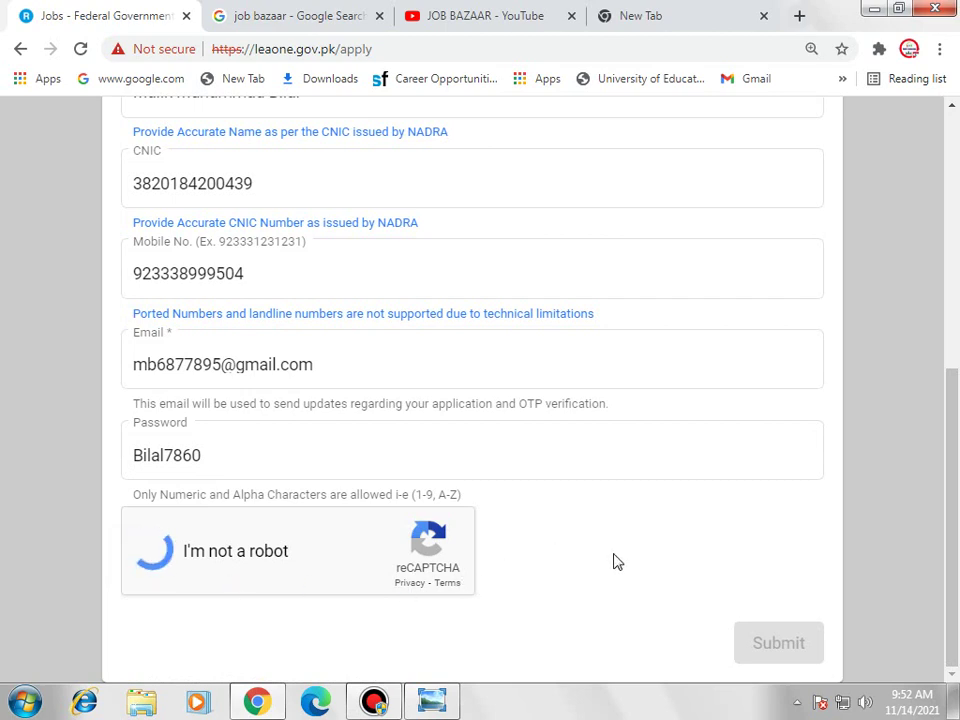
left_click(793, 648)
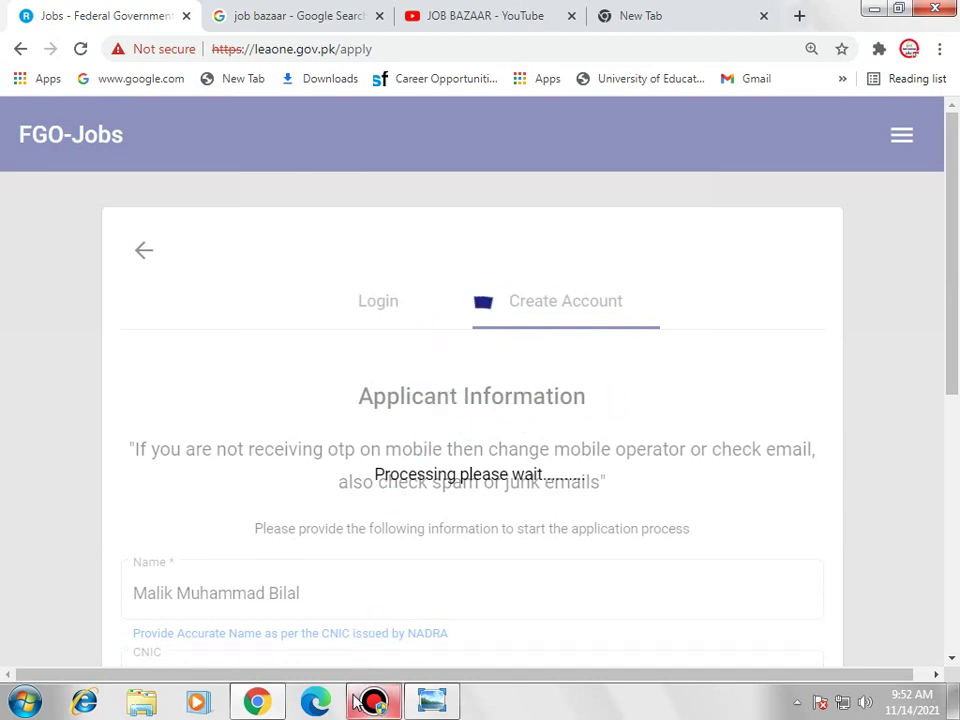
mouse_move(349, 706)
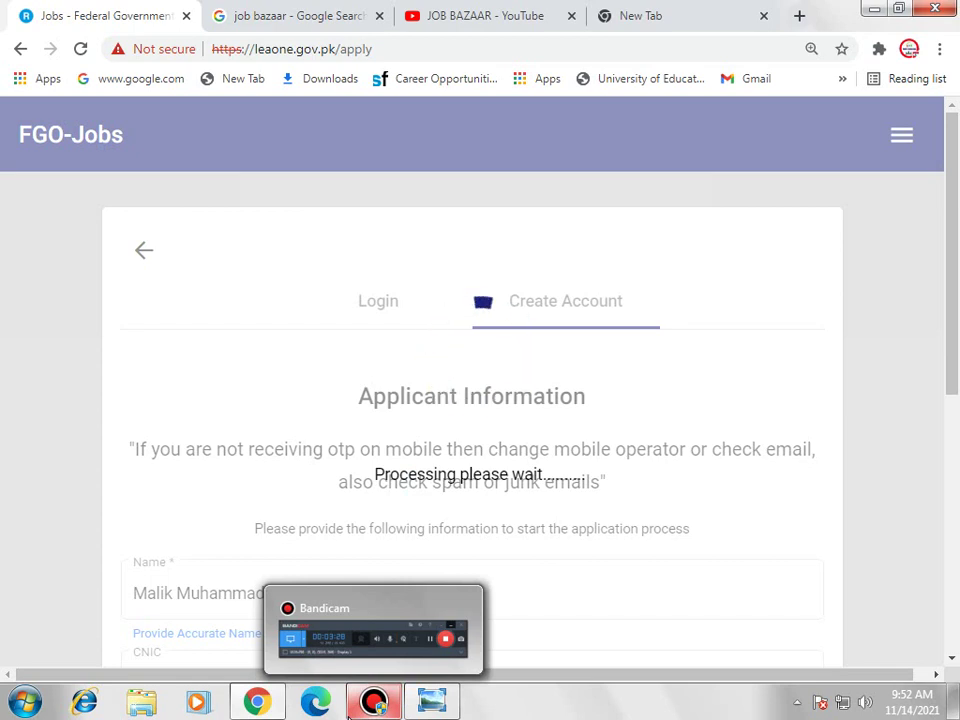
left_click(349, 706)
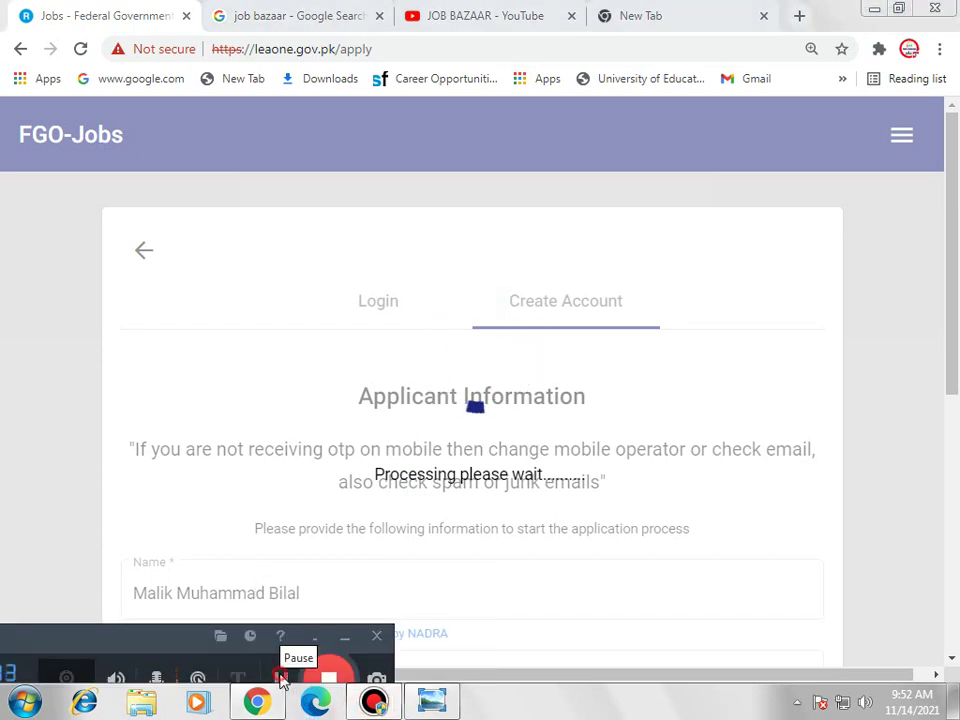
left_click(280, 679)
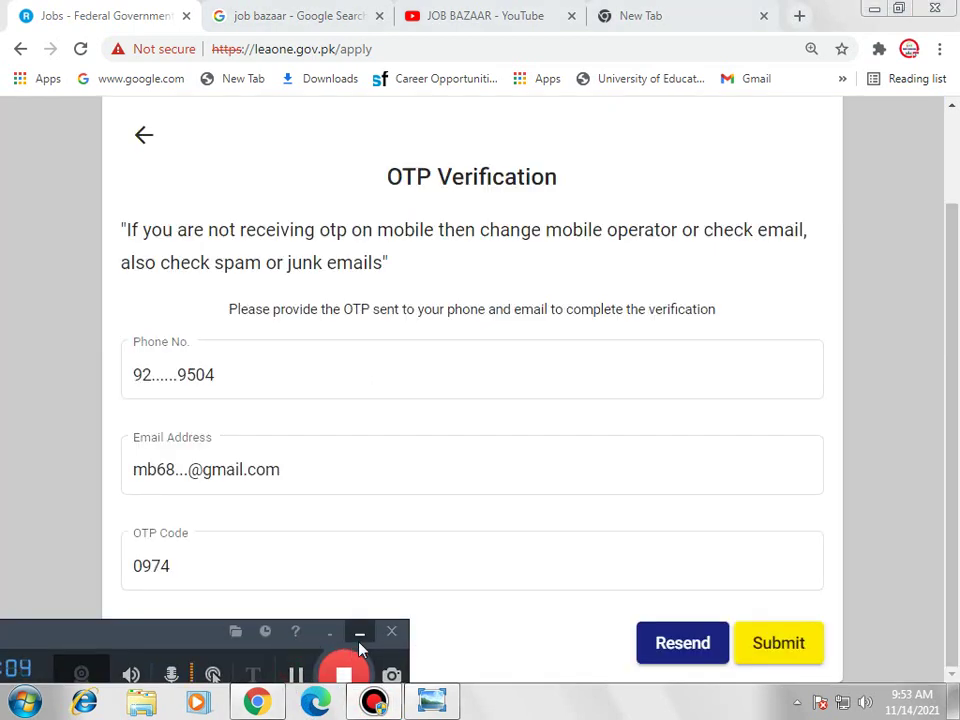
left_click(360, 646)
Submit the entered OTP code to verify the new account
left_click(371, 564)
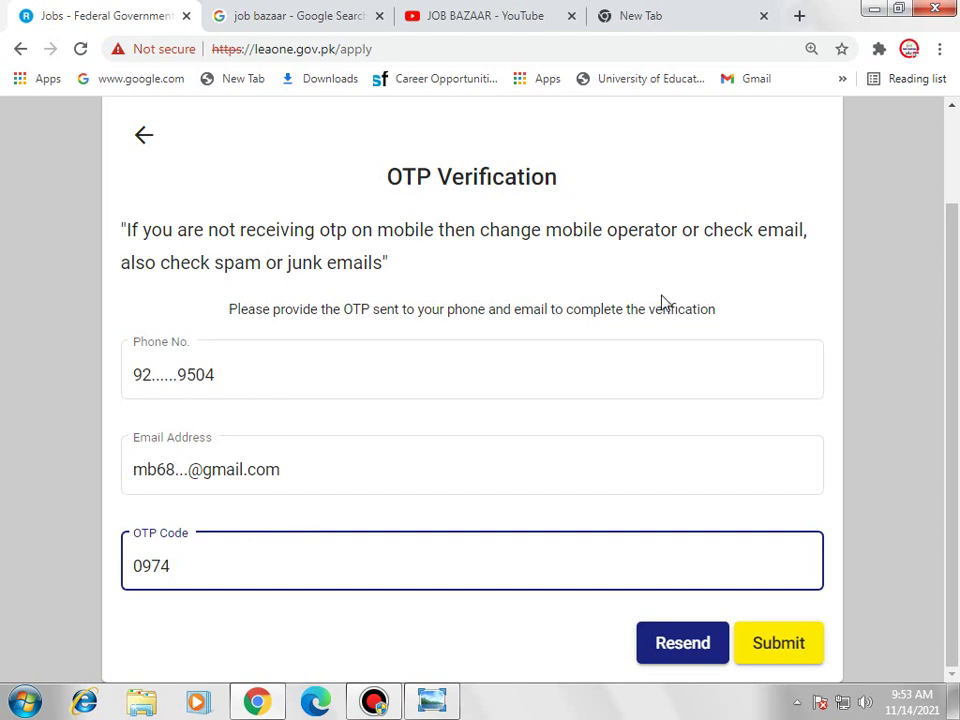
left_click(792, 643)
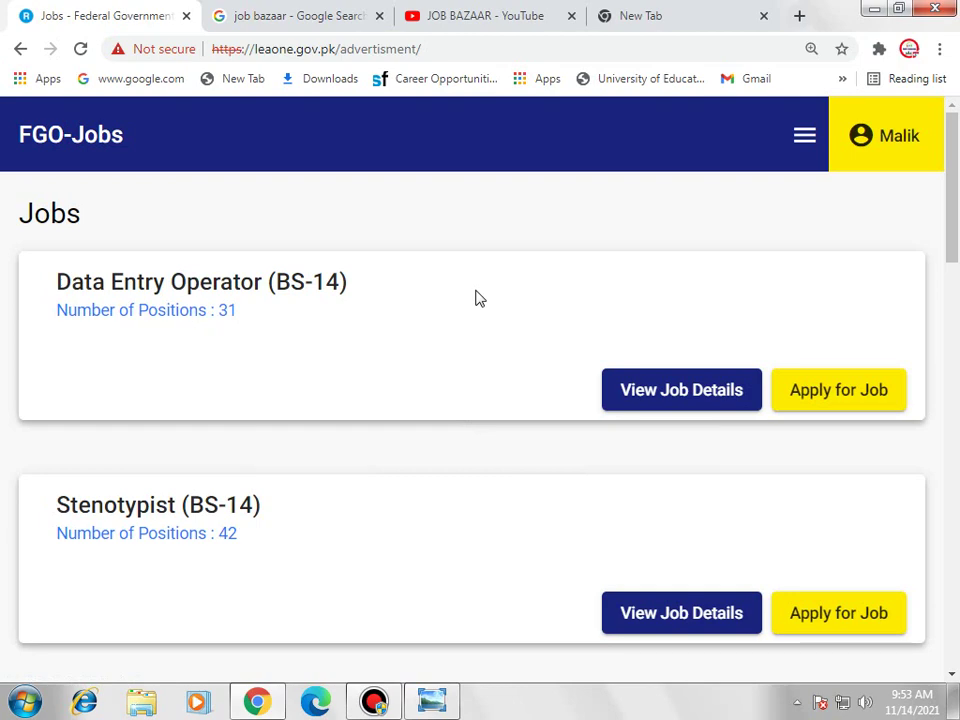
scroll(478, 298, "down", 2)
scroll(478, 298, "up", 2)
mouse_move(353, 695)
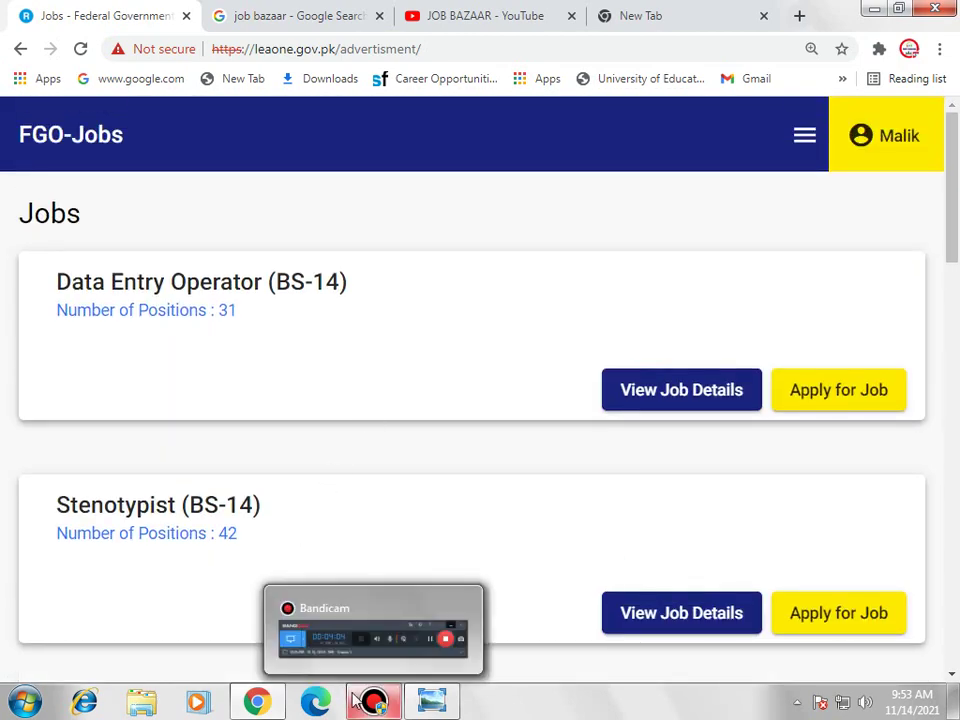
left_click(375, 700)
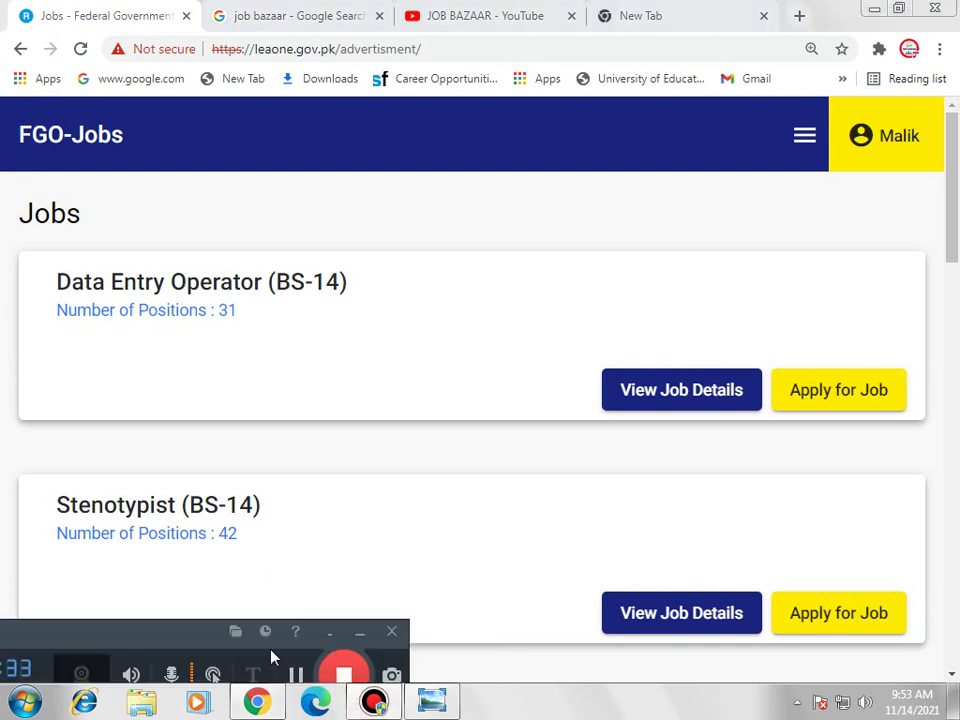
Reset the page zoom to its default and start an application for the GD (BS-07) job
key("ctrl+0")
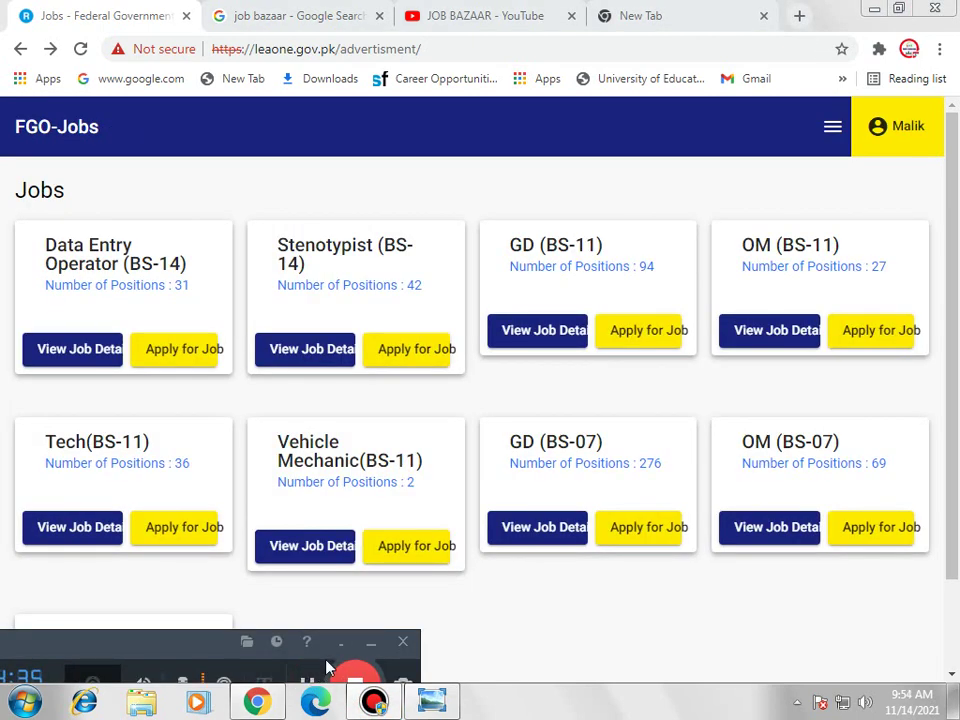
left_click(365, 643)
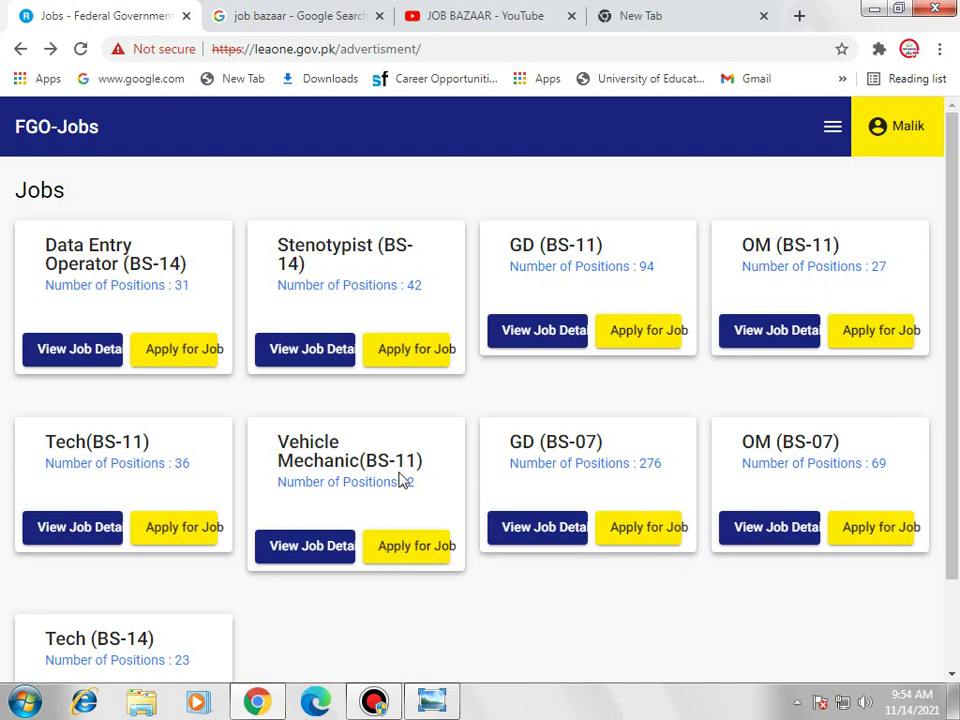
scroll(548, 433, "down", 1)
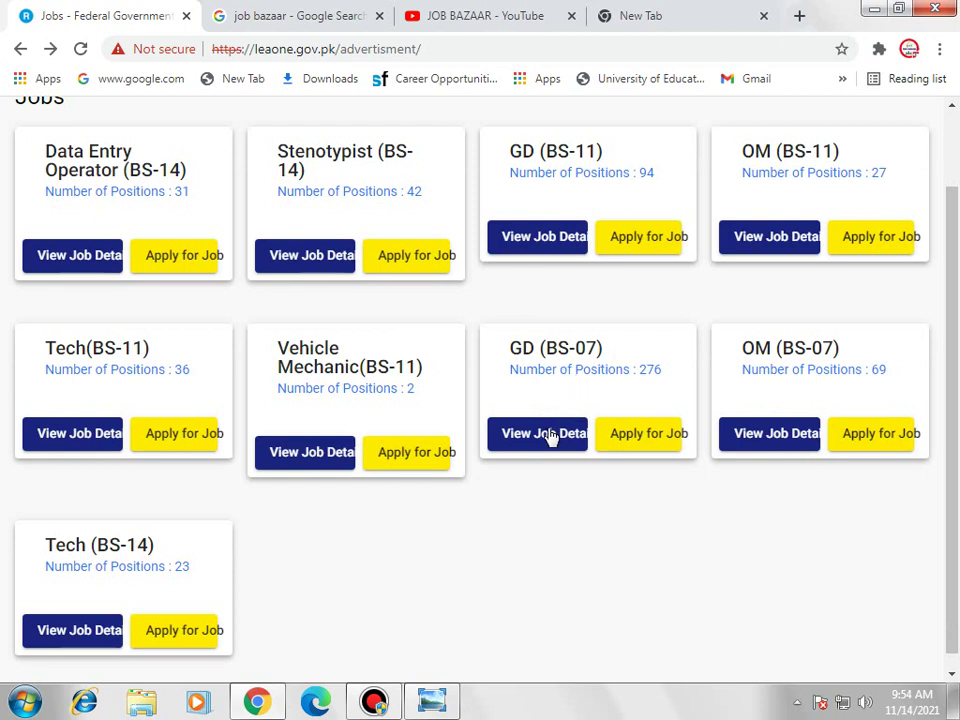
left_click(649, 436)
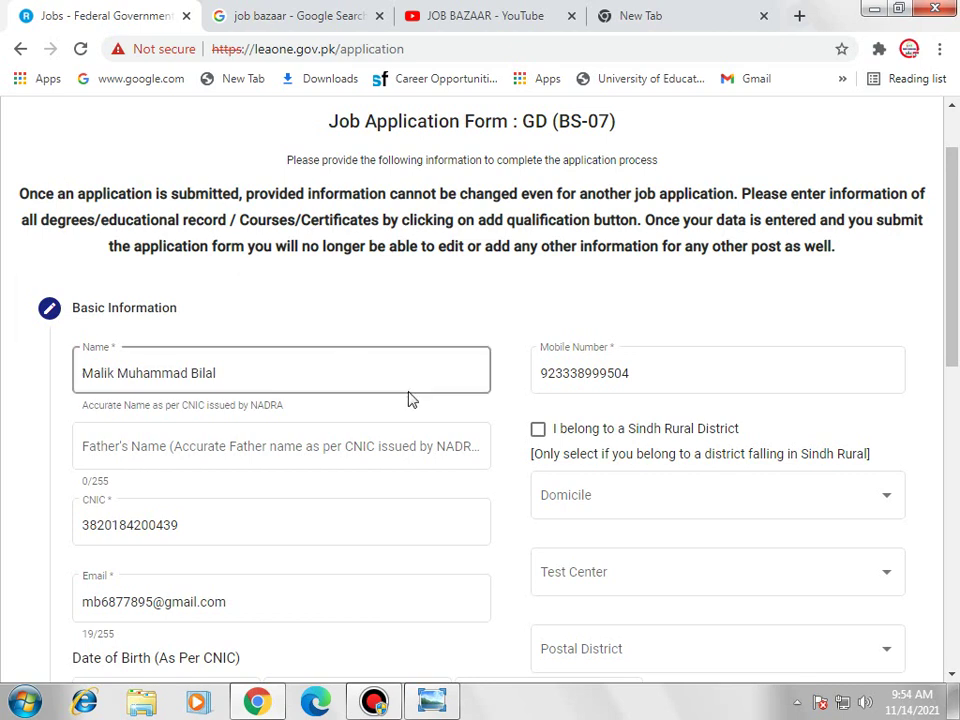
Examine the GD (BS-07) application form's notice and its Basic Information fields, from the applicant's name to the domicile and test center
left_click(696, 375)
left_click(720, 346)
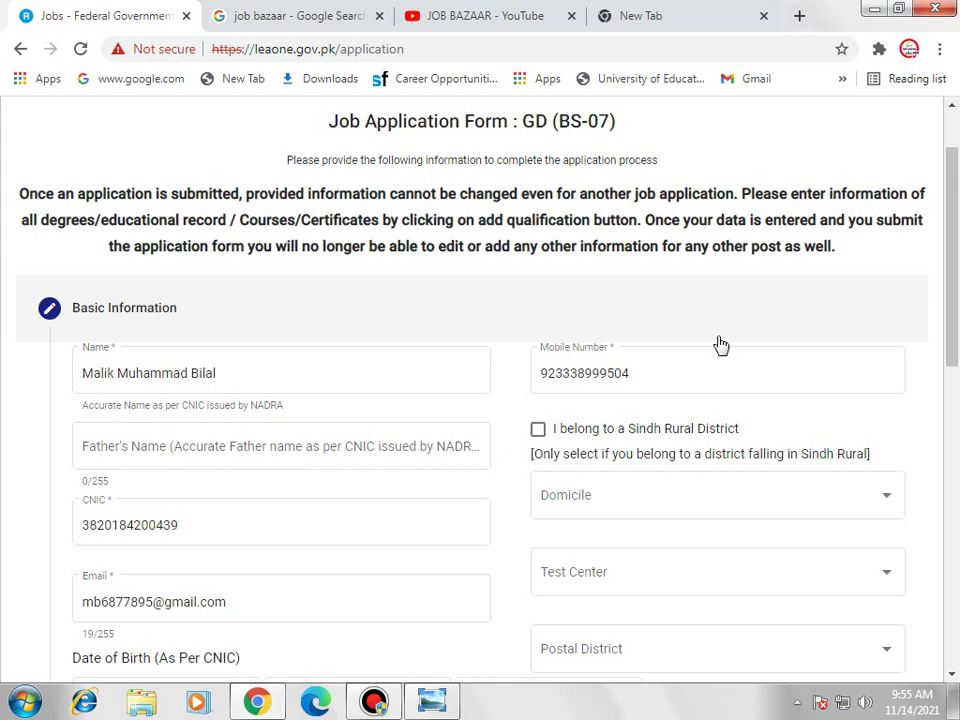
left_click(354, 441)
key("Tab")
scroll(400, 430, "down", 1)
key("Tab")
scroll(514, 377, "up", 2)
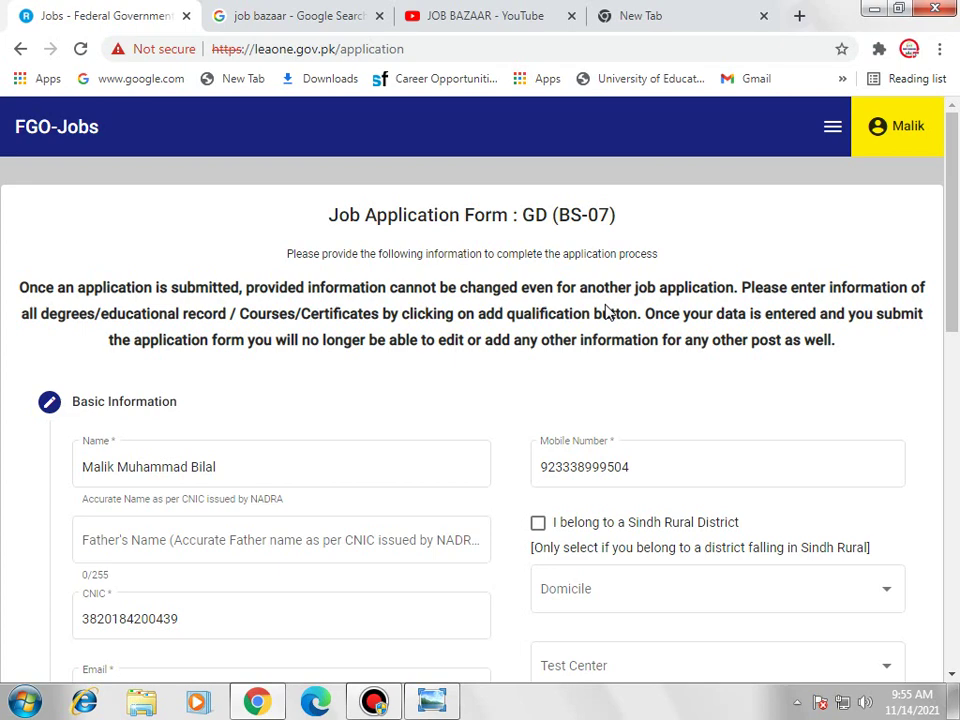
scroll(636, 400, "down", 1)
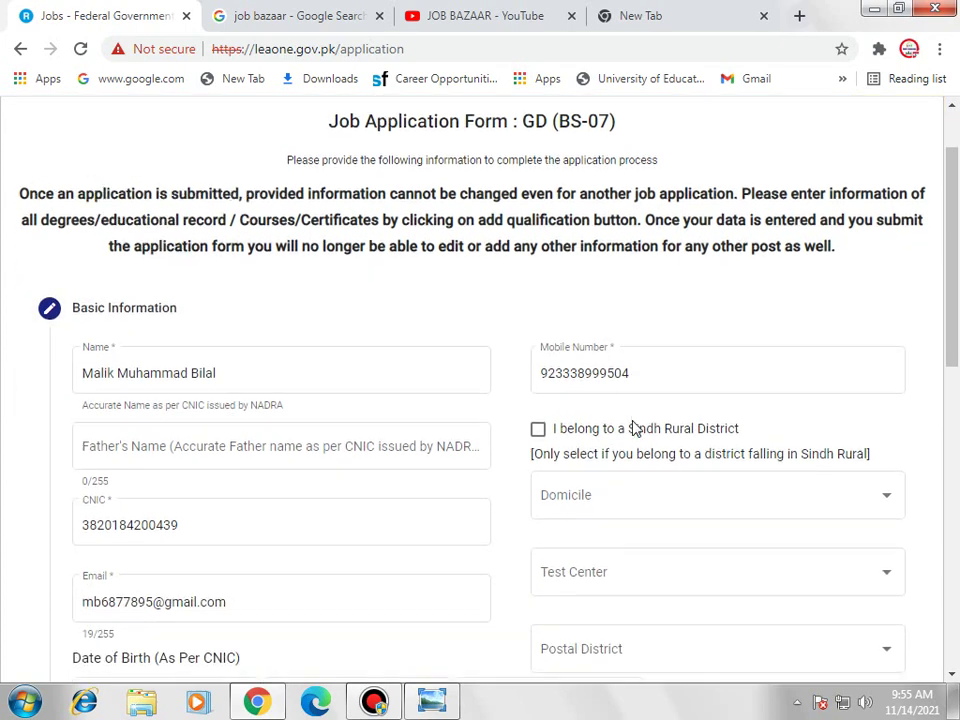
left_click_drag(957, 300, 874, 311)
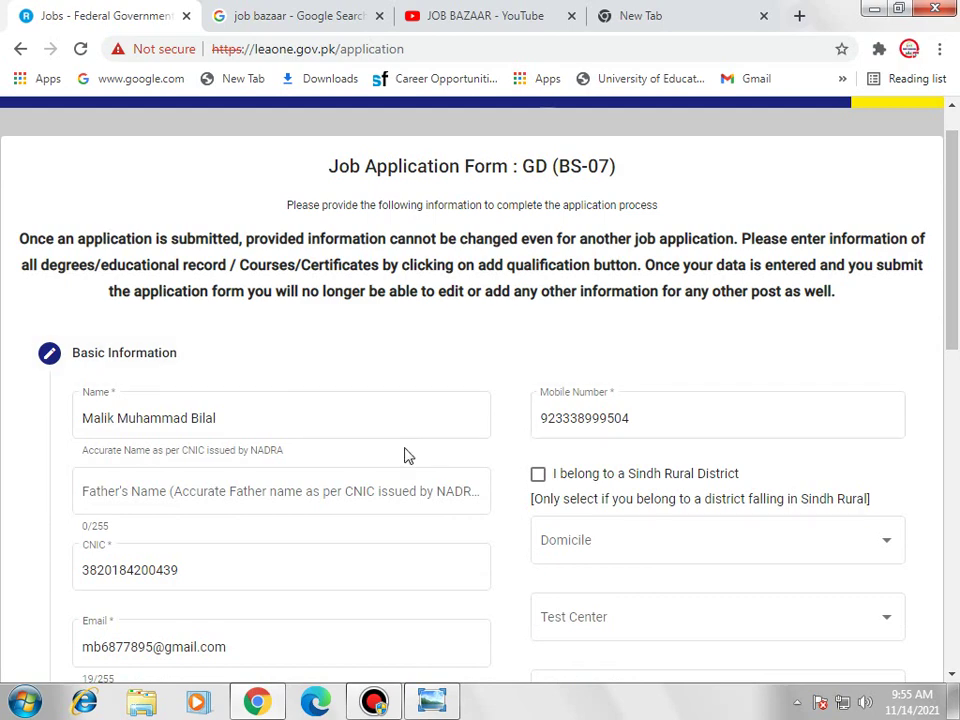
Look over the application form's remaining Basic Information fields and its other sections, from Qualification Details down to Submit
scroll(431, 407, "down", 4)
scroll(431, 407, "up", 2)
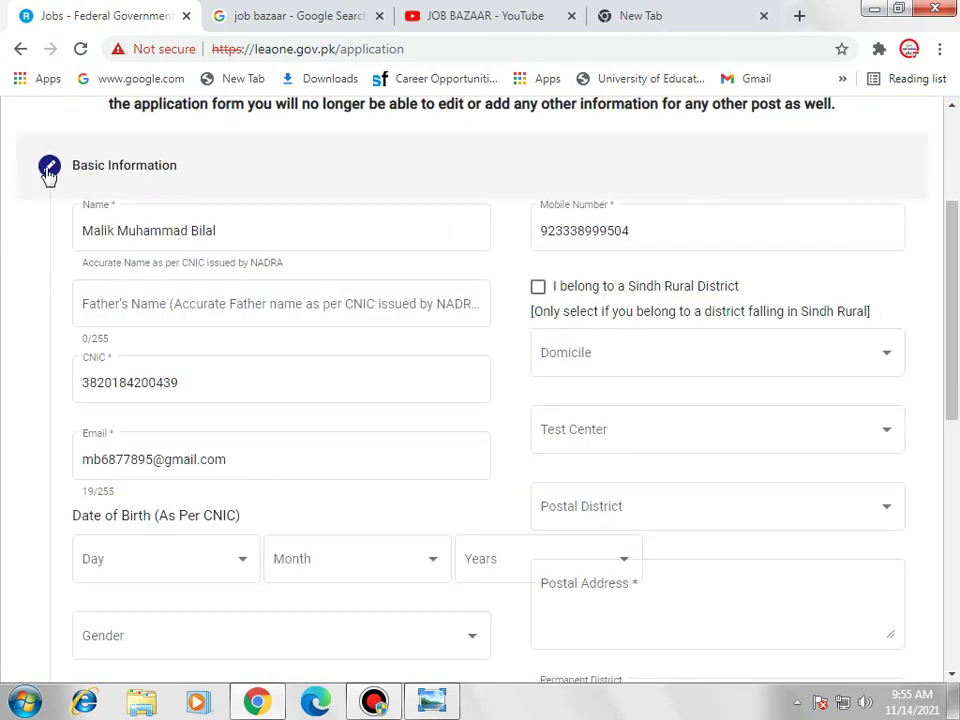
scroll(124, 210, "down", 6)
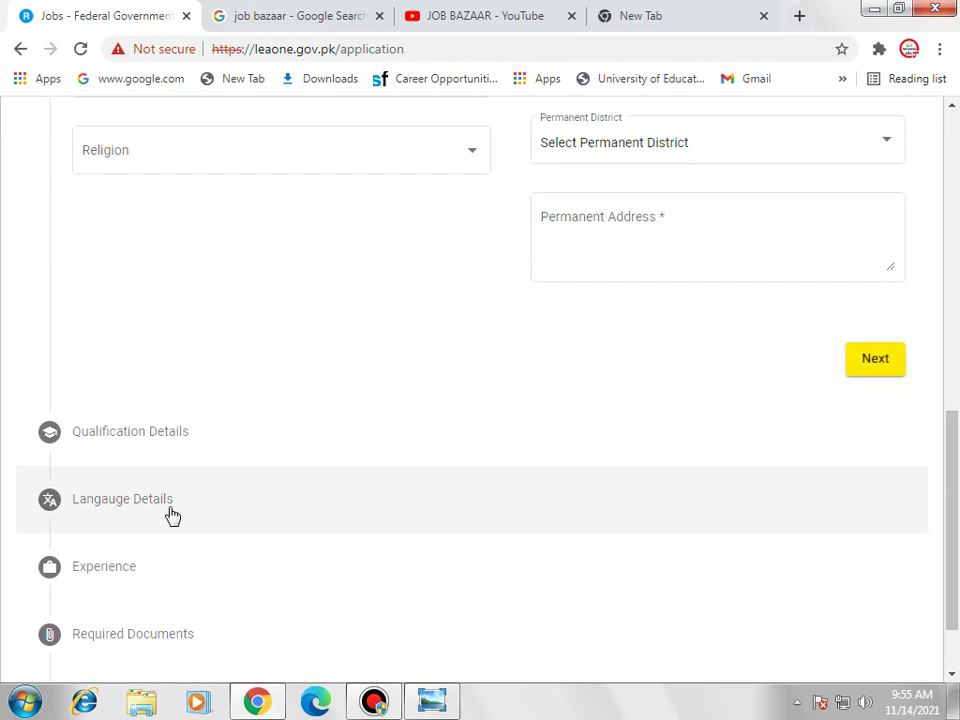
scroll(188, 516, "down", 1)
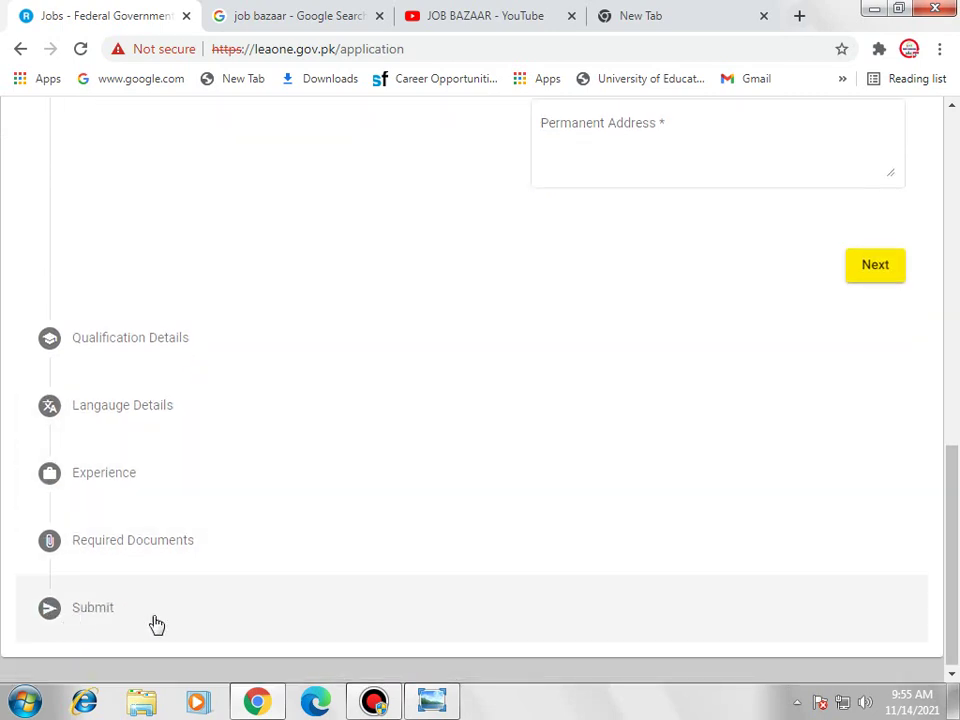
scroll(313, 452, "up", 10)
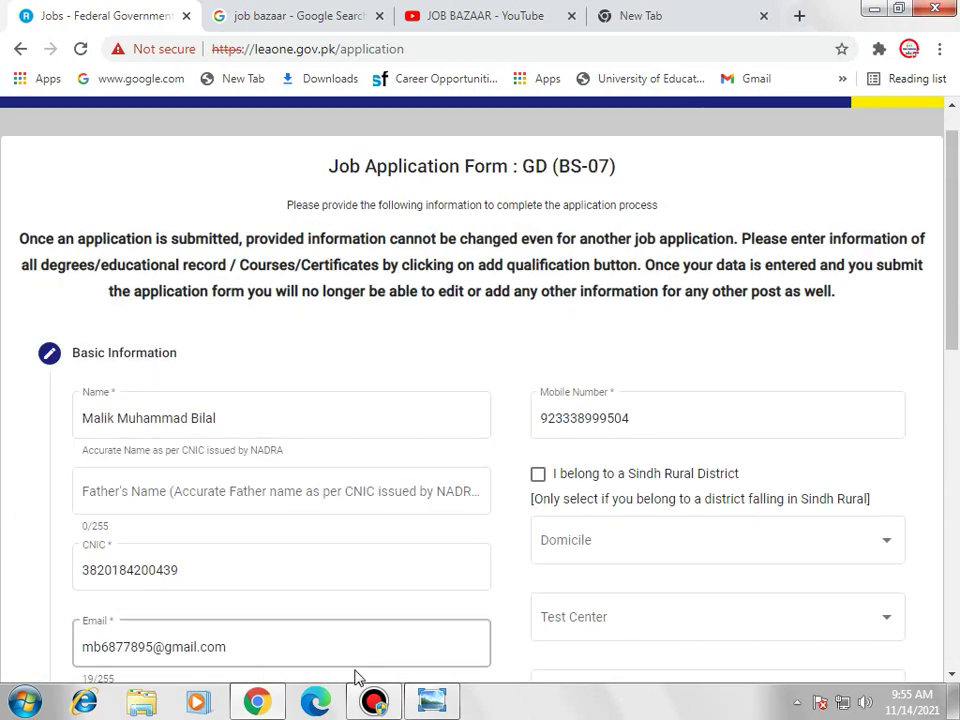
mouse_move(375, 705)
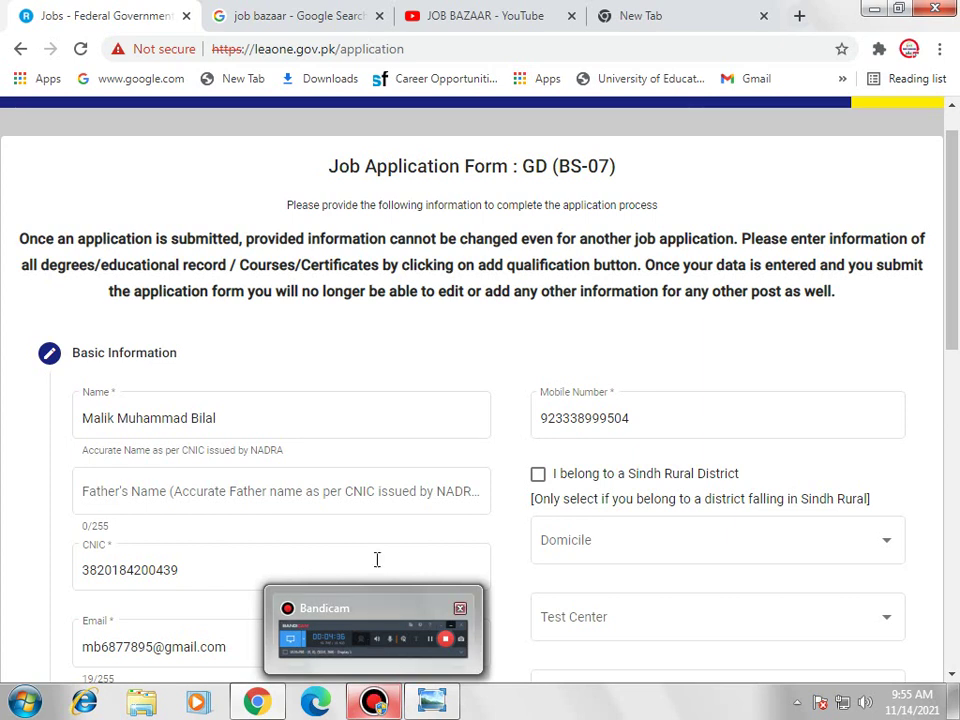
left_click(395, 487)
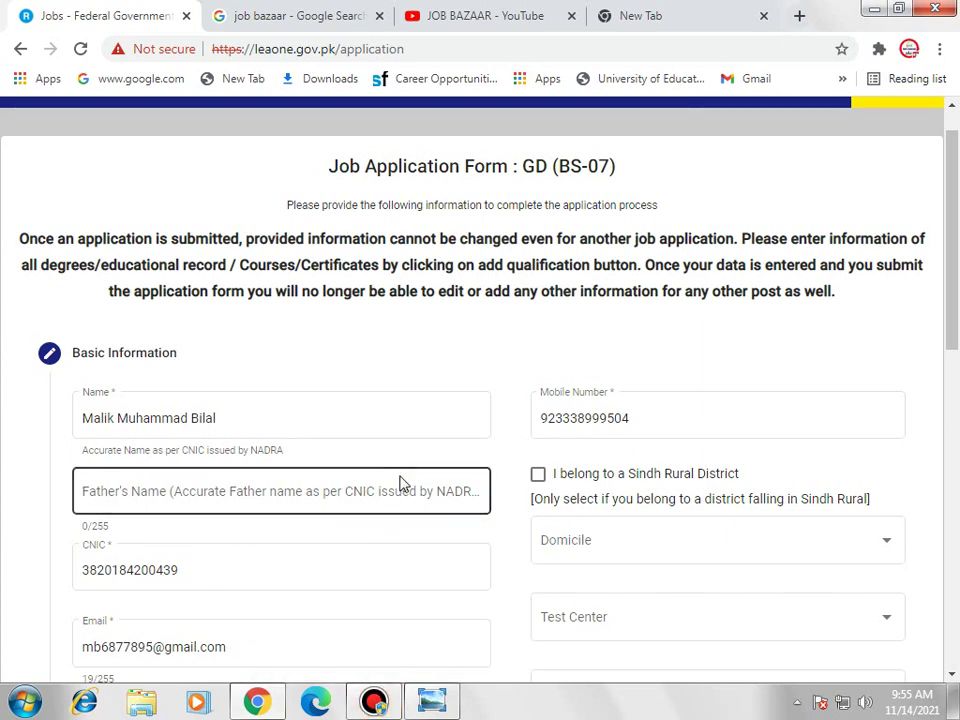
left_click(347, 700)
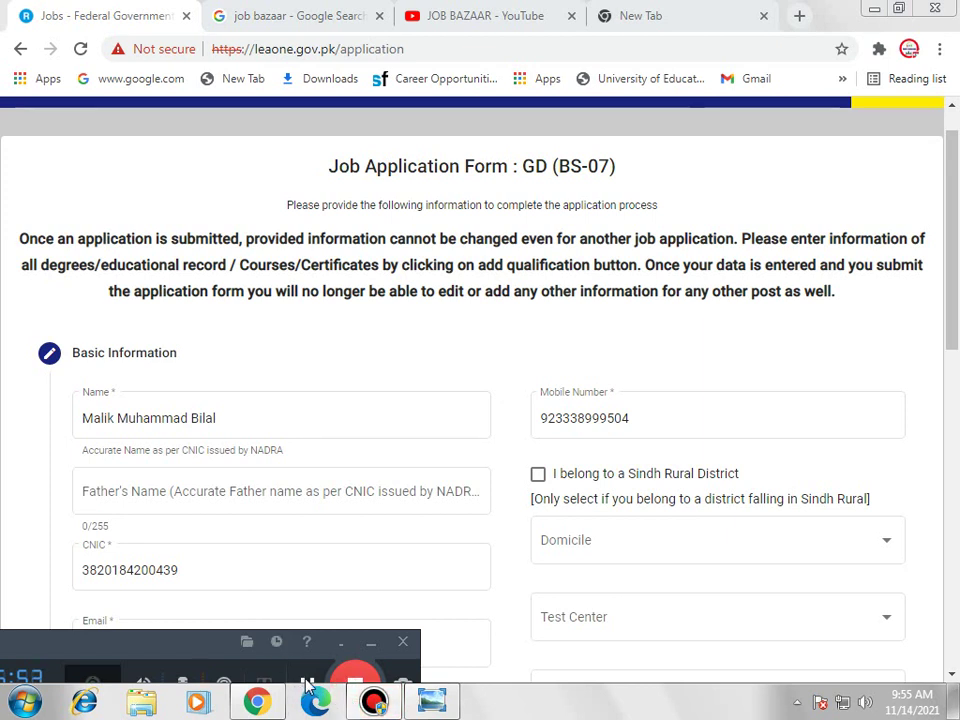
left_click(310, 683)
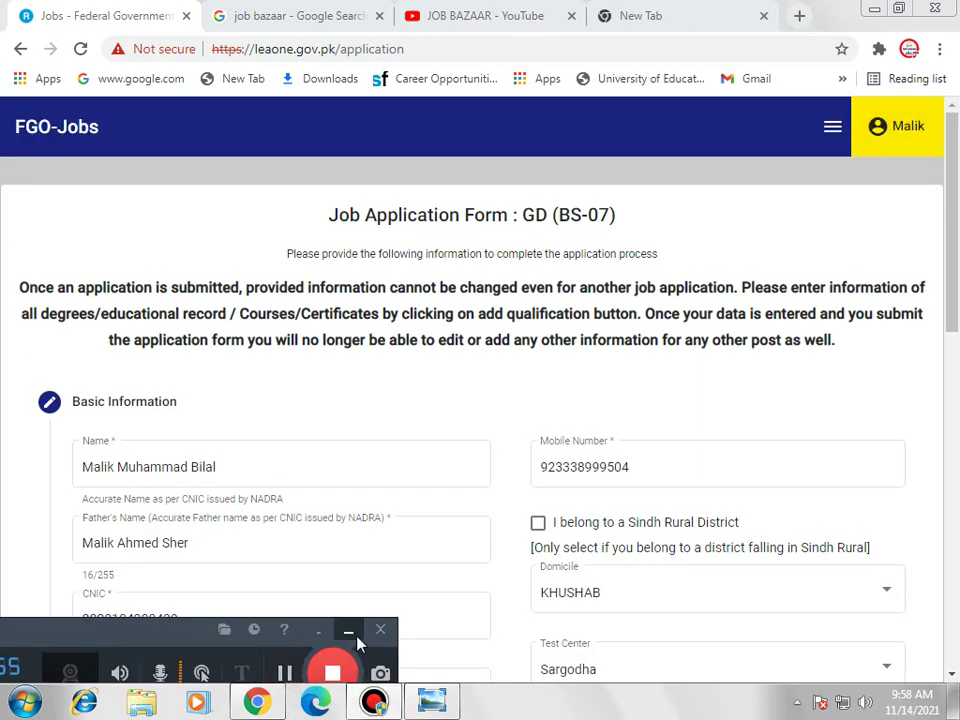
left_click(349, 631)
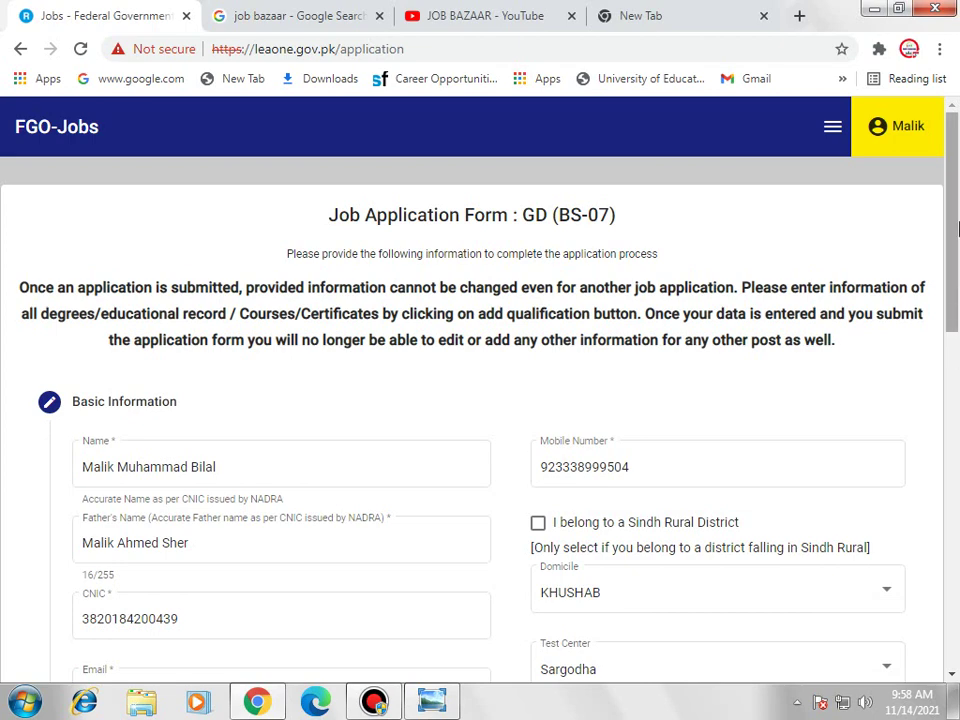
Check the filled-in Basic Information, including the test center, districts and addresses, and save it to proceed to Qualification Details
scroll(957, 210, "down", 2)
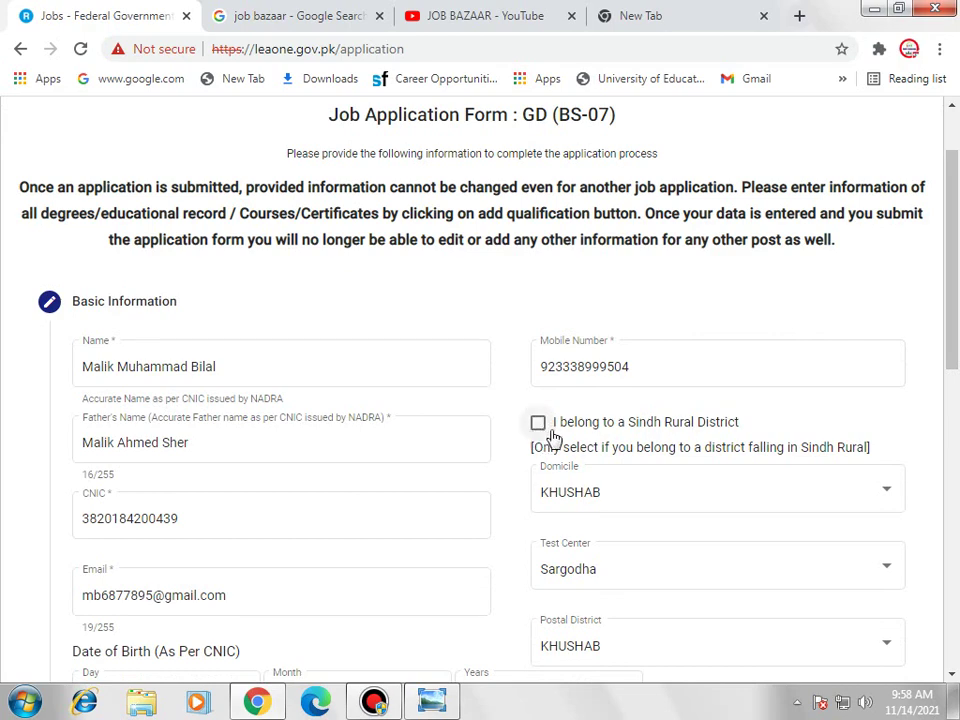
scroll(957, 292, "down", 1)
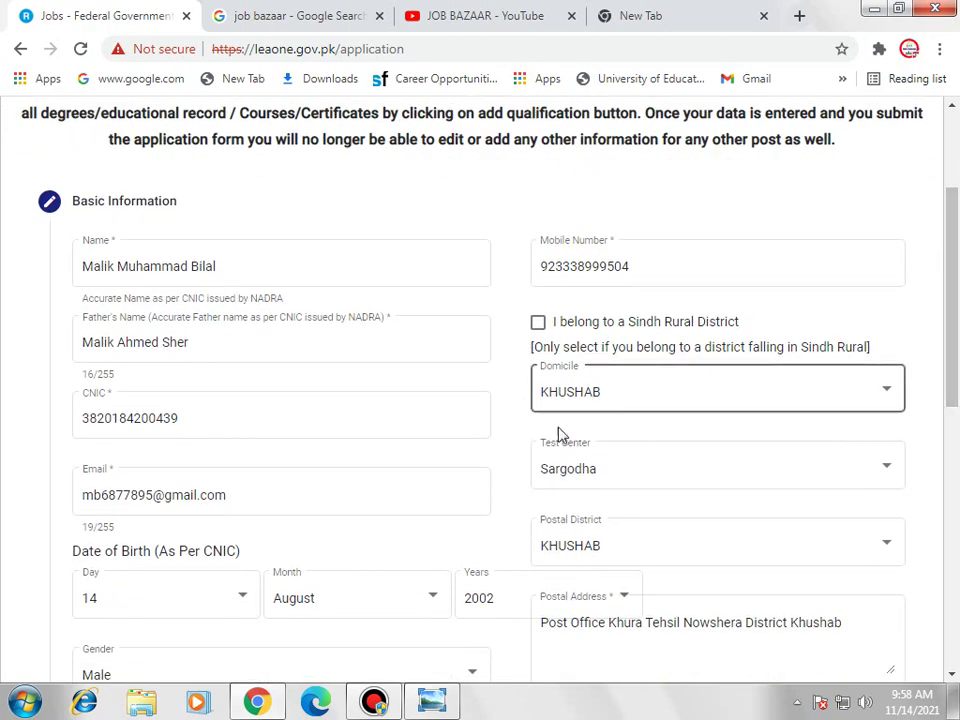
scroll(318, 494, "down", 1)
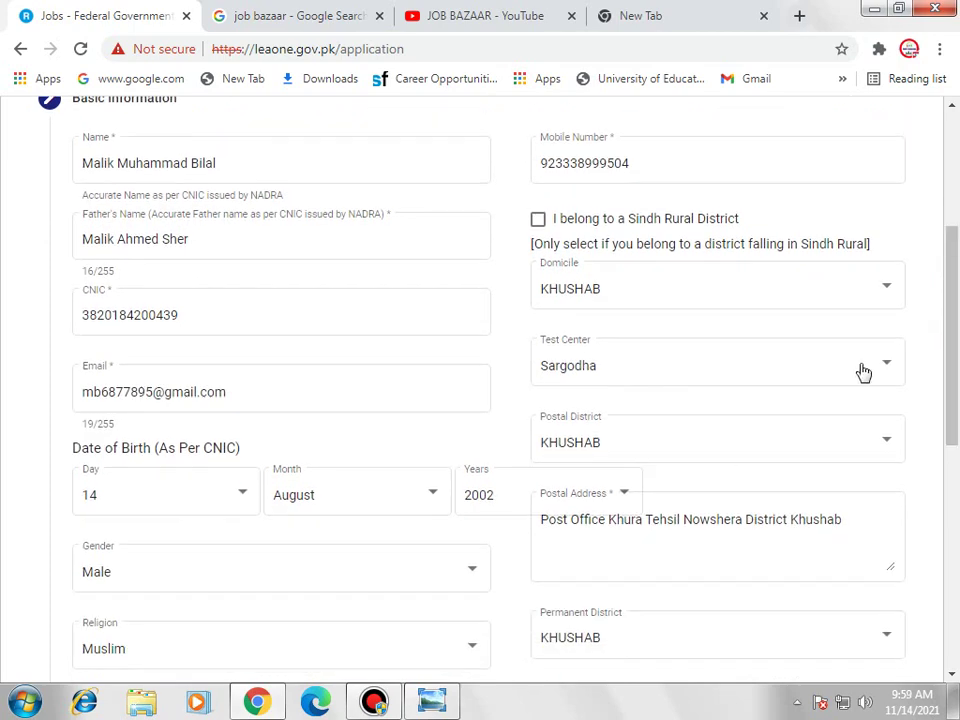
left_click(884, 372)
left_click(934, 369)
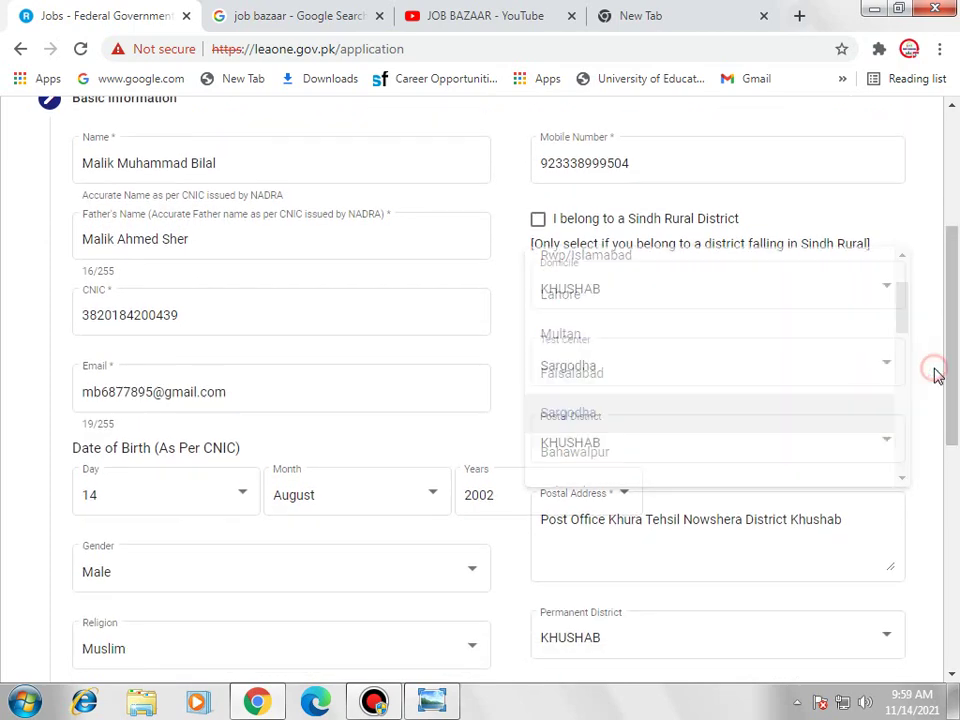
scroll(957, 352, "down", 1)
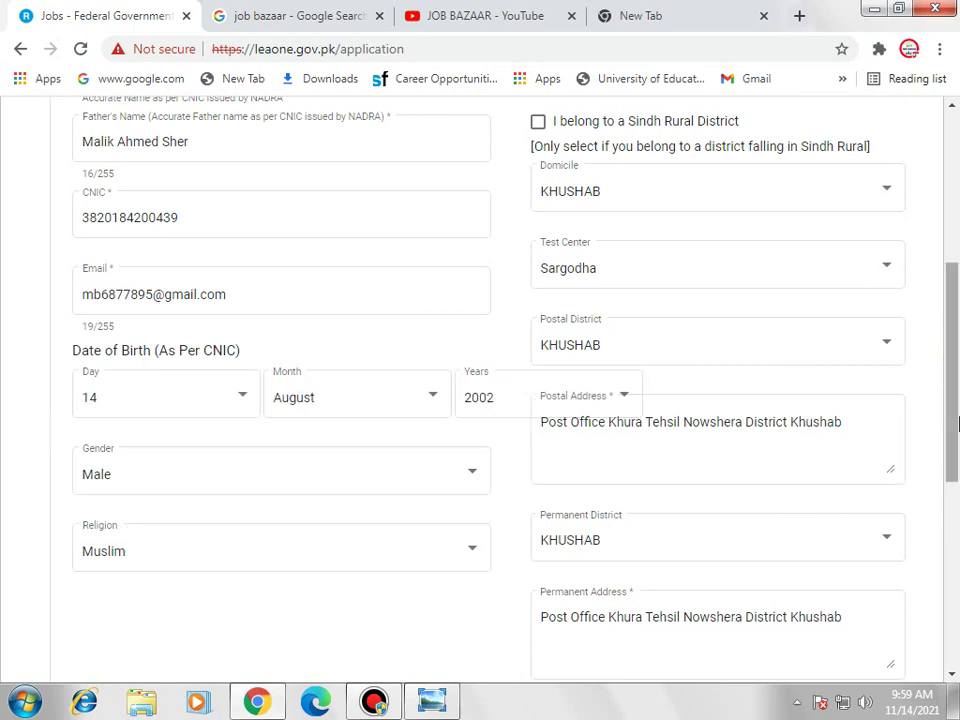
scroll(957, 424, "down", 2)
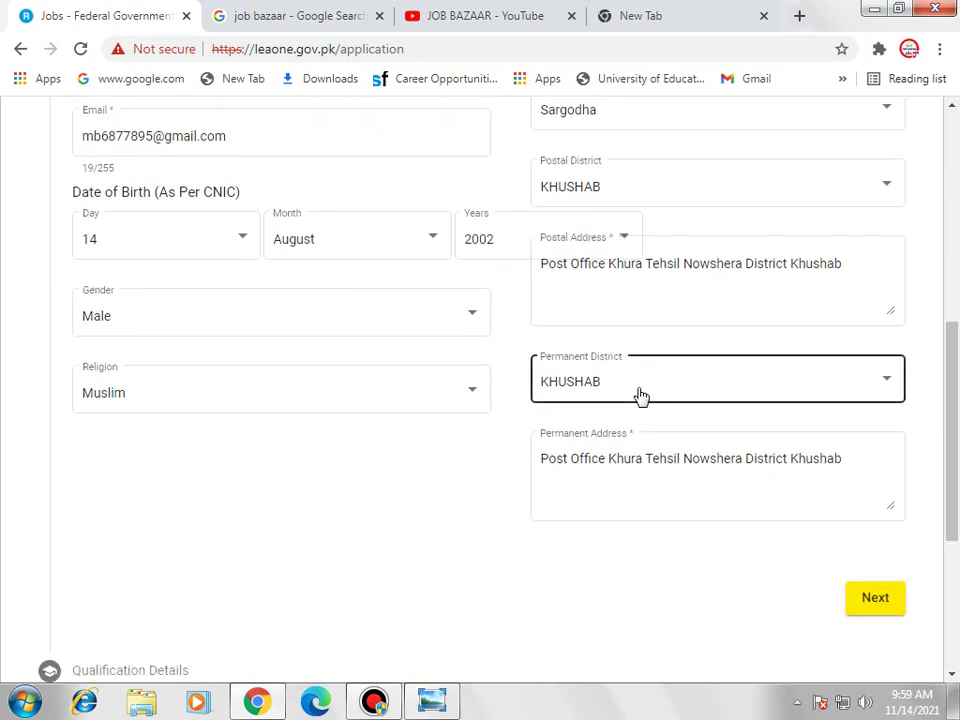
left_click_drag(955, 430, 955, 455)
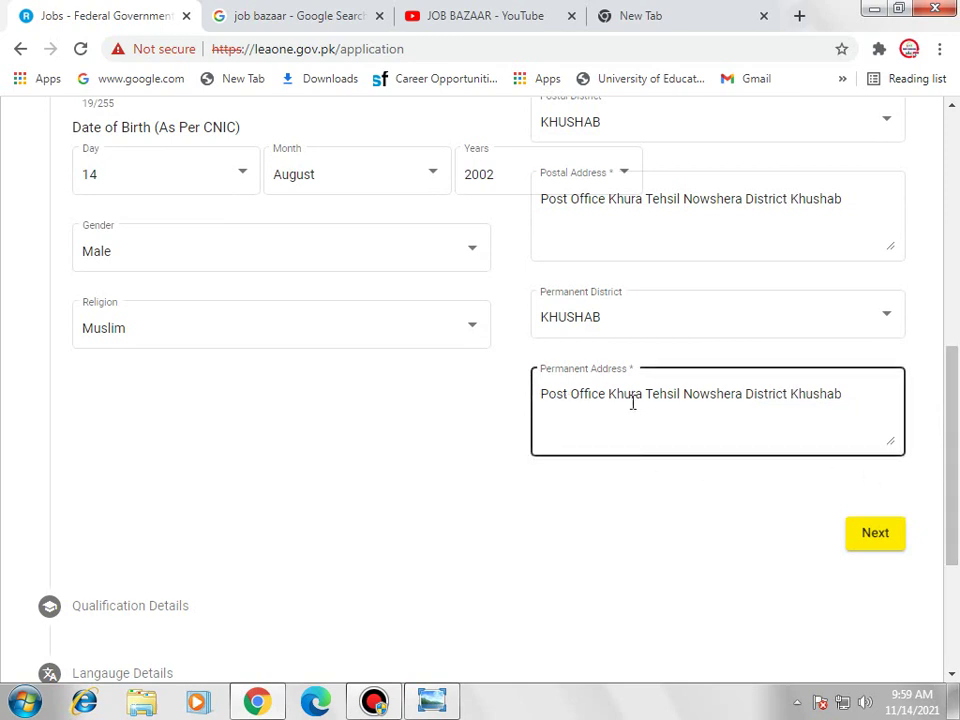
scroll(900, 420, "down", 2)
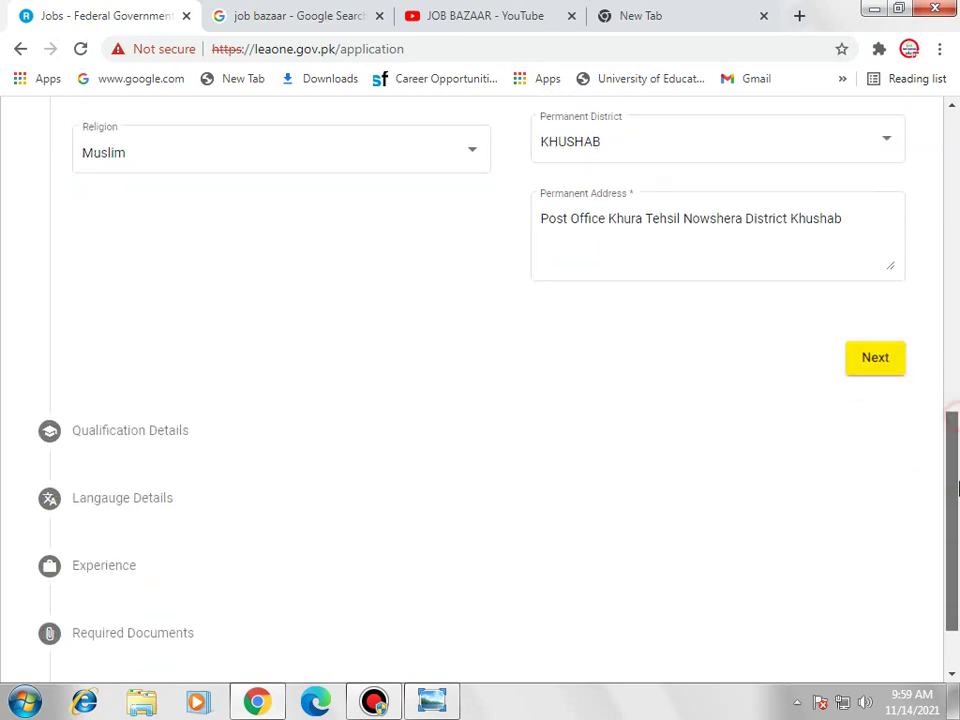
left_click(890, 362)
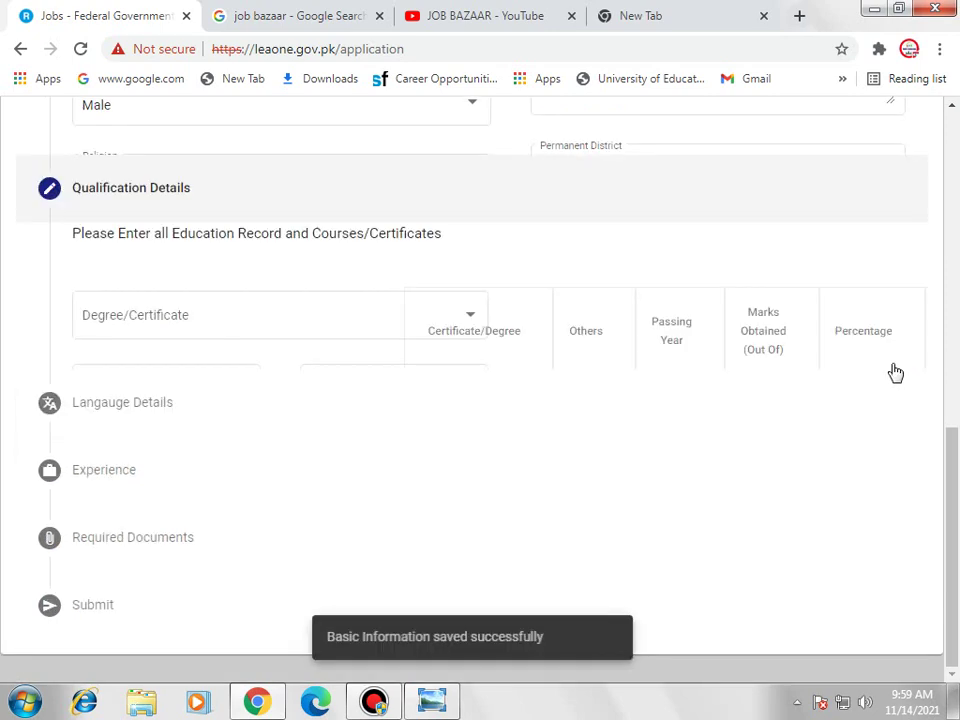
scroll(722, 381, "up", 3)
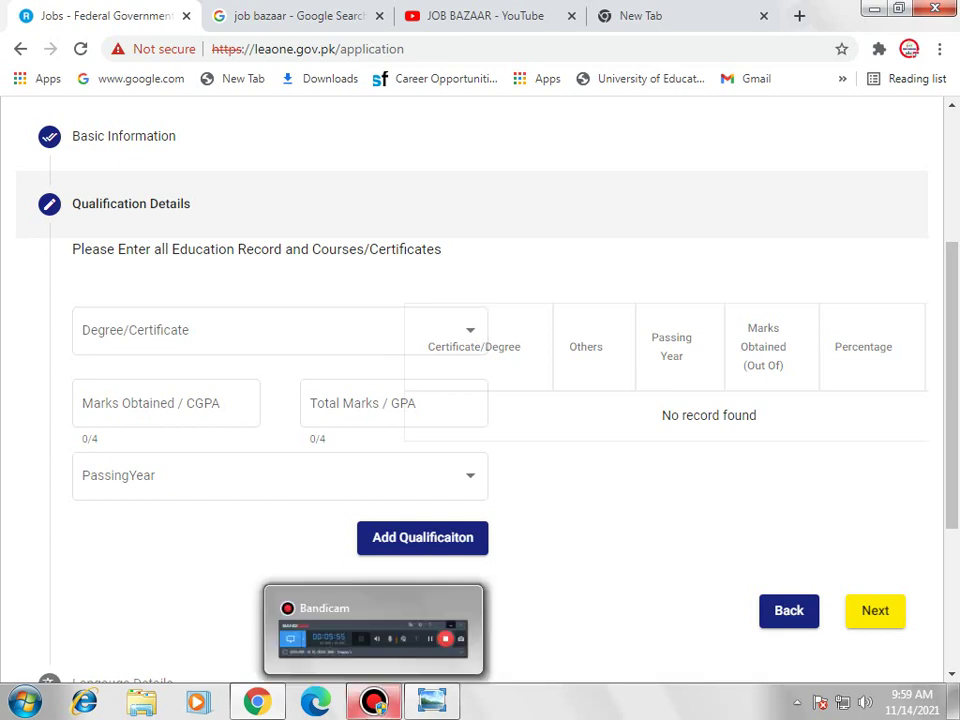
left_click(374, 700)
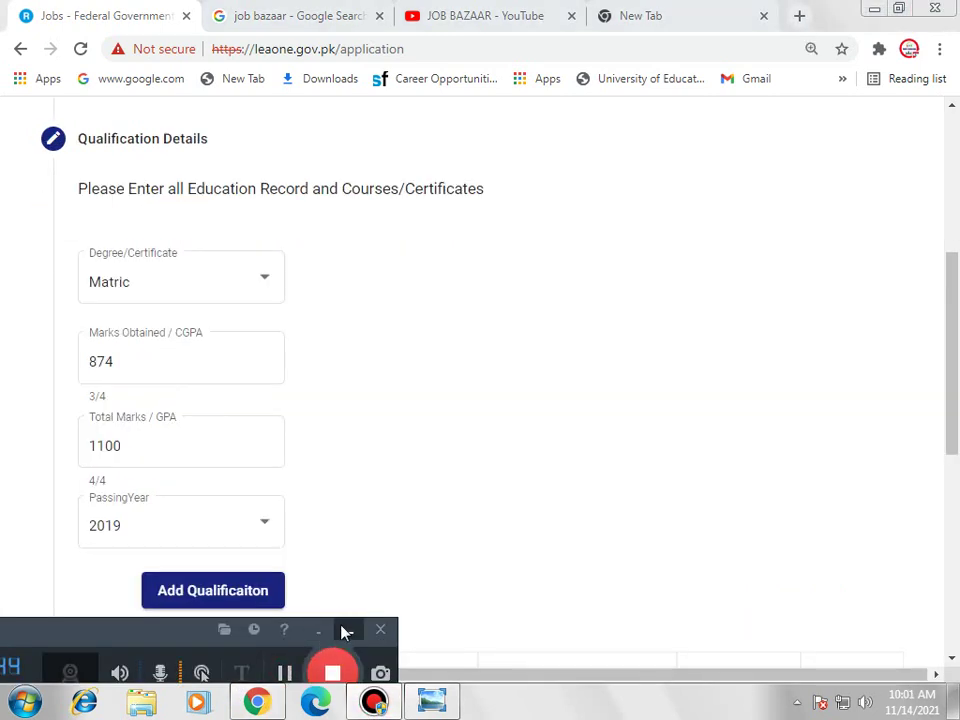
left_click(345, 630)
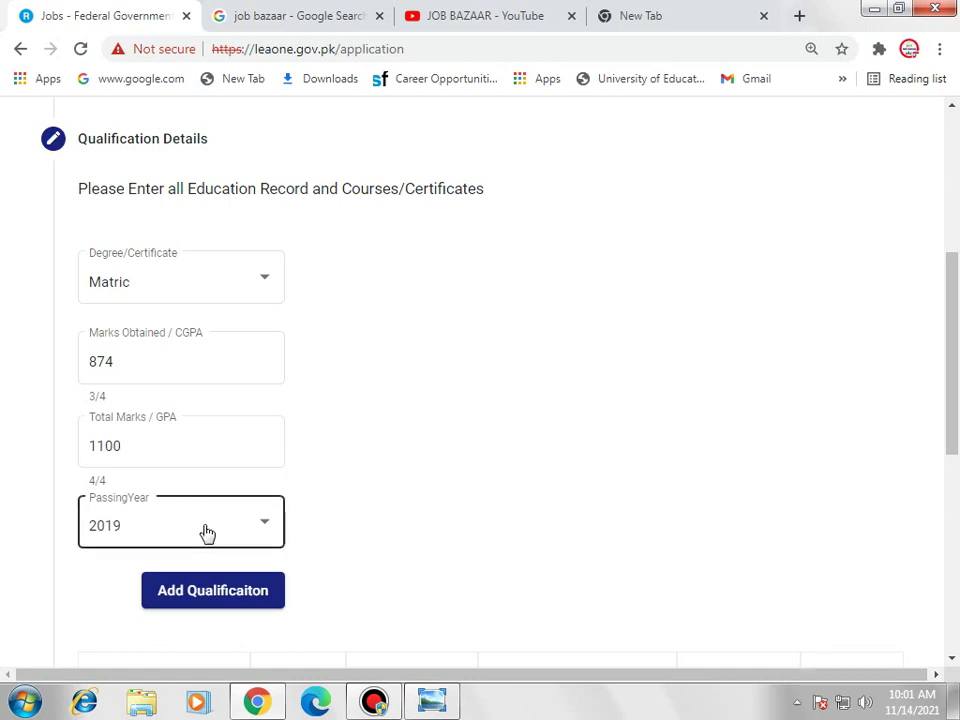
Add the filled-in Matric qualification with 874 marks out of 1100 and passing year 2019, and check its record
left_click(218, 592)
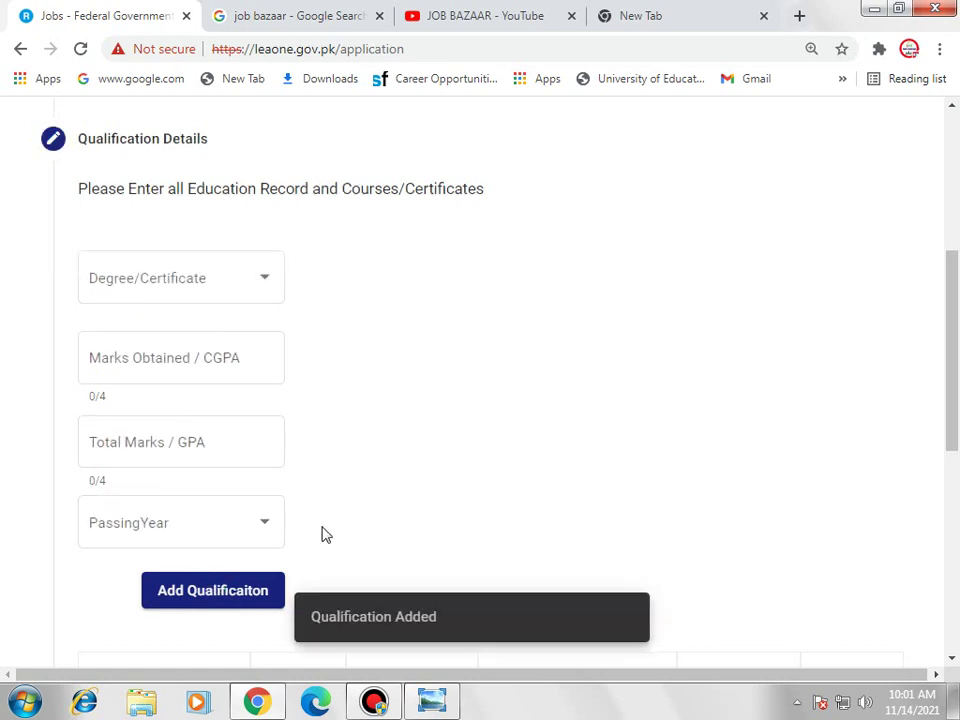
scroll(370, 487, "down", 3)
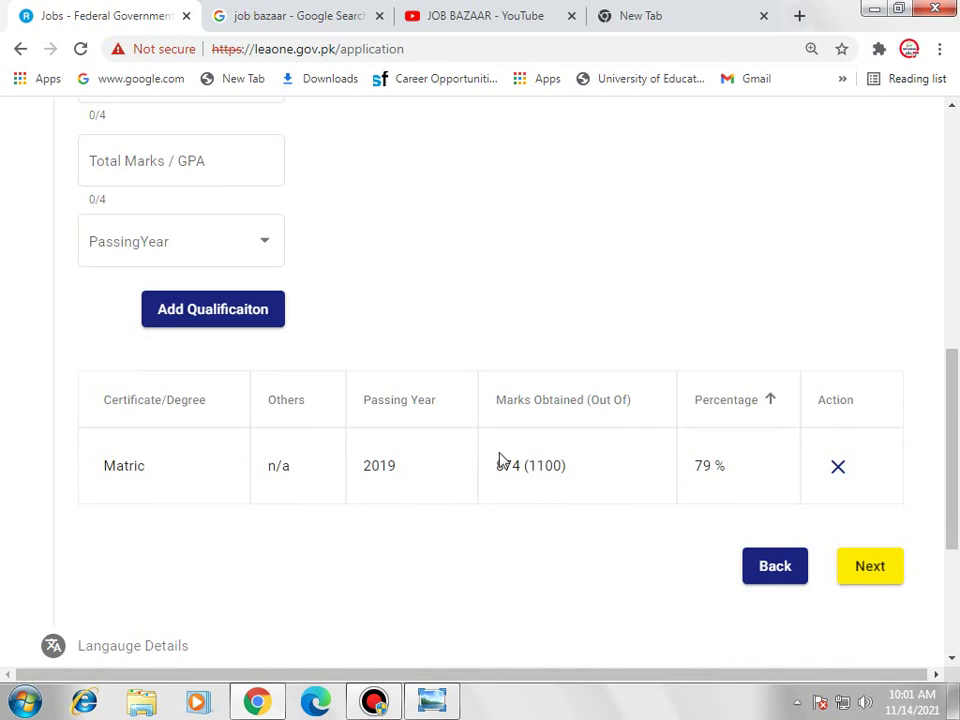
Examine the emptied qualification fields and the recorded qualifications table, along with the form sections that follow
scroll(500, 450, "up", 3)
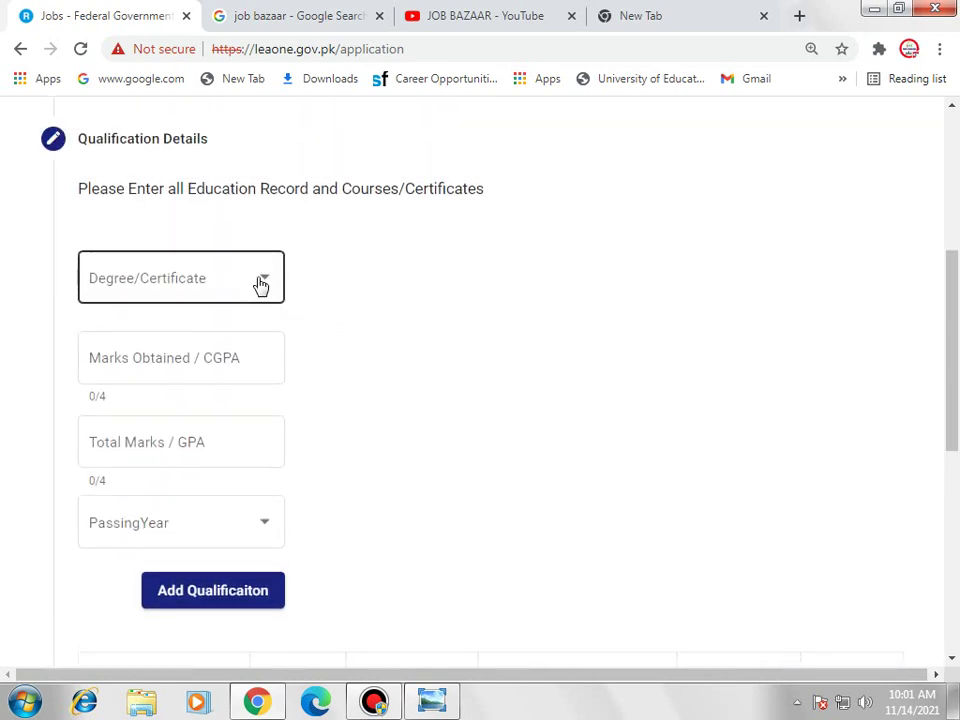
scroll(365, 345, "down", 3)
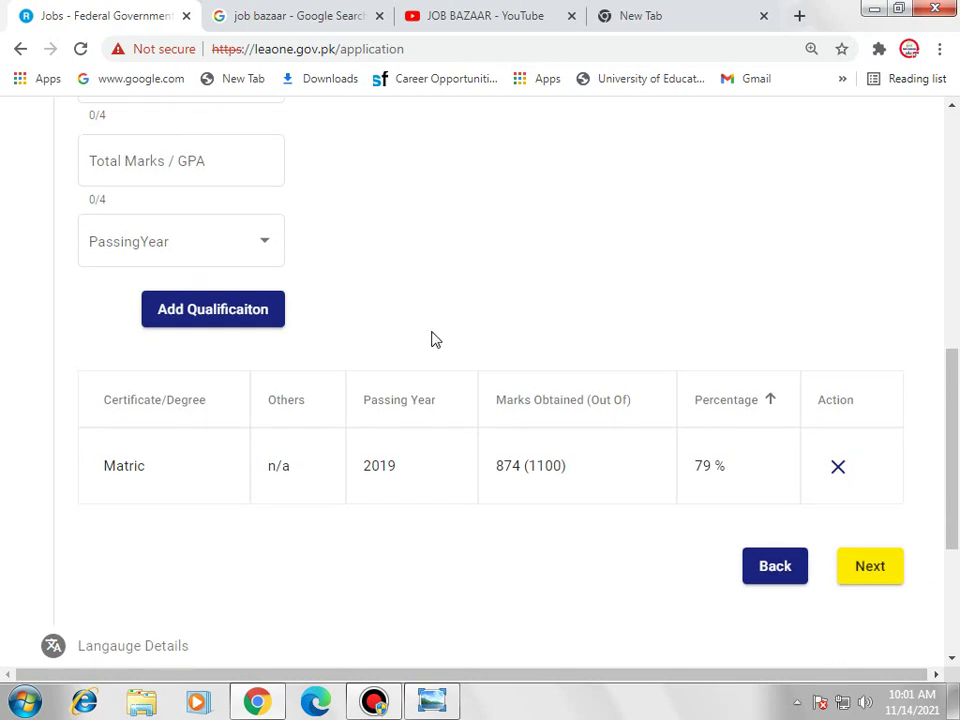
scroll(597, 390, "down", 2)
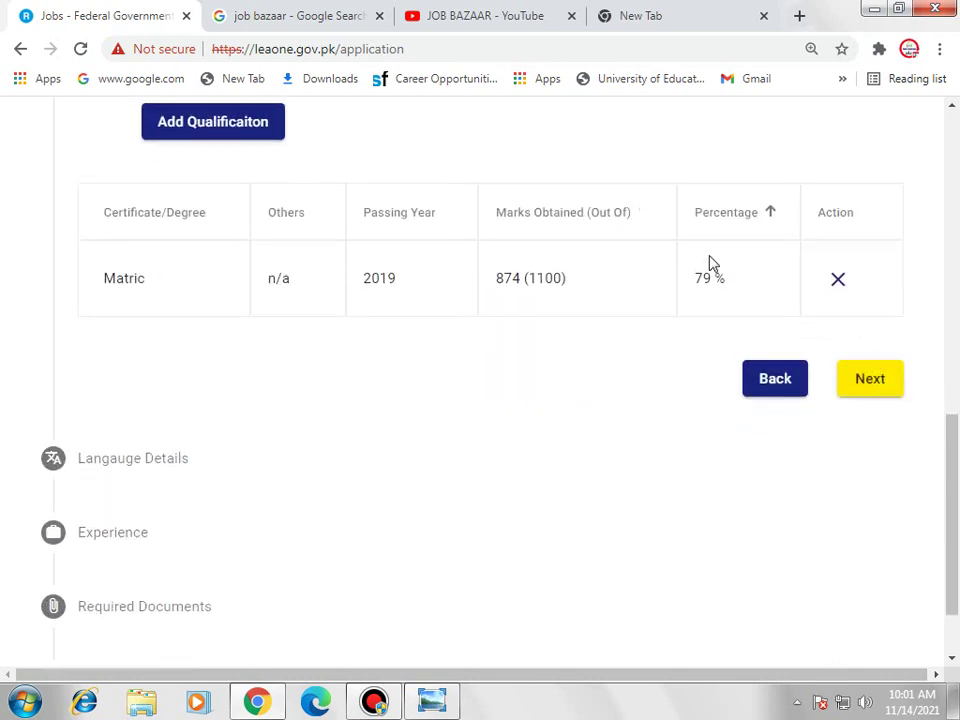
scroll(568, 220, "up", 3)
scroll(380, 332, "up", 2)
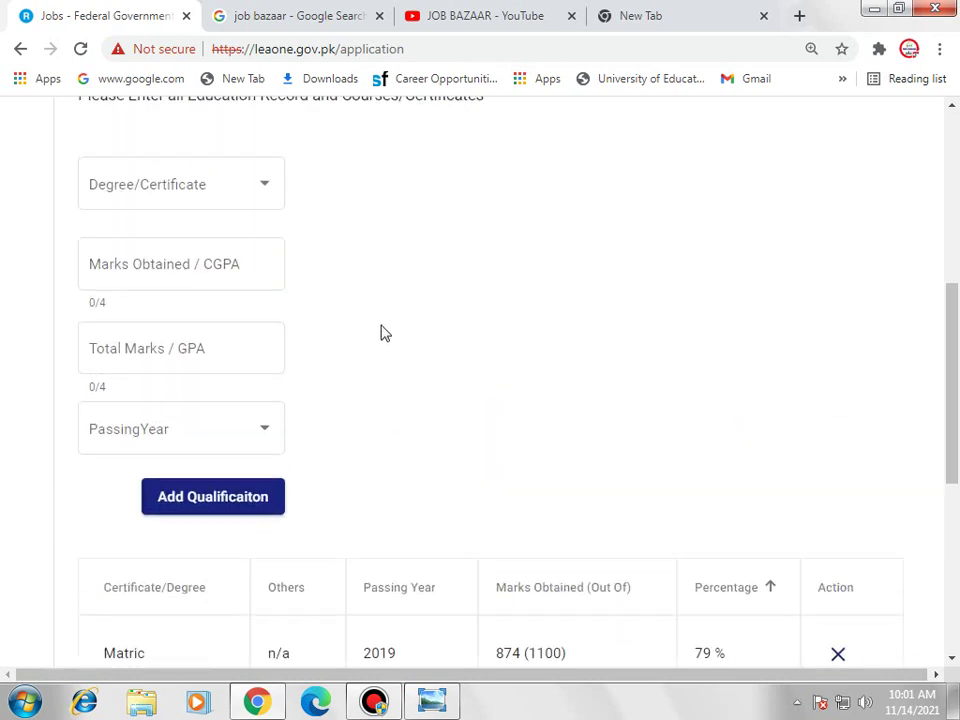
scroll(351, 327, "down", 3)
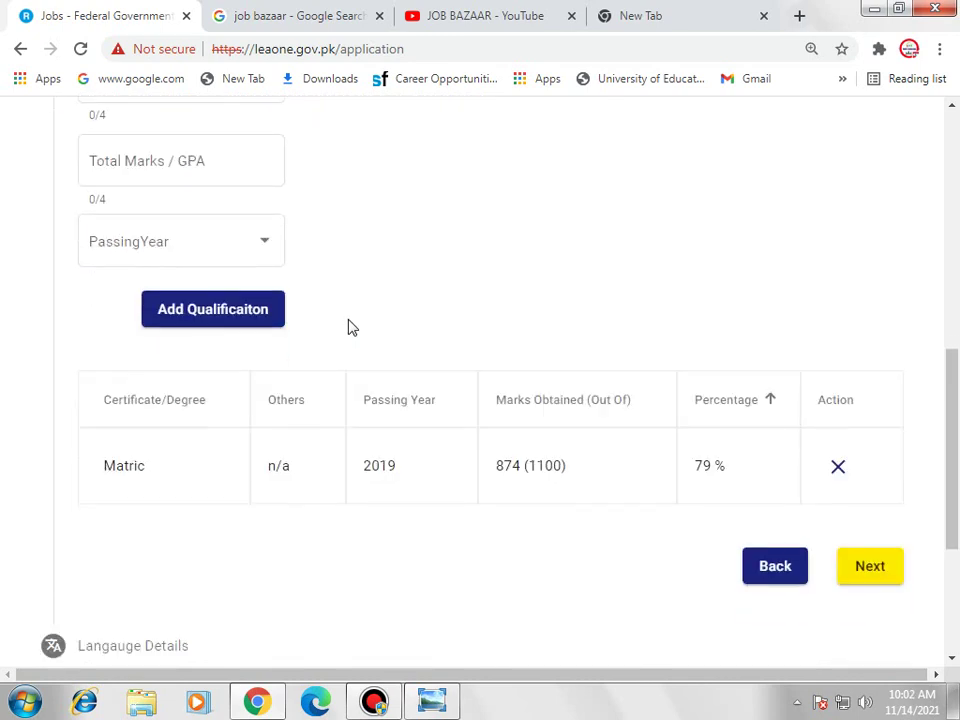
scroll(351, 327, "down", 3)
scroll(351, 327, "up", 5)
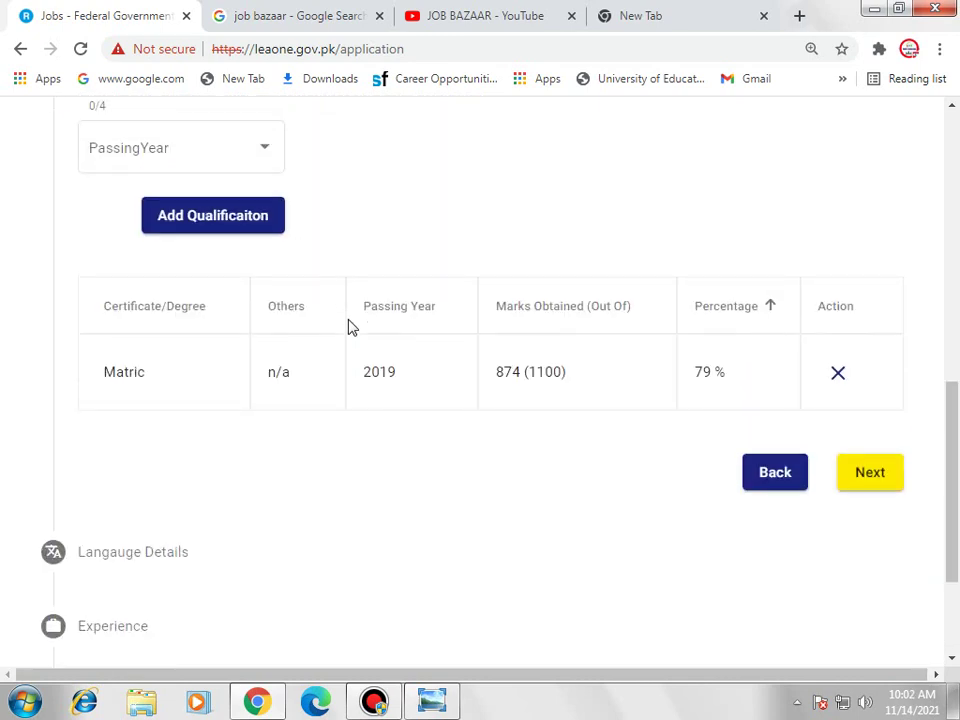
scroll(476, 347, "down", 2)
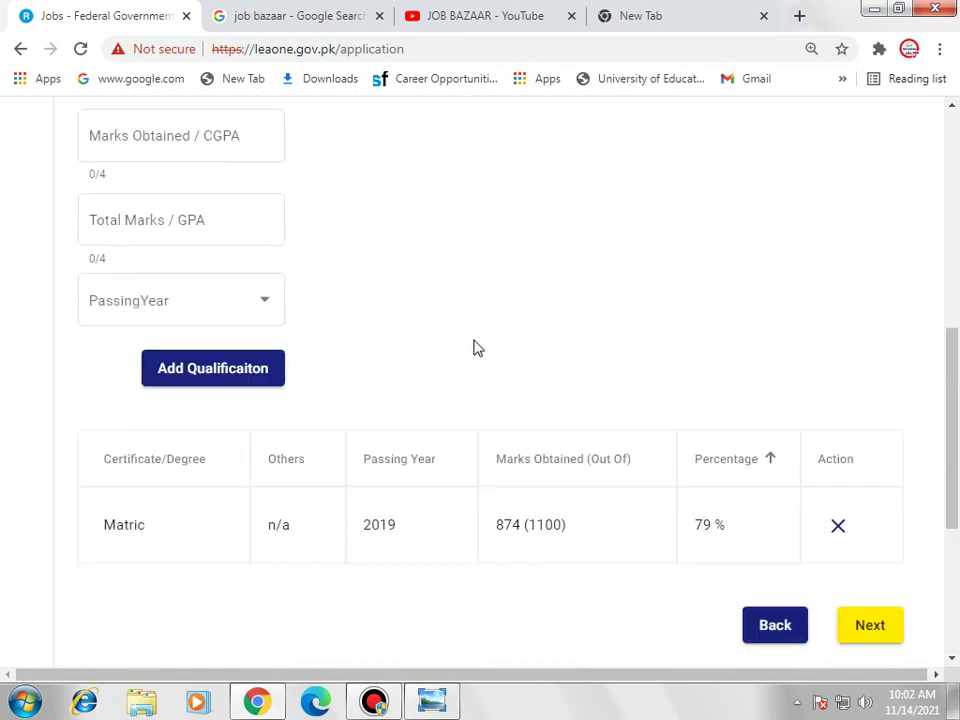
mouse_move(365, 705)
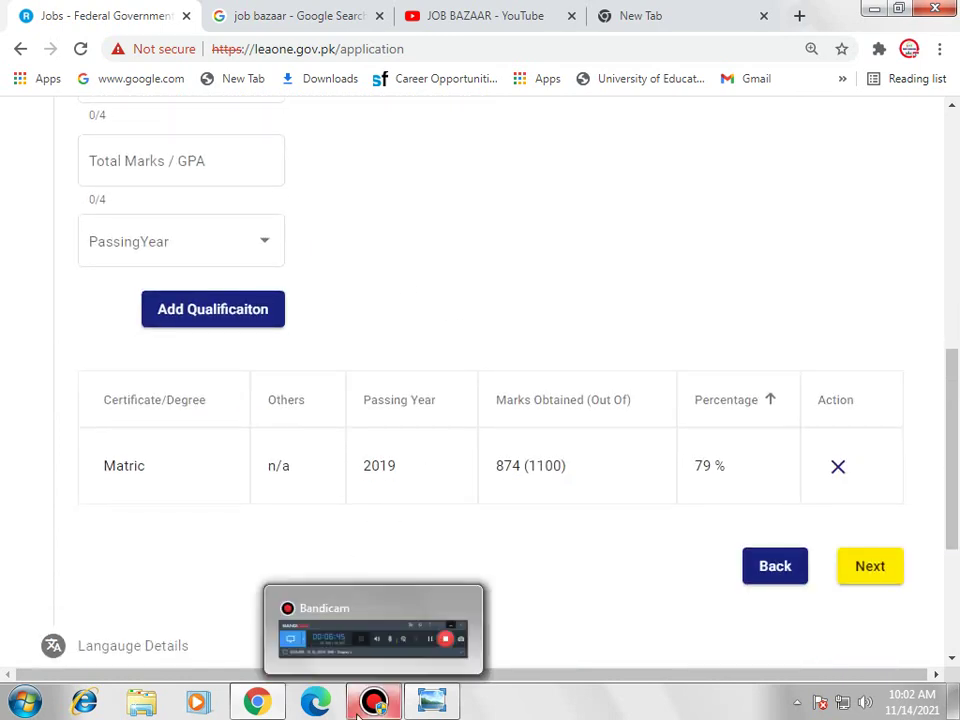
left_click(357, 705)
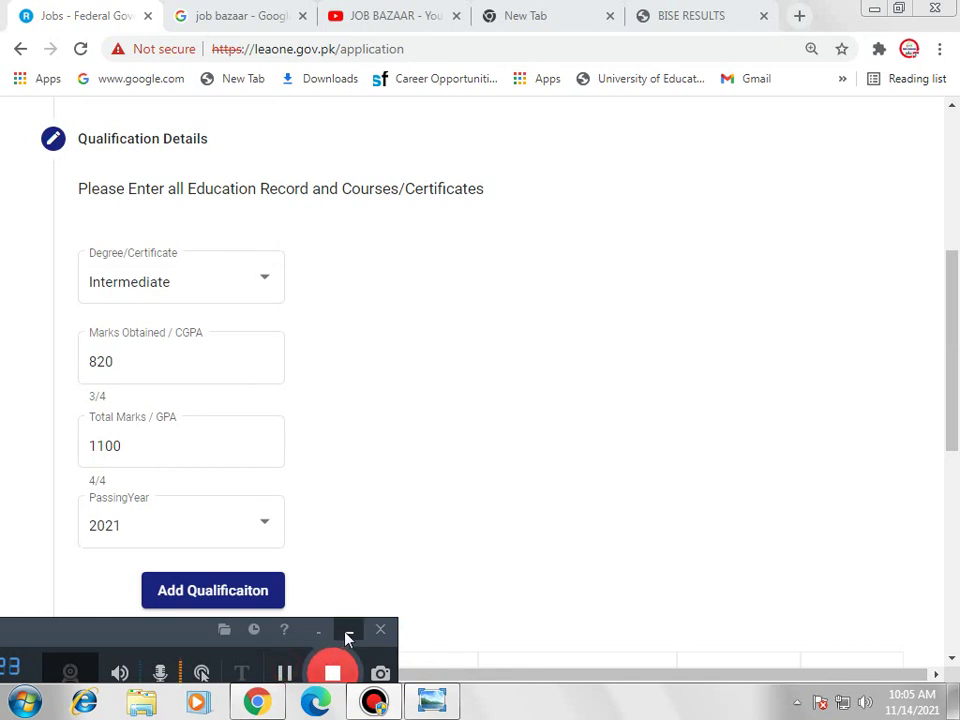
left_click(348, 629)
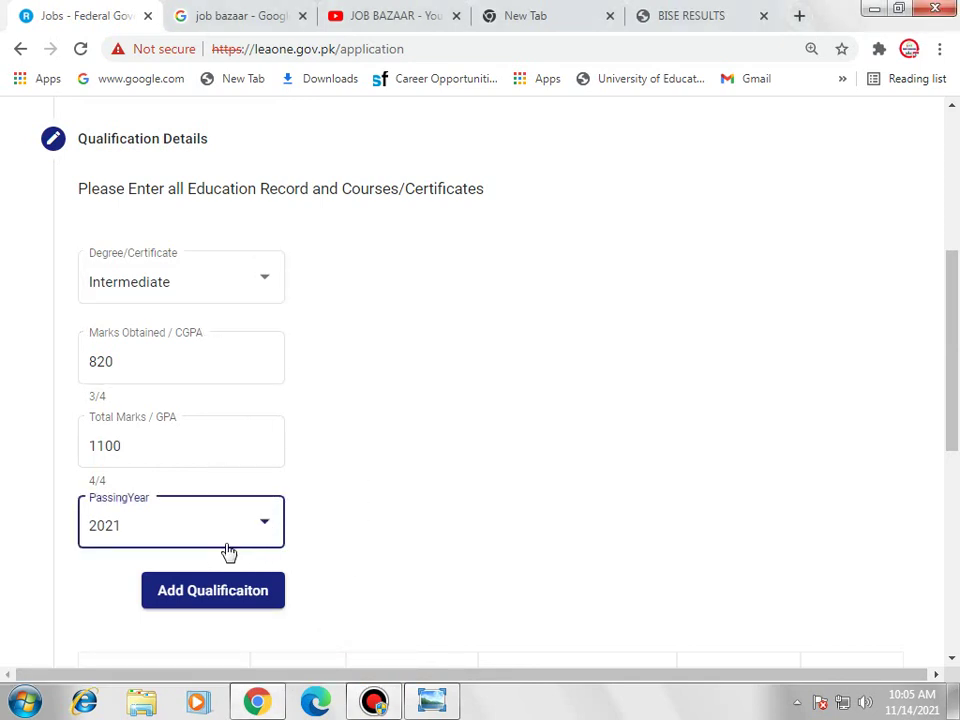
Add the filled-in Intermediate qualification with 820 marks out of 1100 and passing year 2021, and check its record
scroll(300, 497, "down", 2)
left_click(242, 489)
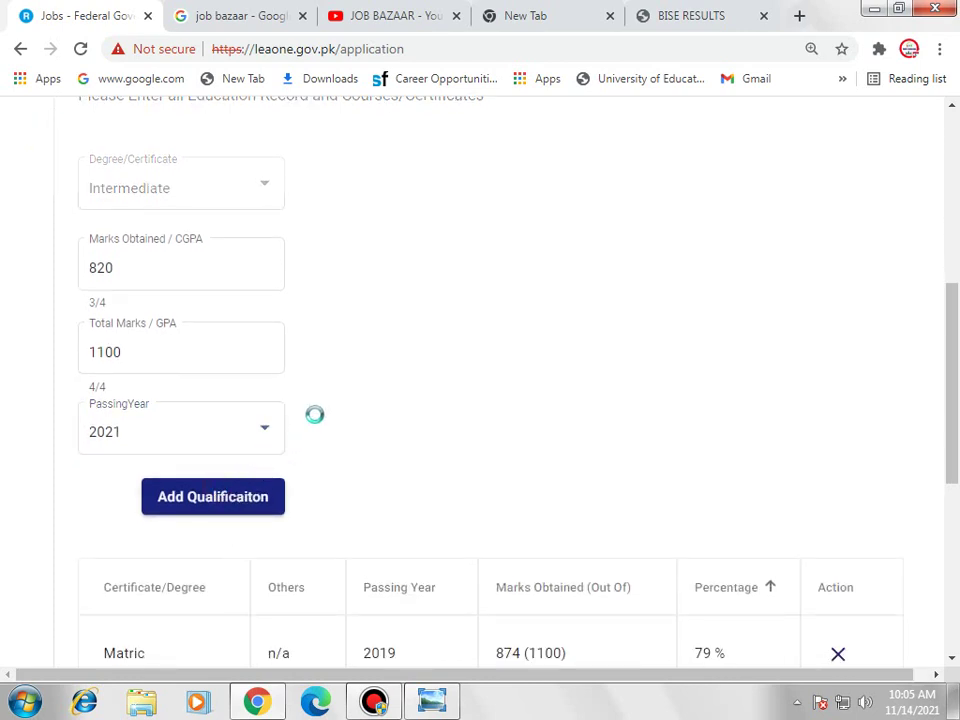
scroll(407, 378, "down", 4)
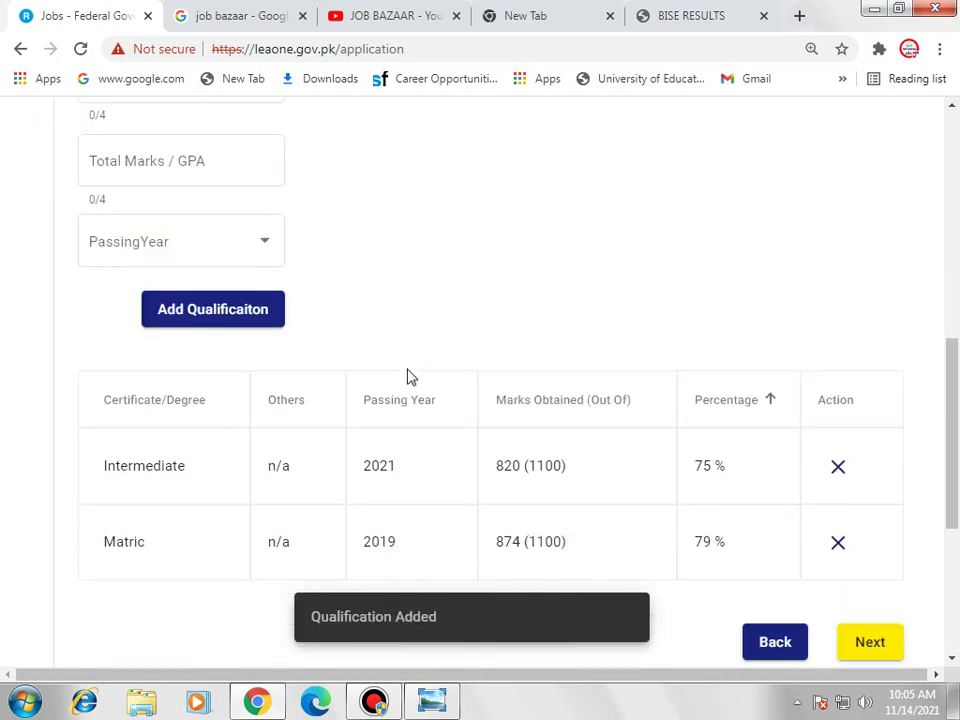
Check the recorded Matric and Intermediate qualifications and the other degree options, and proceed to Language Details
scroll(407, 378, "down", 4)
scroll(418, 372, "up", 4)
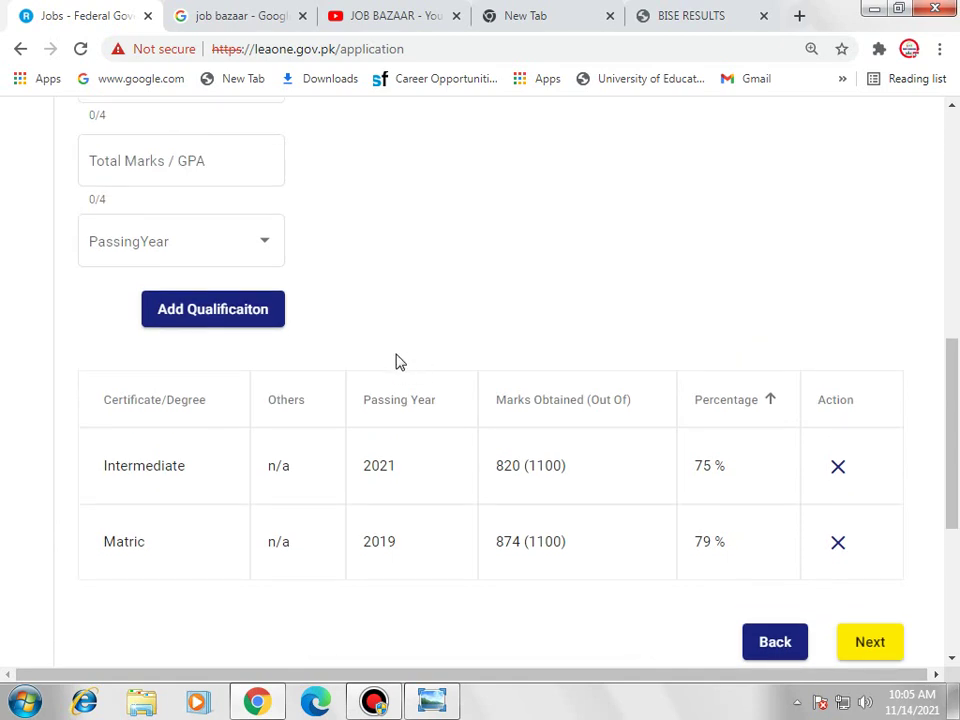
scroll(362, 295, "up", 2)
scroll(195, 235, "up", 4)
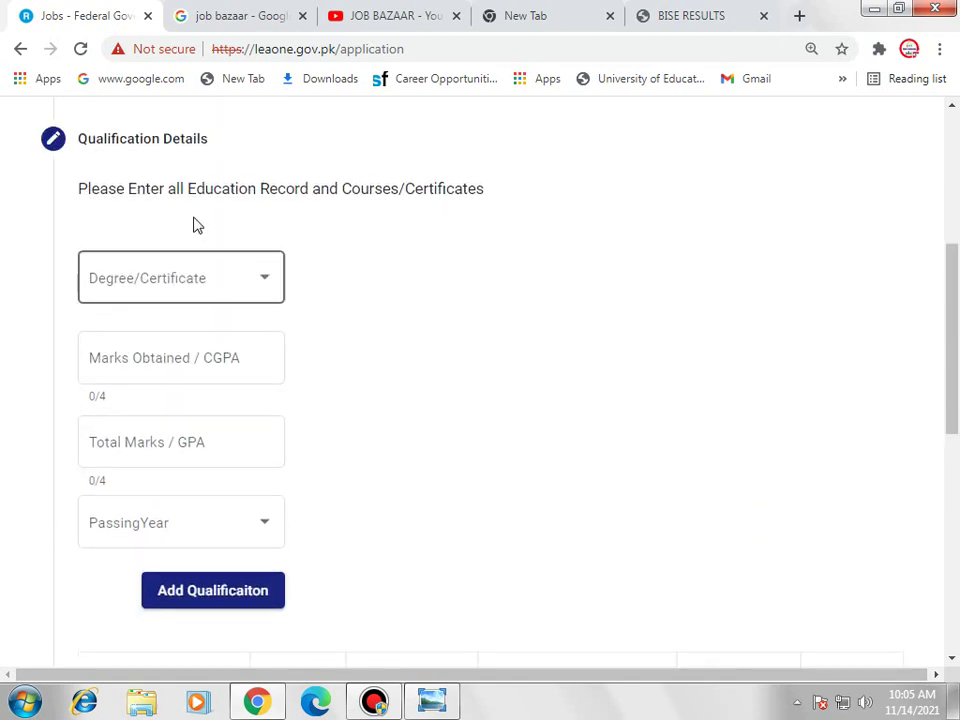
left_click(206, 291)
scroll(197, 390, "down", 3)
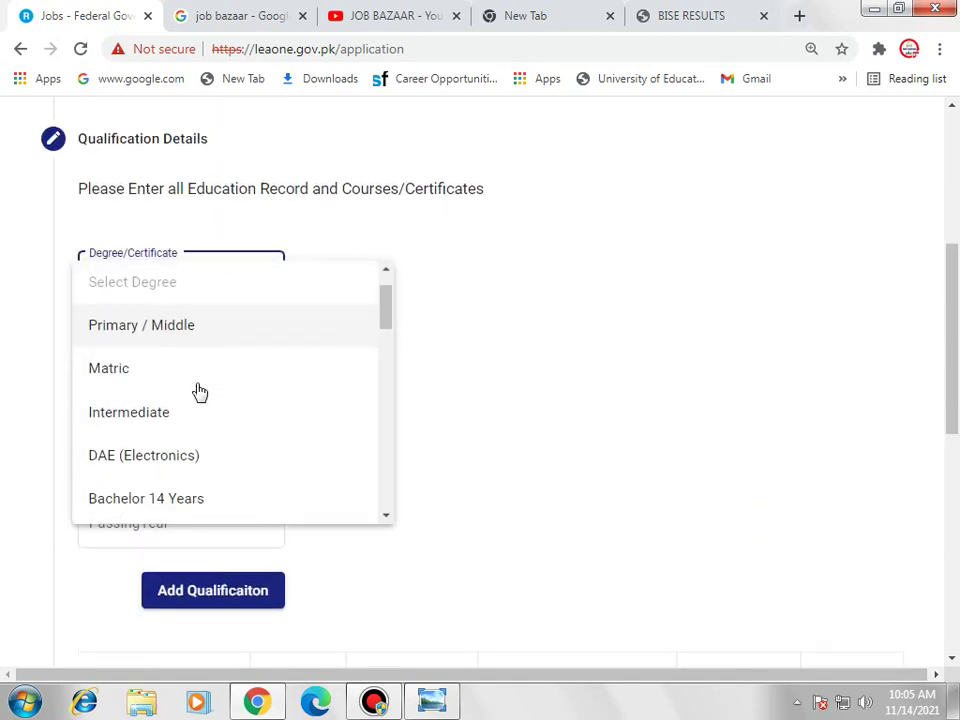
left_click(513, 357)
scroll(512, 356, "down", 4)
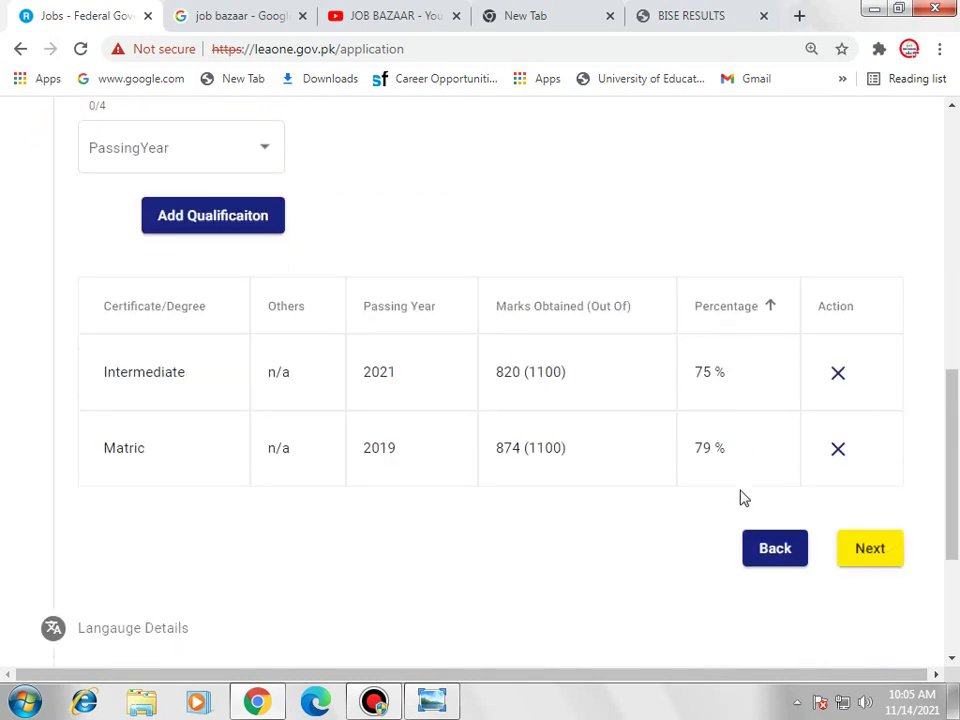
left_click(870, 549)
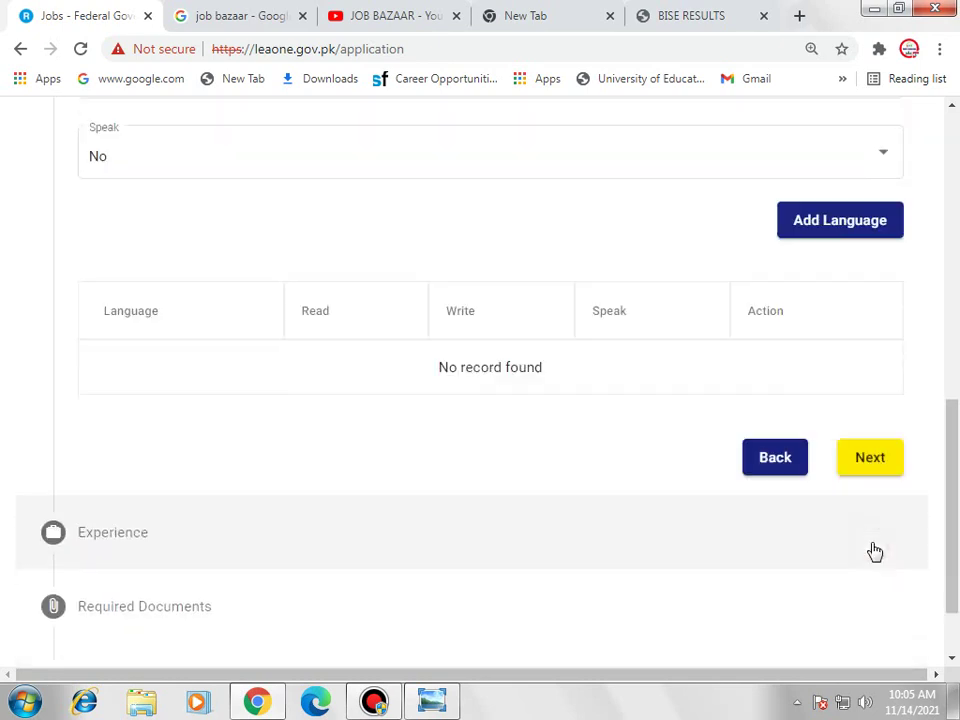
Select Urdu as the language in the Language Details section
scroll(725, 448, "up", 2)
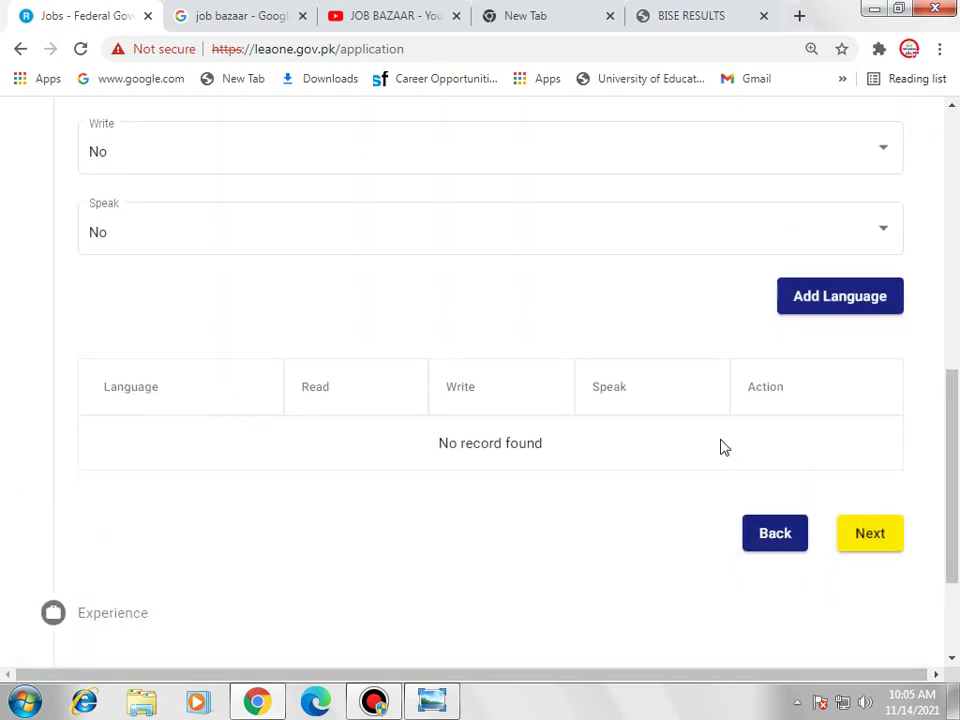
scroll(639, 388, "up", 6)
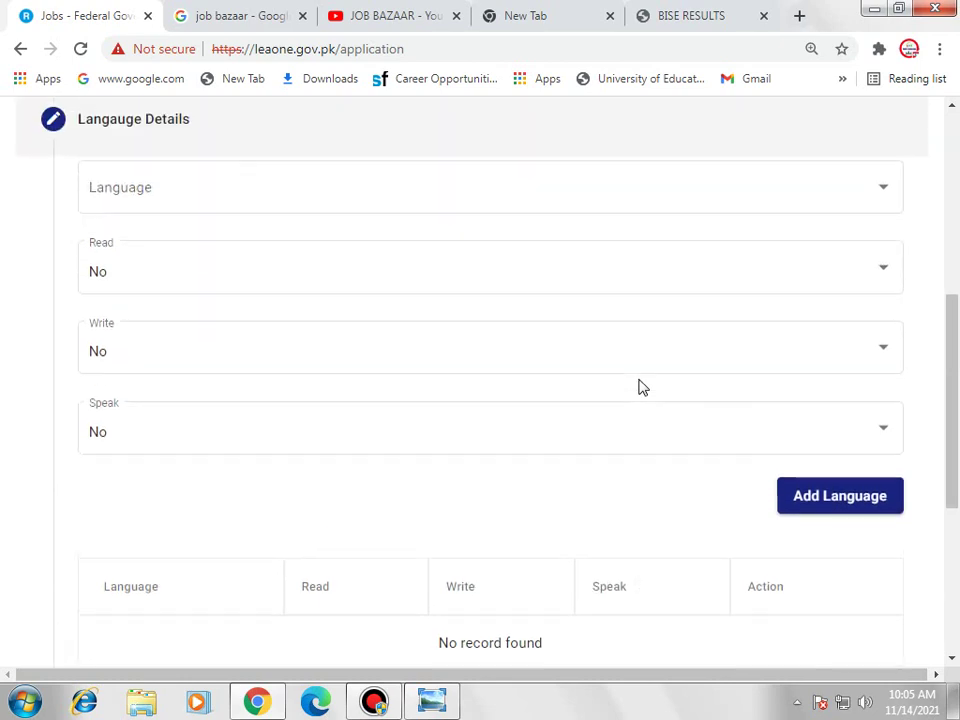
left_click(590, 281)
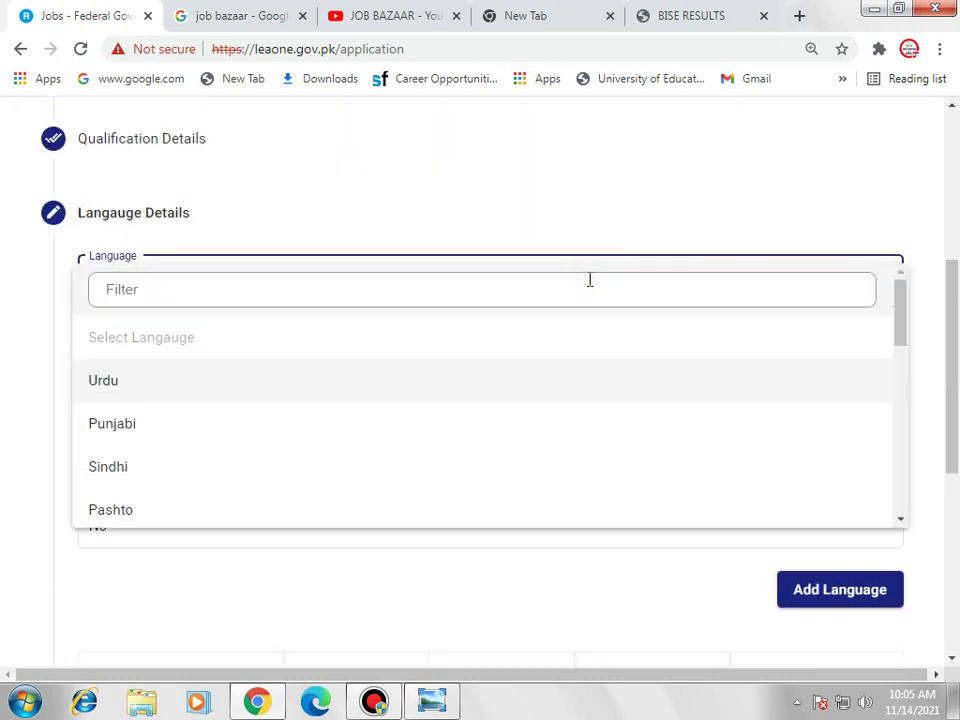
scroll(222, 417, "down", 1)
scroll(221, 415, "up", 1)
left_click(213, 390)
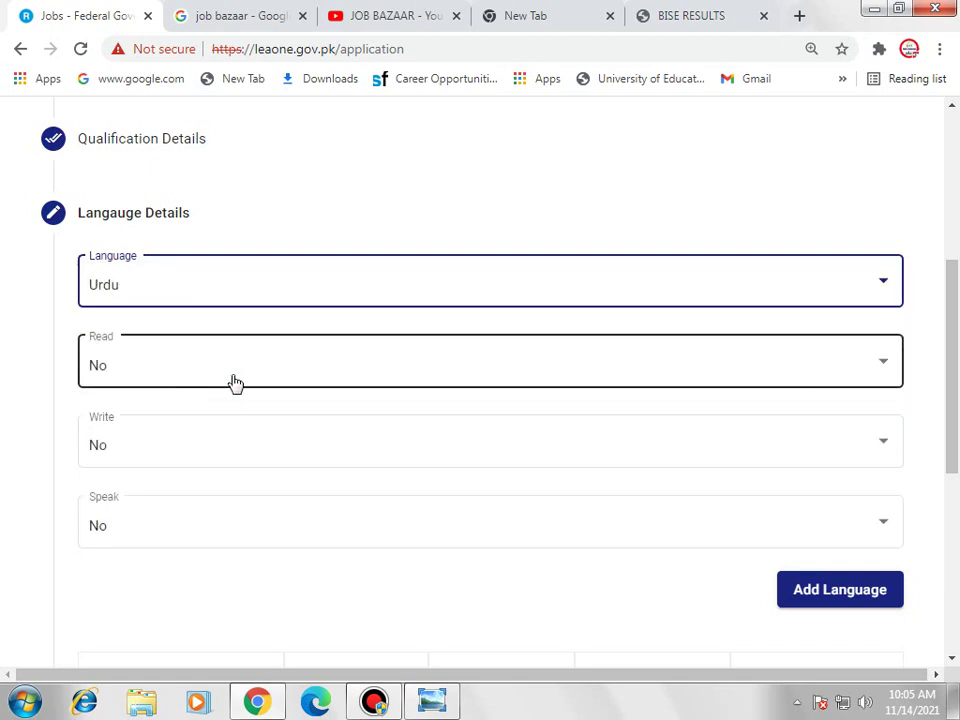
Set Read, Write and Speak to Yes for Urdu and add it to the language records
left_click(232, 384)
left_click(223, 328)
left_click(212, 440)
left_click(189, 404)
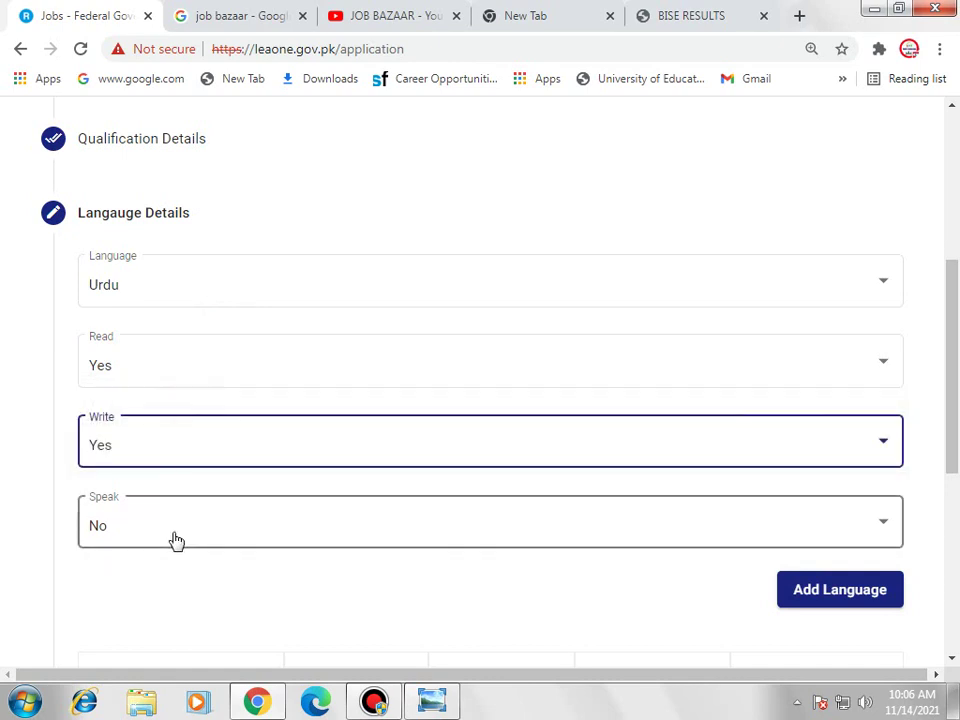
left_click(172, 525)
left_click(157, 483)
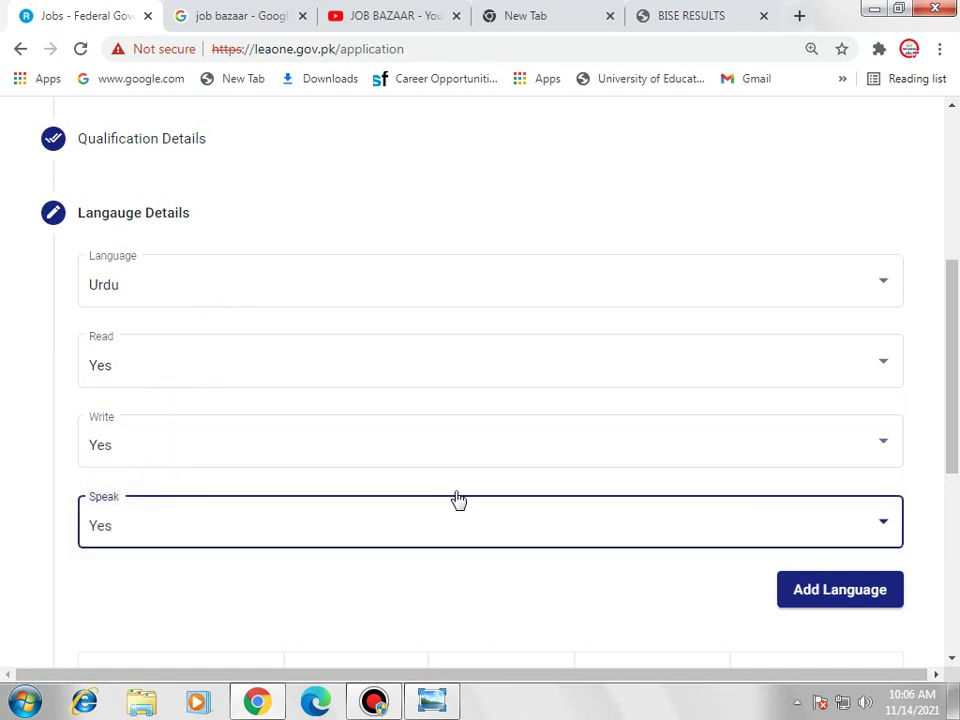
scroll(476, 471, "down", 3)
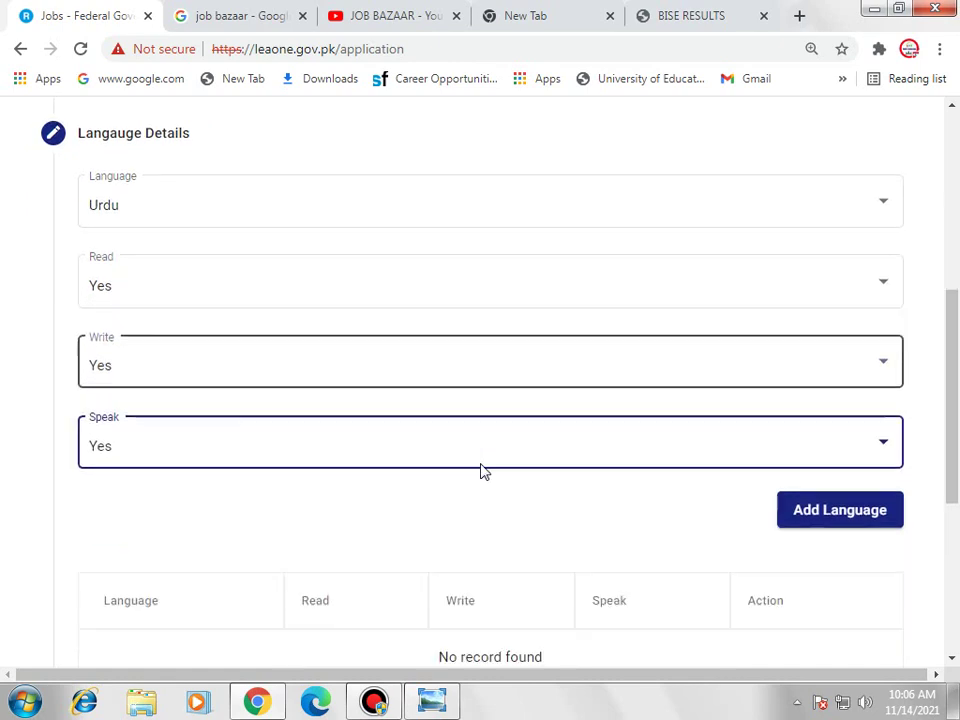
left_click(878, 405)
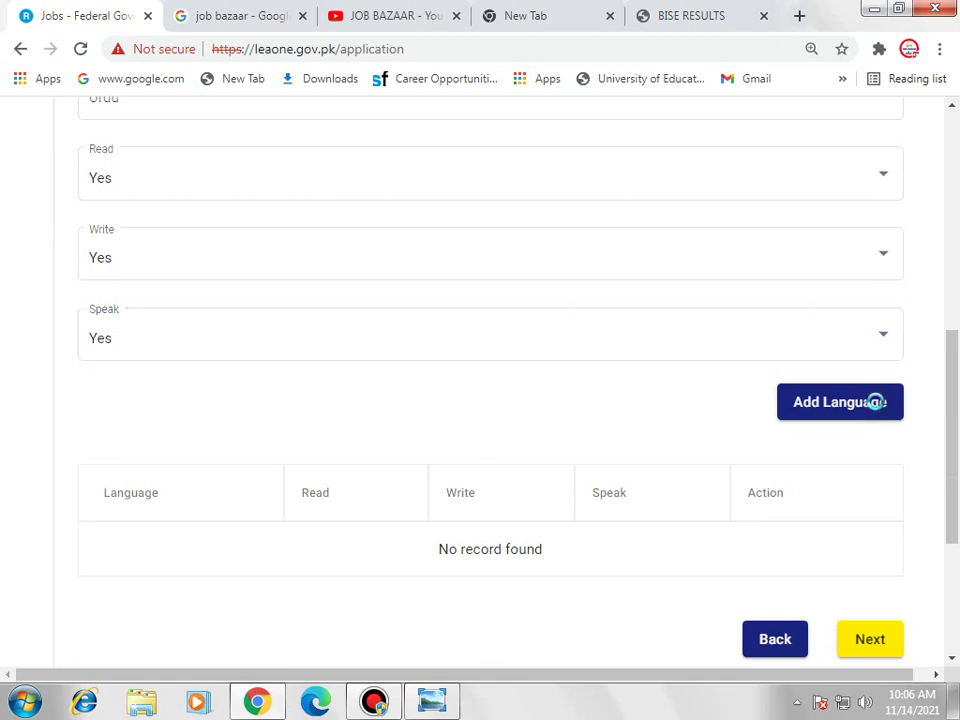
scroll(820, 487, "down", 1)
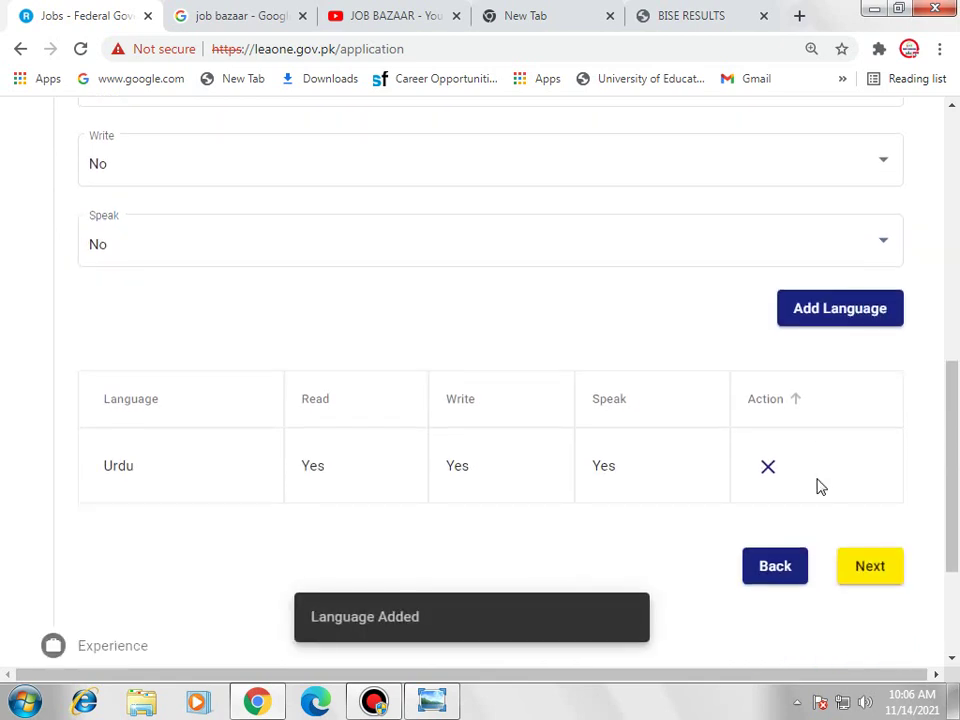
Select English as the second language in the Language Details section
scroll(640, 512, "up", 2)
left_click(172, 197)
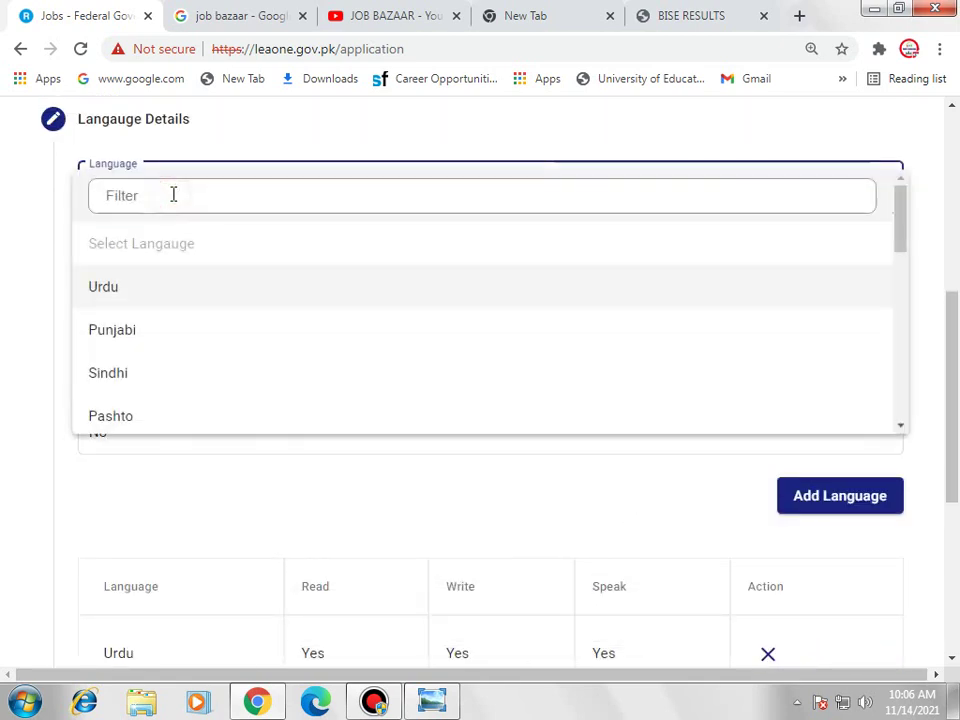
scroll(165, 332, "down", 3)
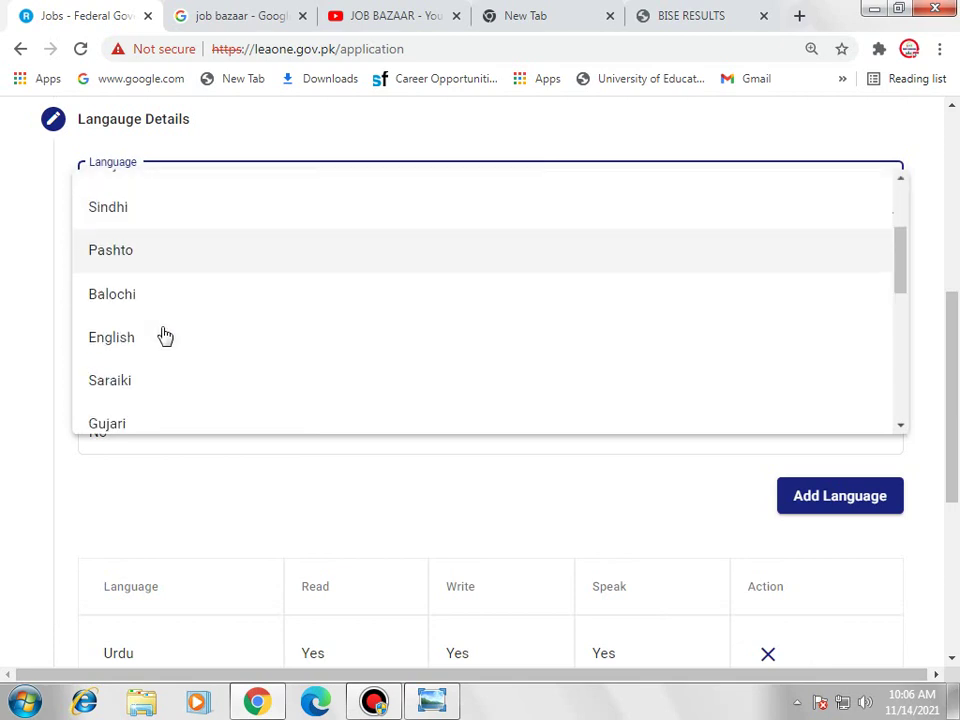
scroll(129, 381, "down", 2)
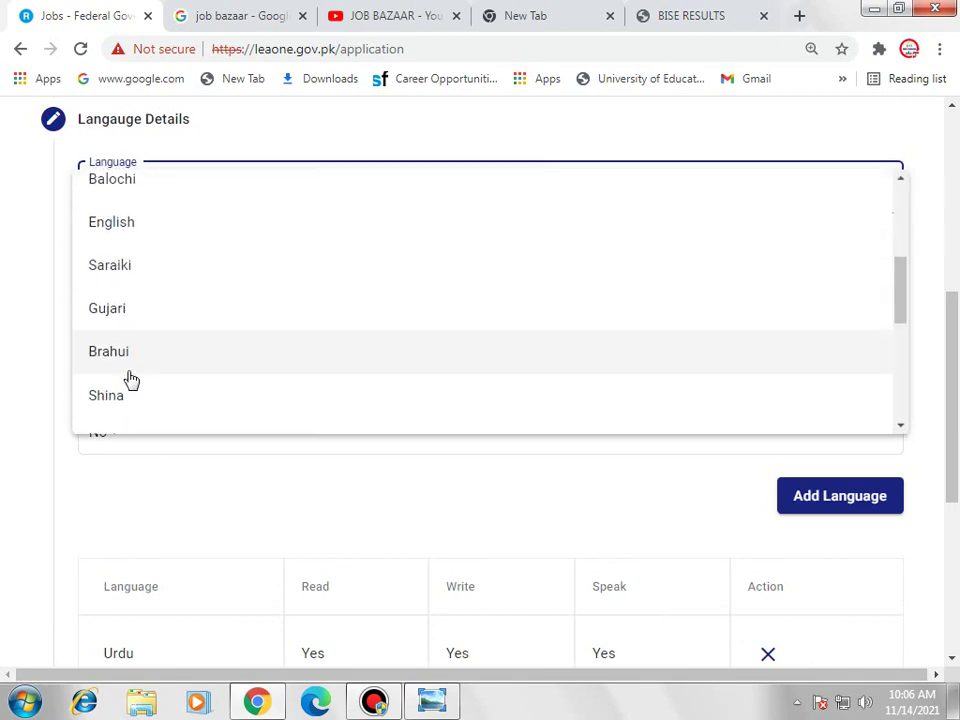
scroll(129, 381, "up", 2)
left_click(122, 317)
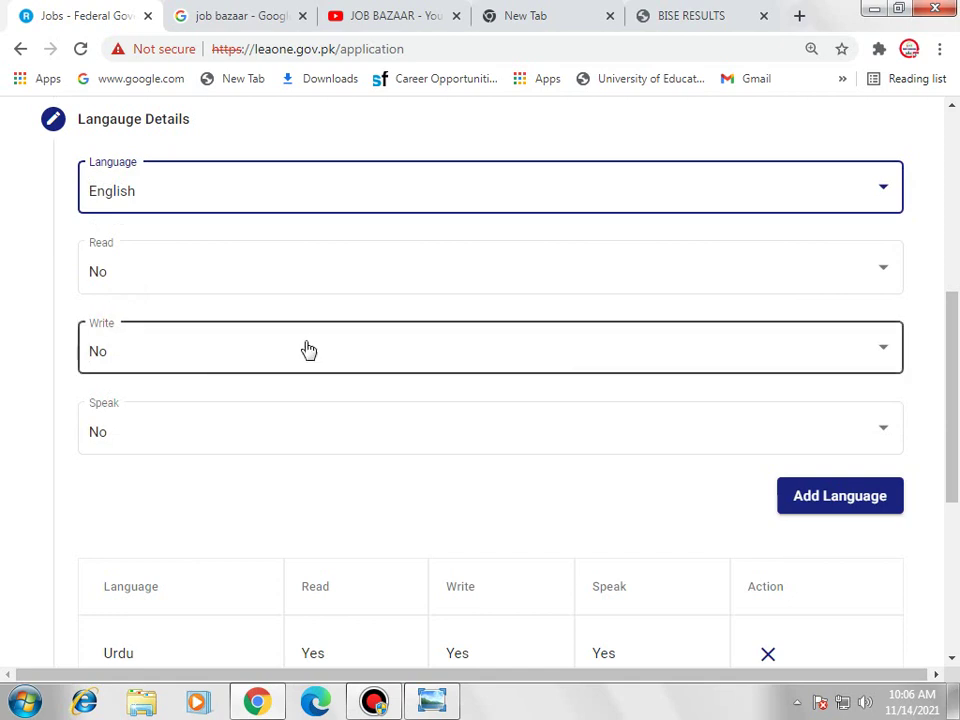
Set Read and Write to Yes for English, leave Speak at No, and add it to the language records
left_click(268, 262)
left_click(154, 230)
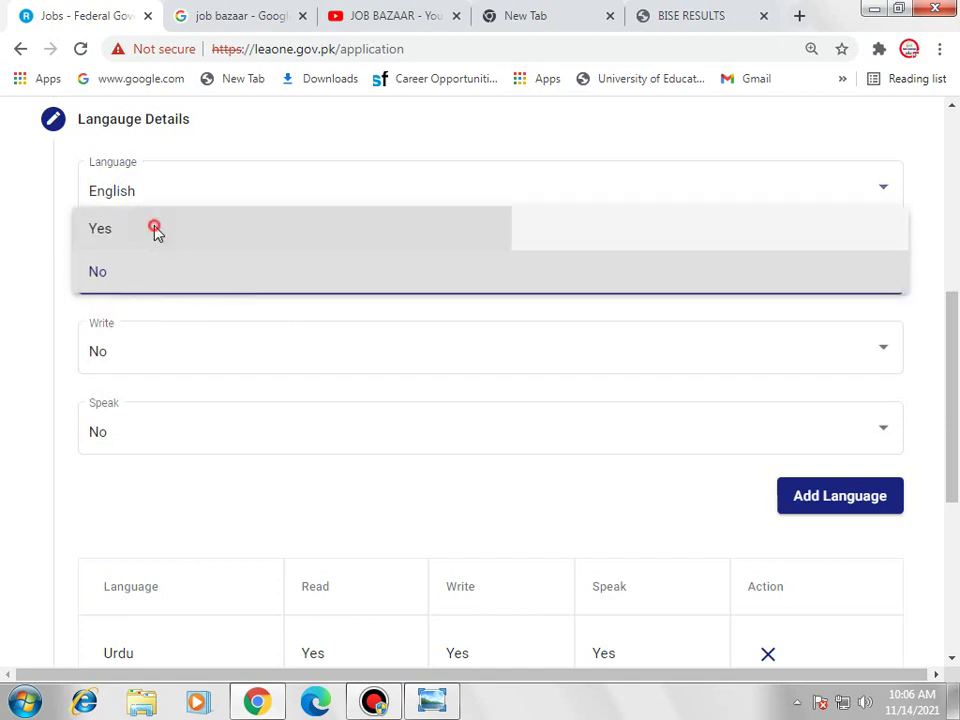
left_click(168, 361)
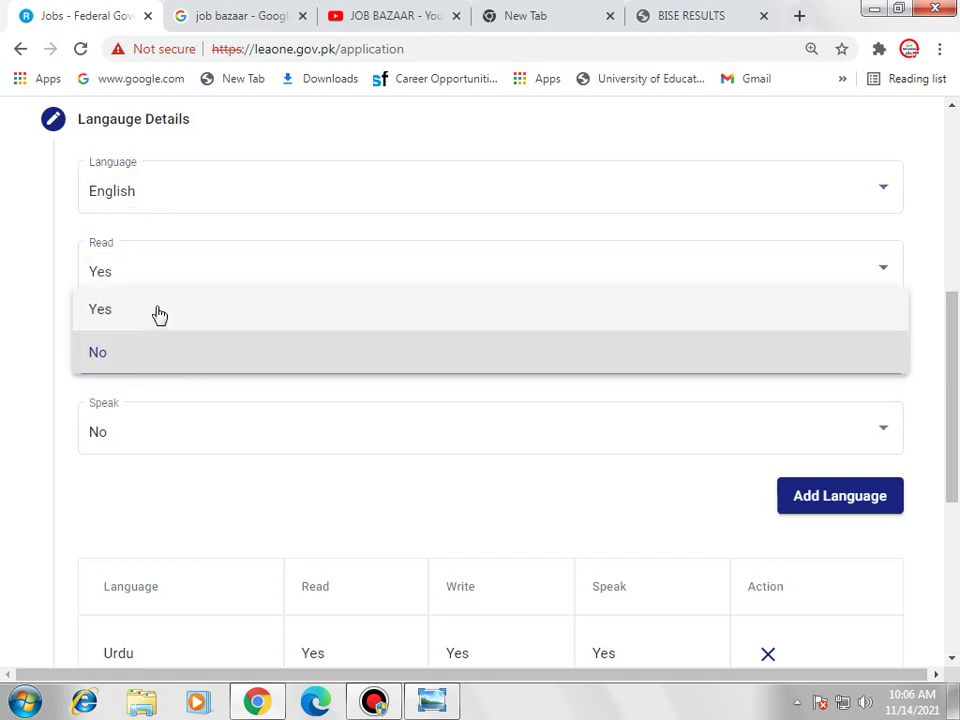
left_click(156, 312)
left_click(320, 445)
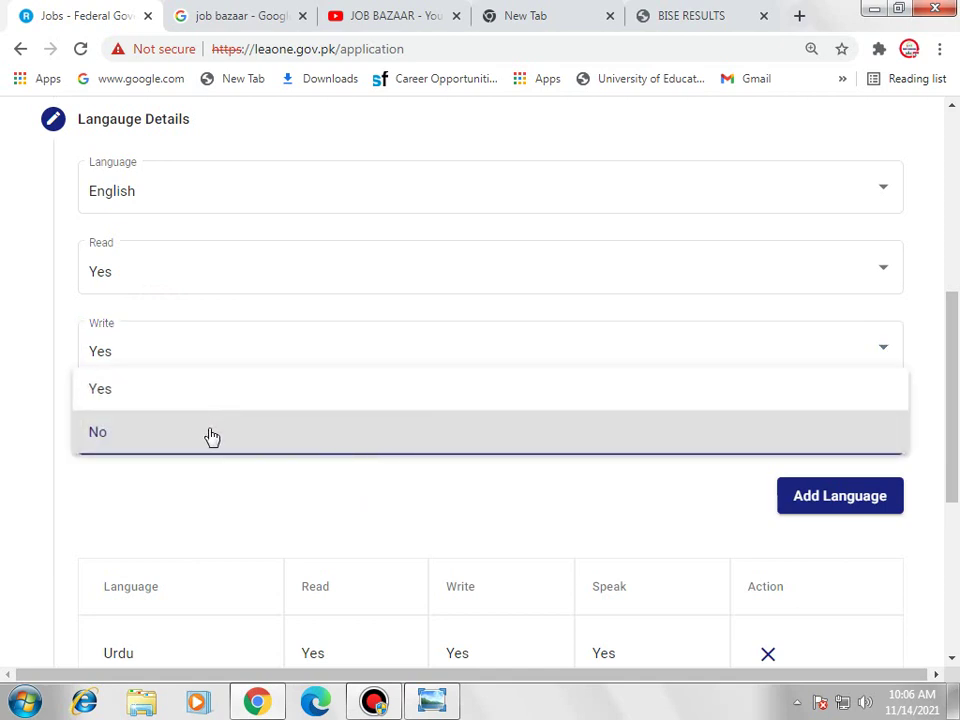
left_click(279, 480)
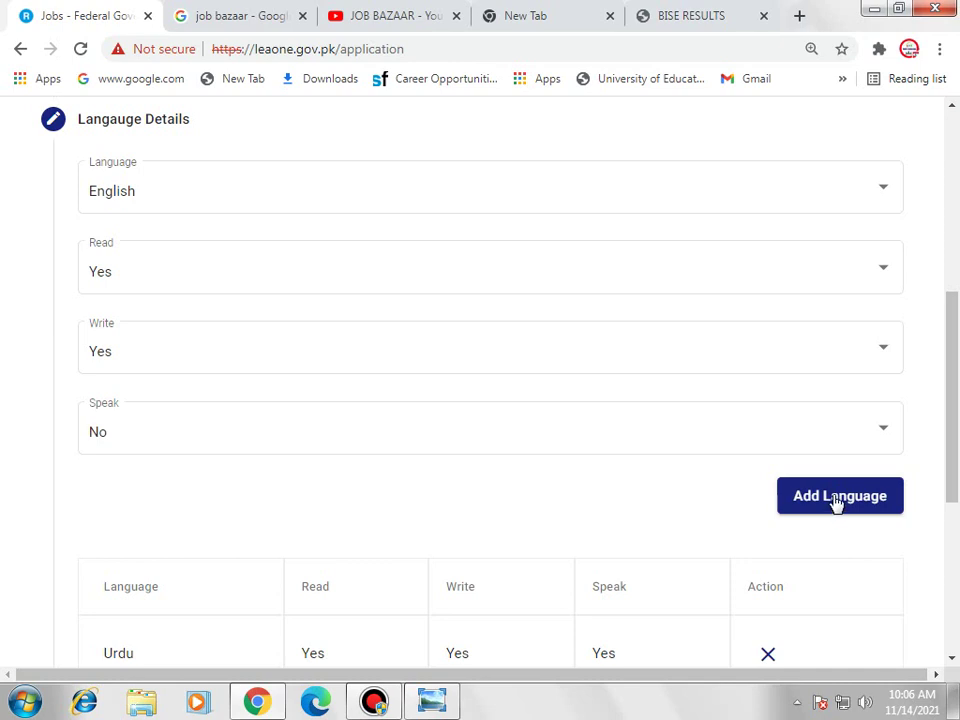
scroll(836, 503, "down", 1)
left_click(838, 402)
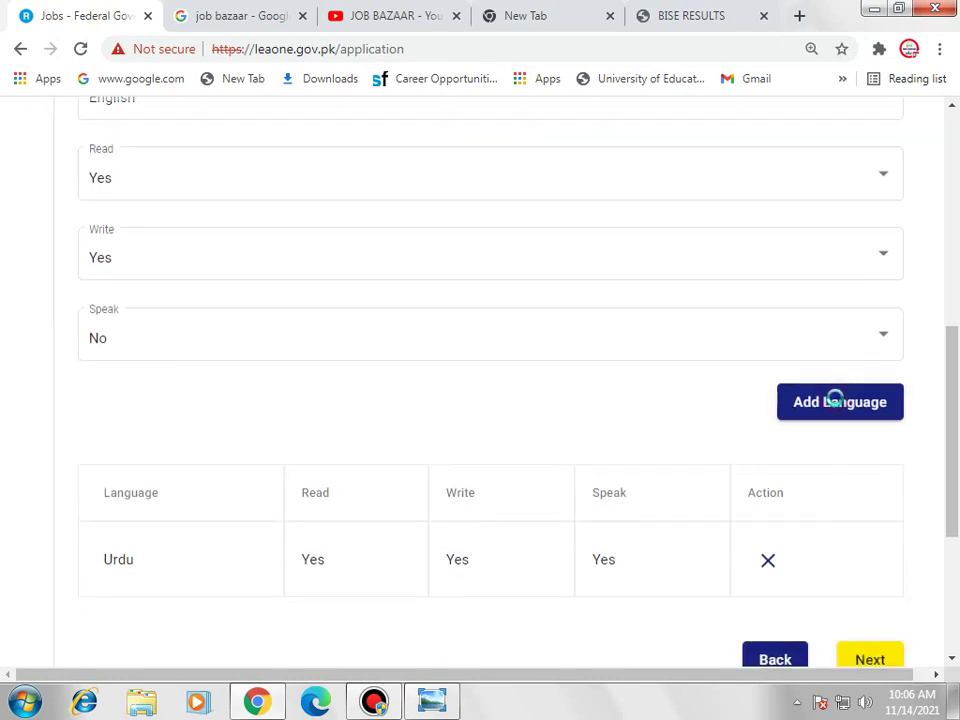
scroll(606, 368, "down", 2)
Look through the languages offered for a further entry without choosing one
scroll(613, 374, "up", 3)
left_click(291, 184)
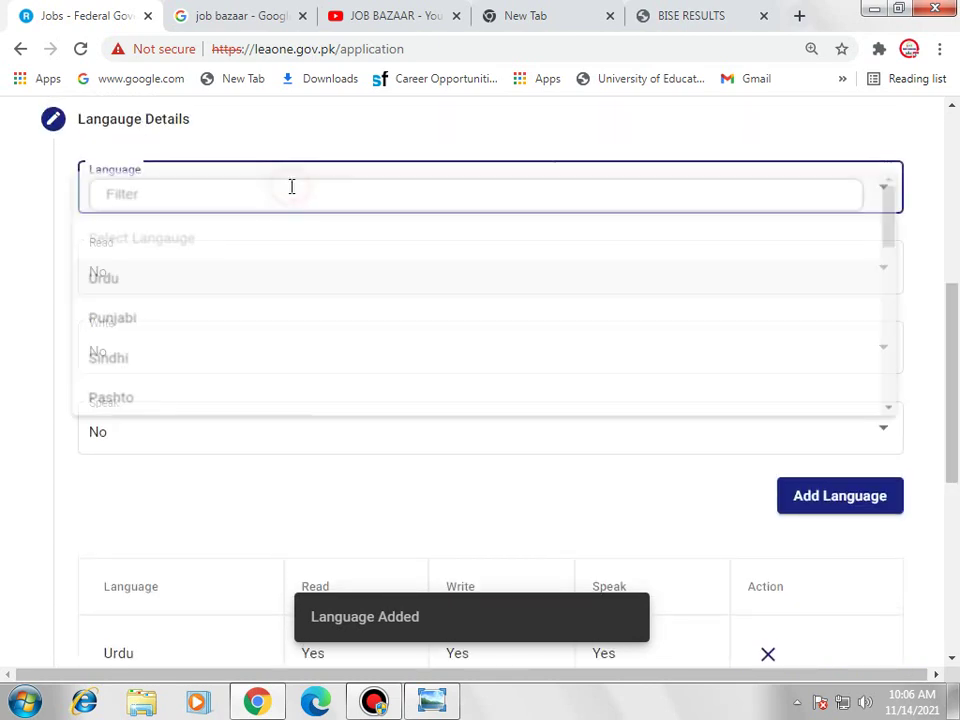
scroll(284, 318, "down", 2)
scroll(284, 323, "down", 3)
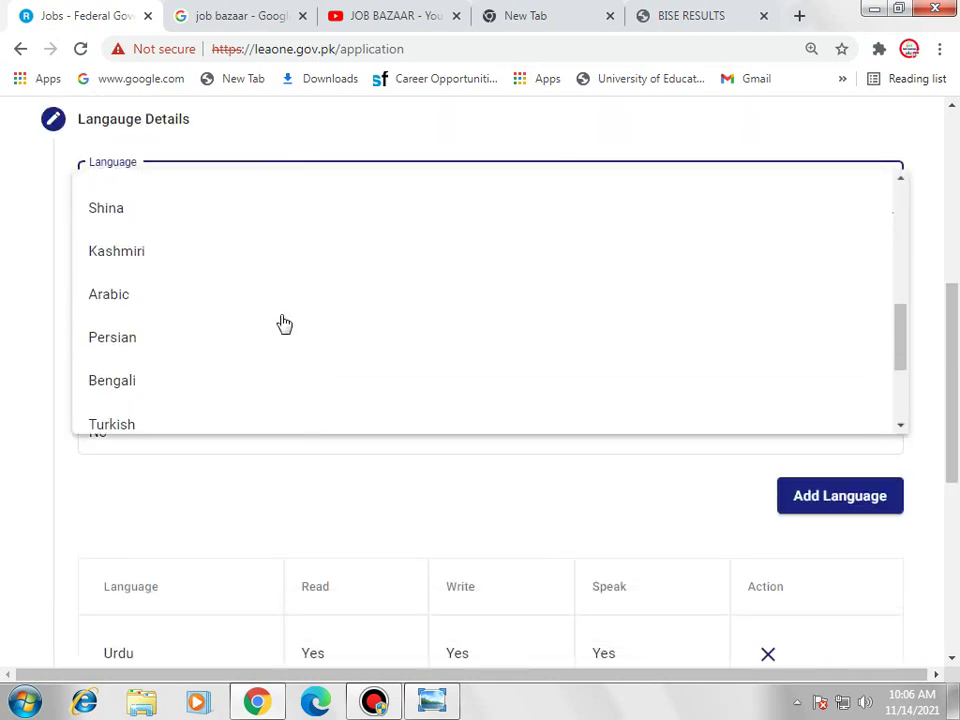
scroll(284, 323, "up", 4)
scroll(284, 323, "up", 1)
scroll(284, 323, "down", 5)
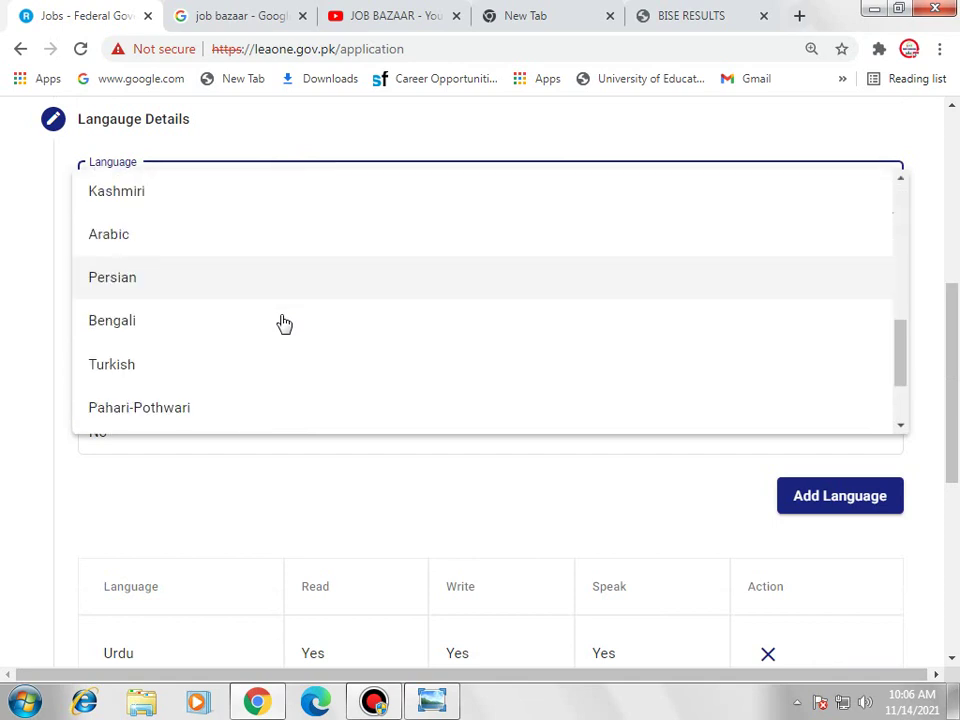
left_click(3, 375)
Remove the English entry from the recorded languages and confirm its removal
scroll(540, 542, "down", 2)
scroll(563, 545, "down", 1)
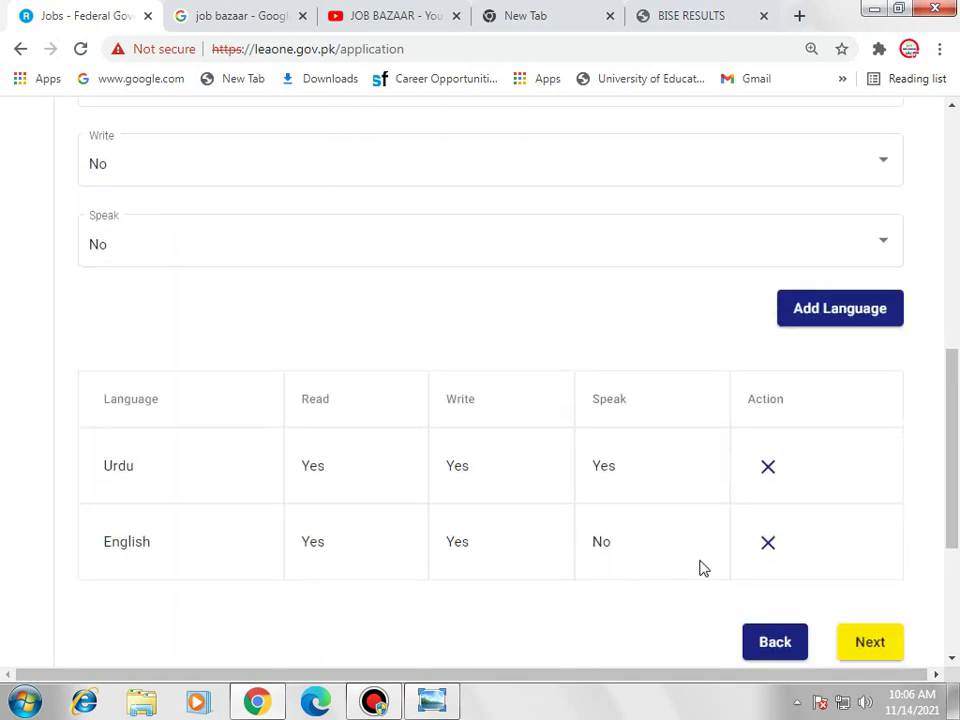
left_click(769, 546)
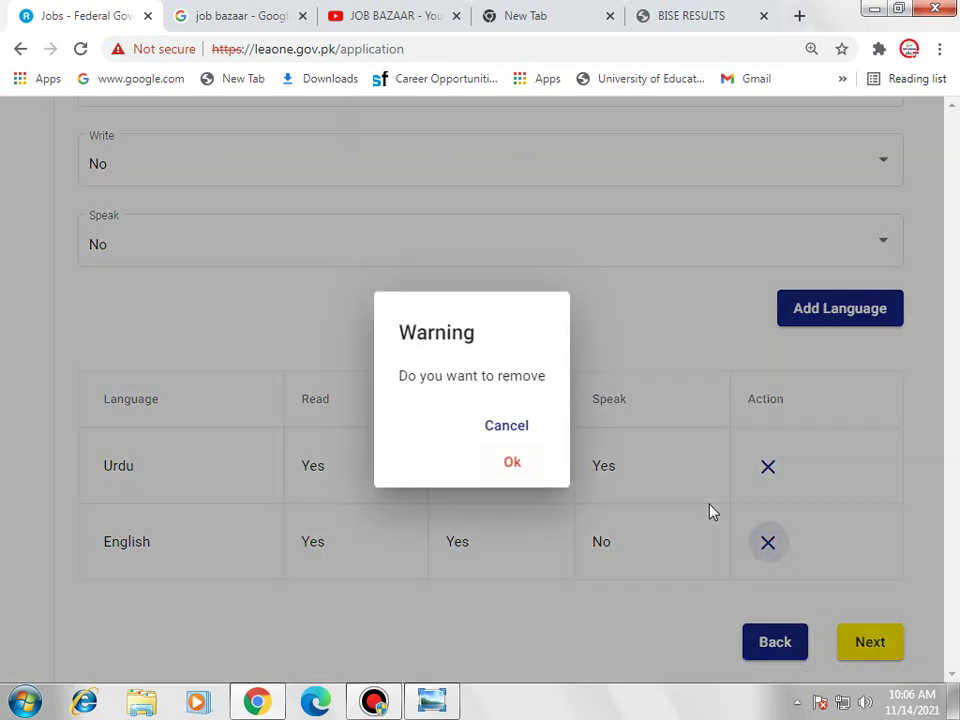
left_click(513, 466)
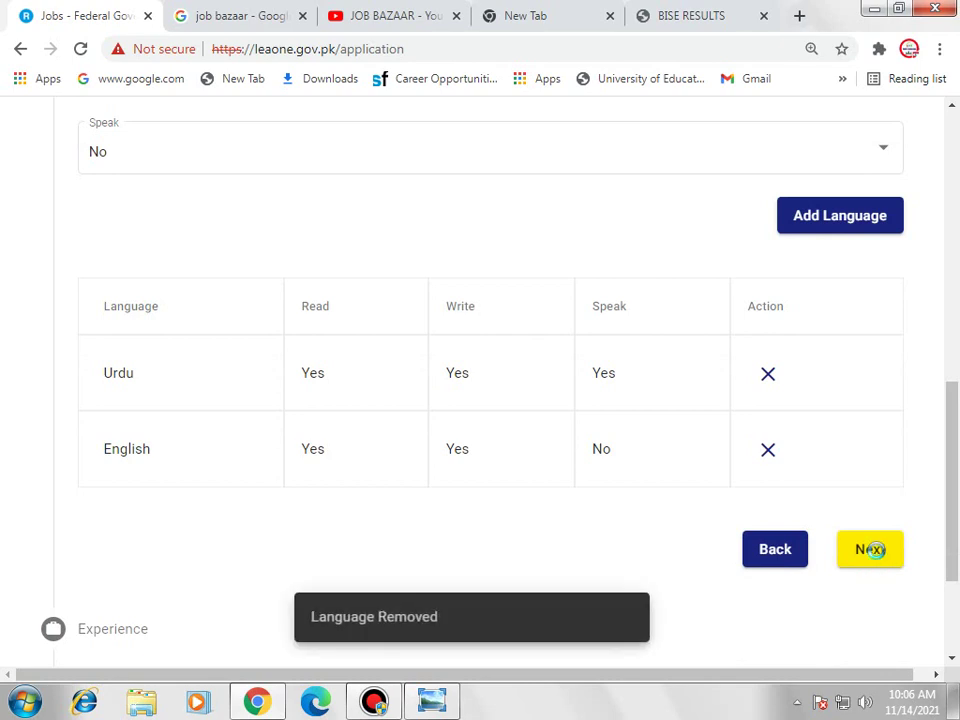
Save the language details and proceed through Experience without declaring previous experience to reach Required Documents
left_click(871, 474)
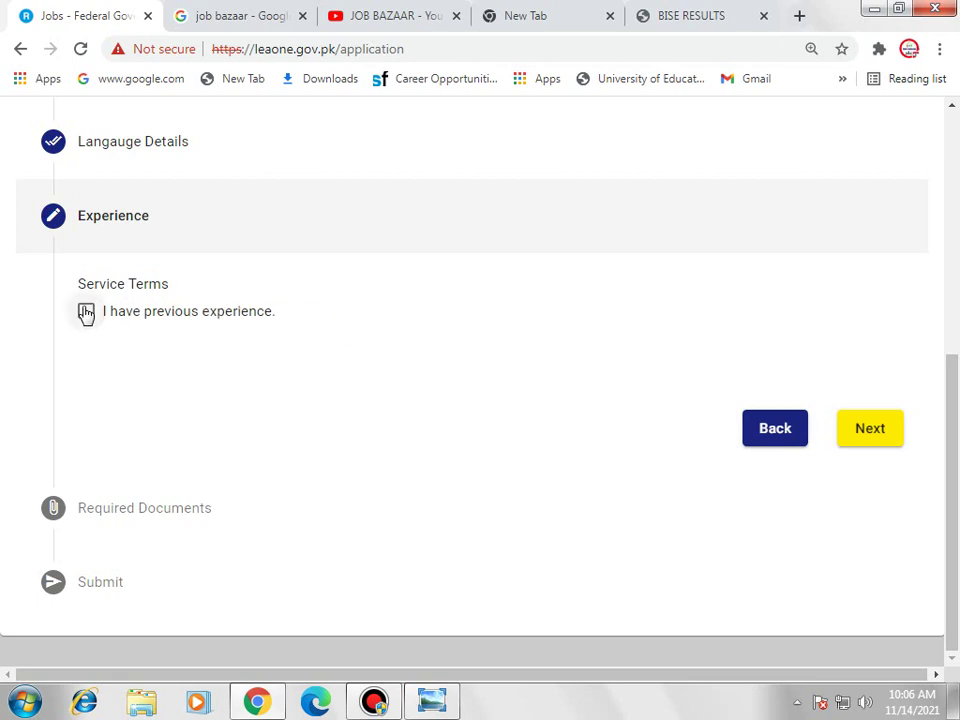
left_click(870, 430)
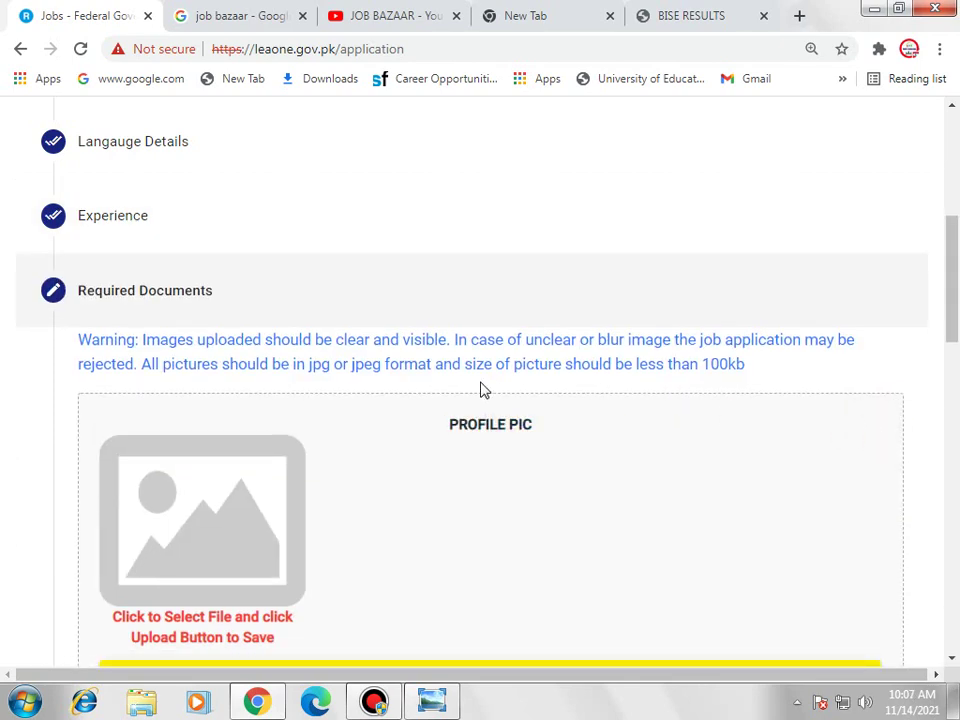
Examine the image requirements and the upload sections for Profile Pic, CNIC Front, CNIC Back and Domicile
scroll(480, 390, "down", 2)
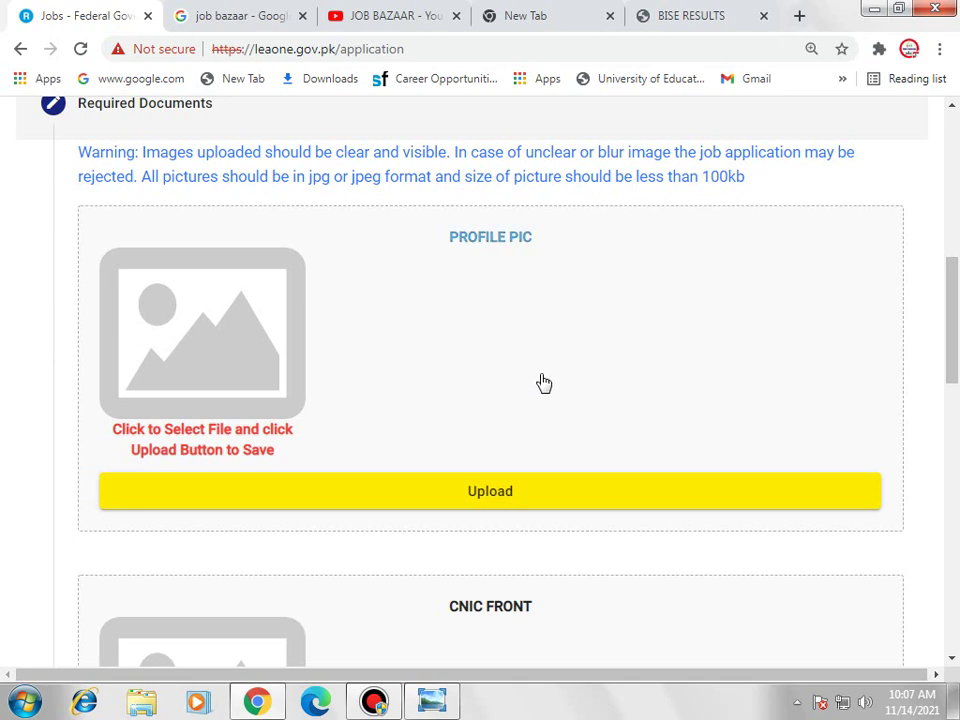
scroll(543, 383, "down", 3)
scroll(543, 383, "up", 3)
scroll(549, 381, "down", 3)
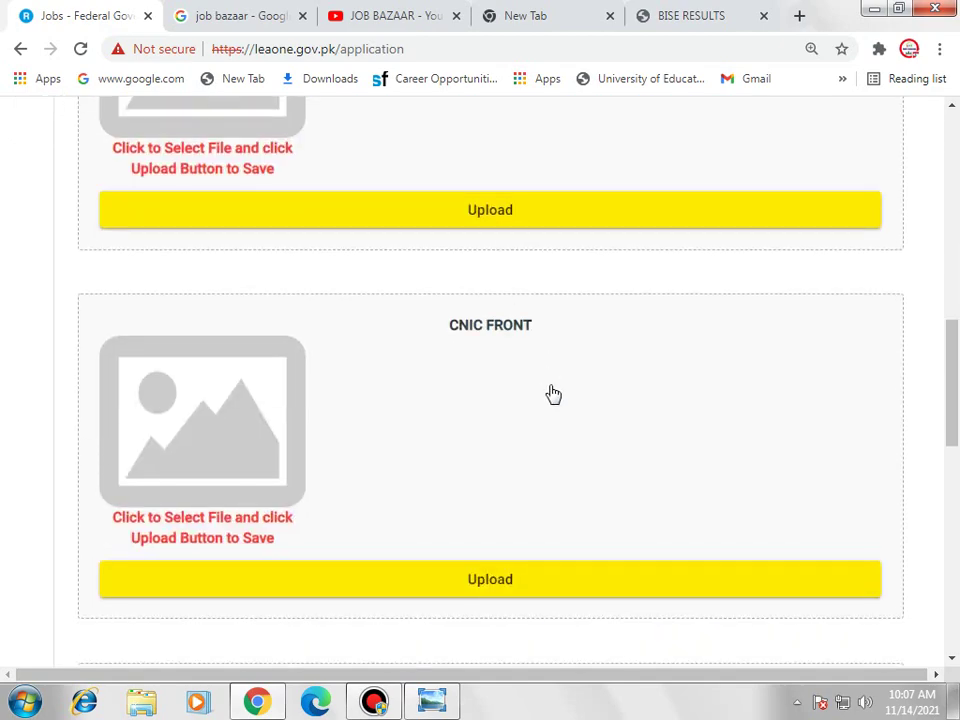
scroll(551, 396, "down", 2)
scroll(551, 396, "down", 4)
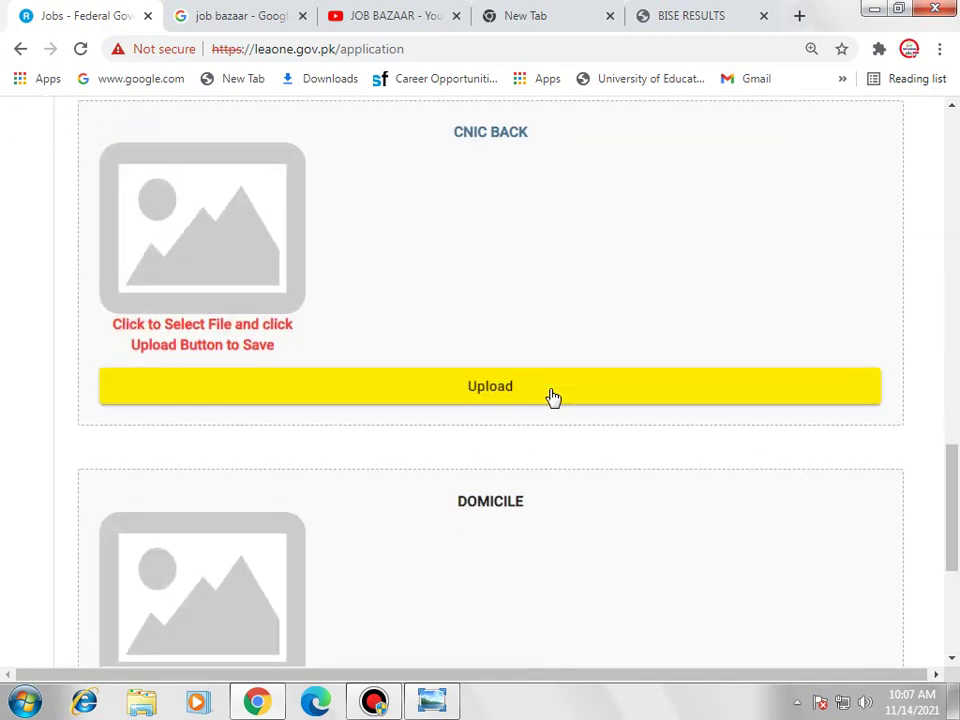
scroll(504, 312, "down", 2)
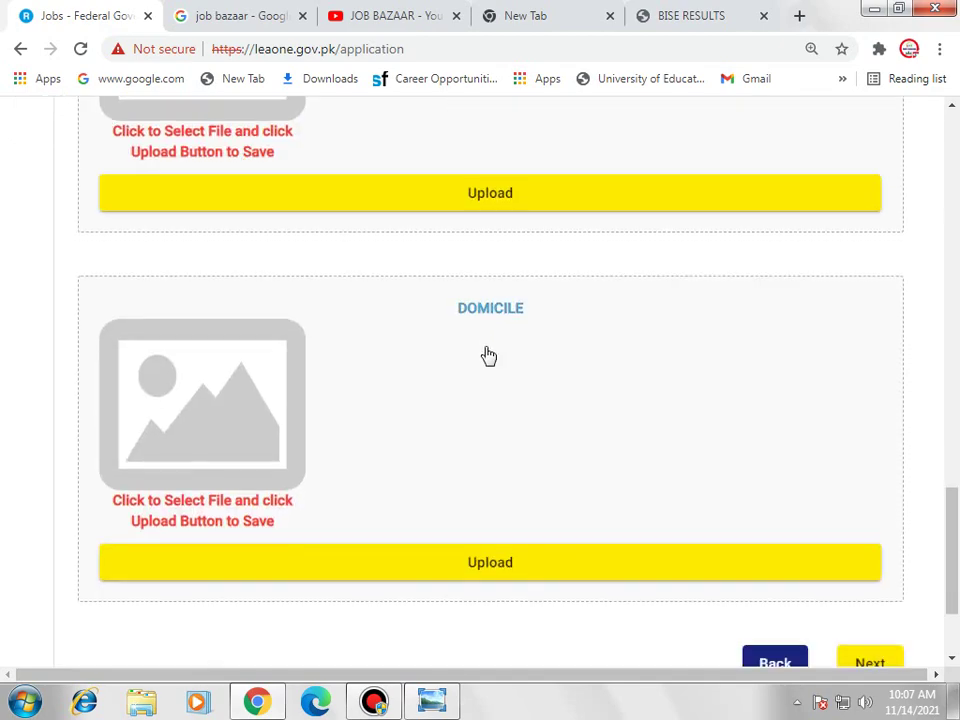
scroll(489, 356, "down", 2)
scroll(604, 390, "up", 1)
scroll(607, 392, "up", 11)
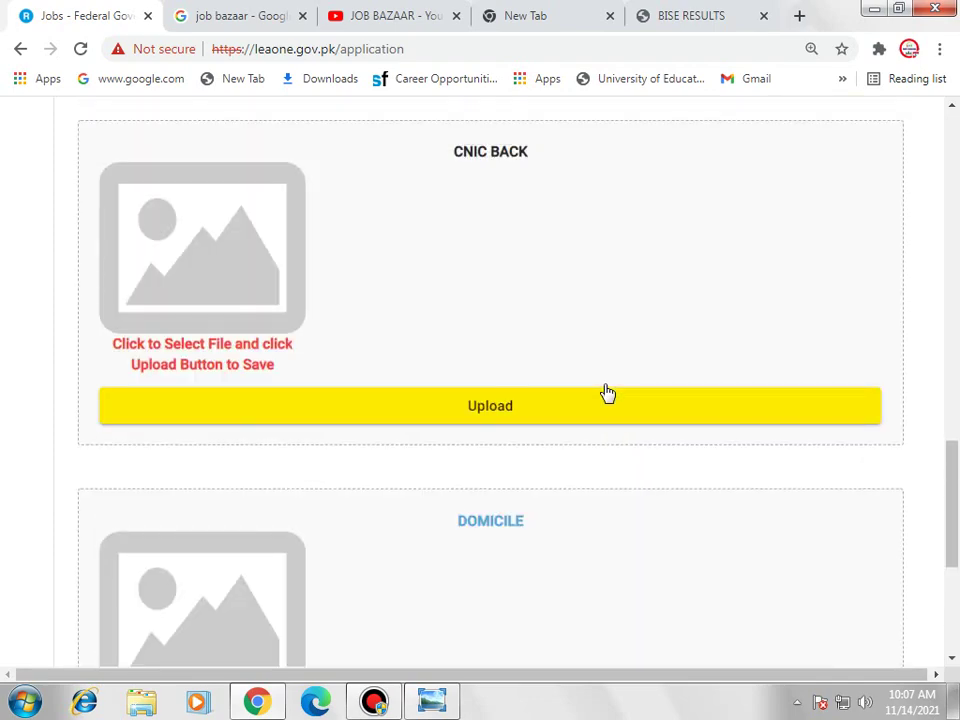
scroll(607, 392, "up", 2)
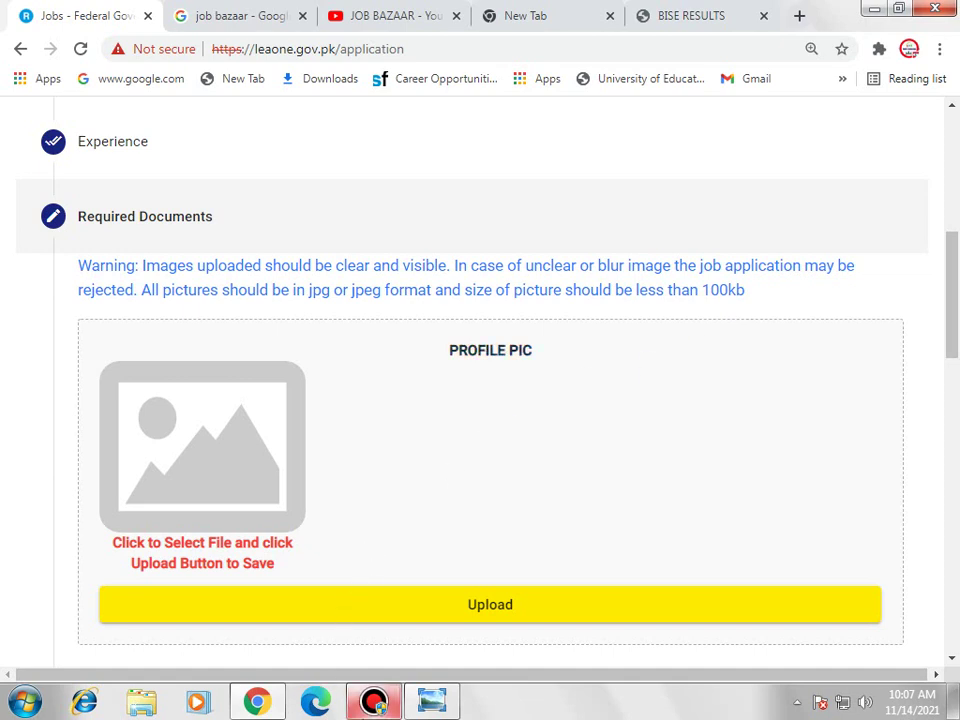
mouse_move(373, 700)
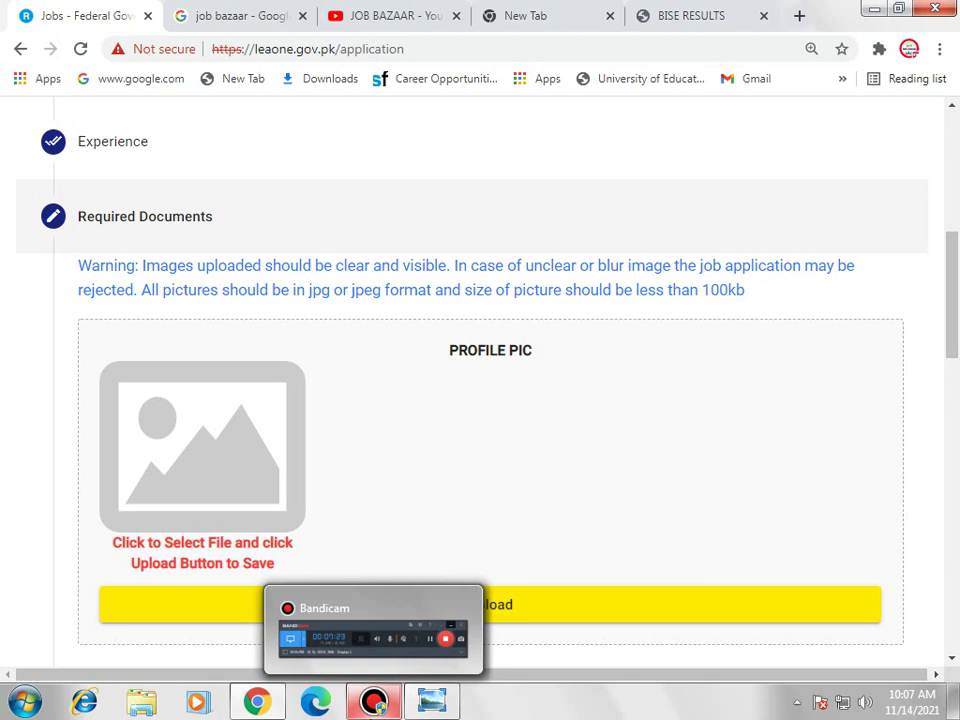
left_click(373, 700)
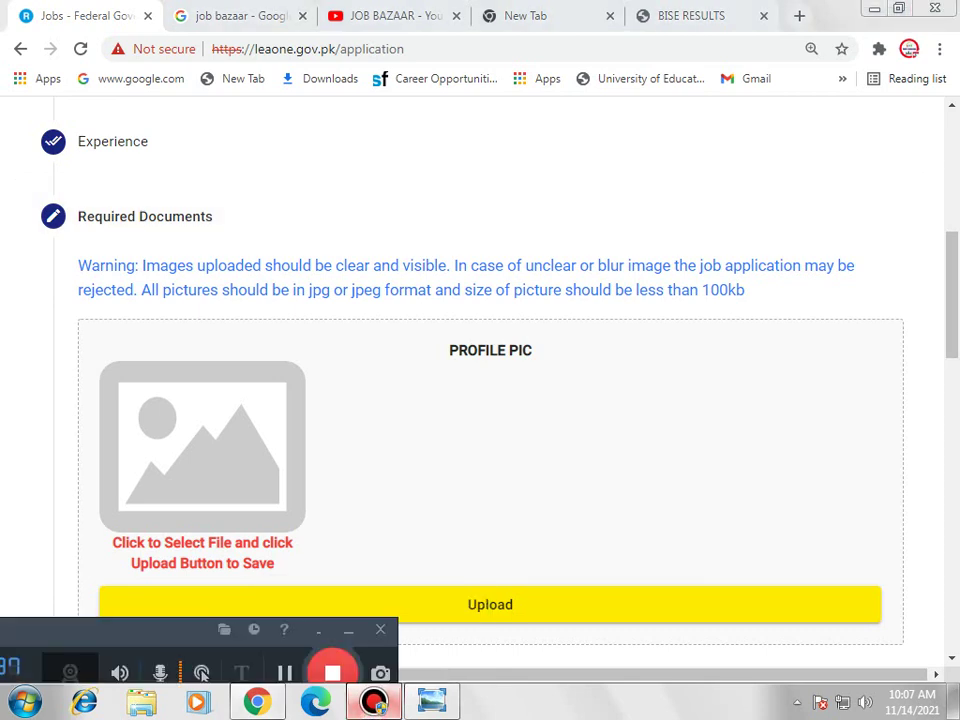
left_click(283, 675)
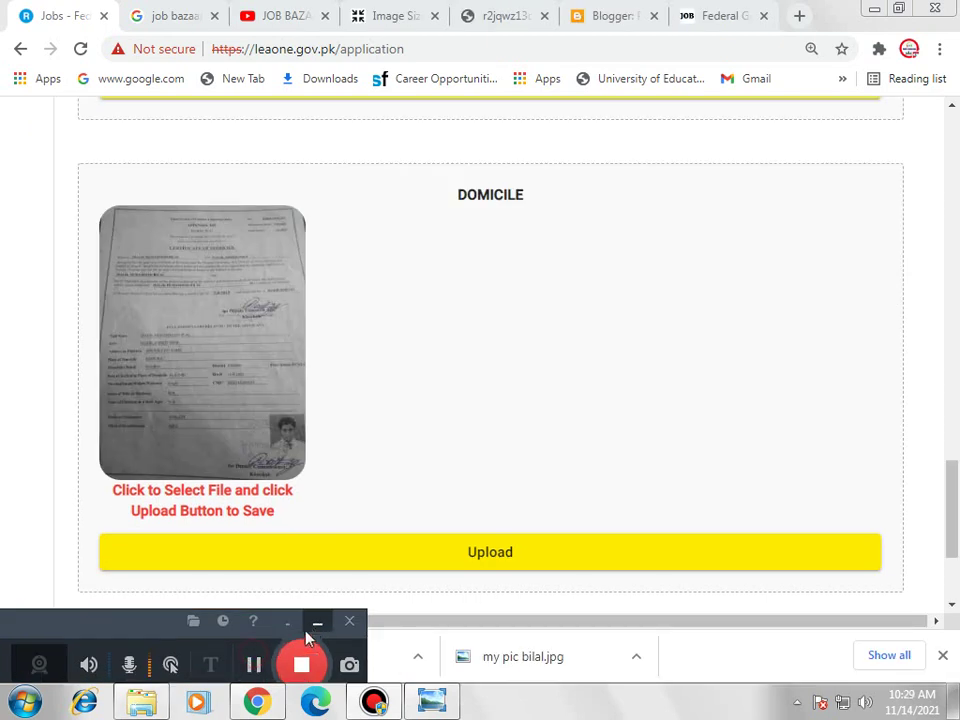
left_click(317, 624)
Keep the domicile certificate image already chosen in the Domicile section and upload it
left_click(270, 375)
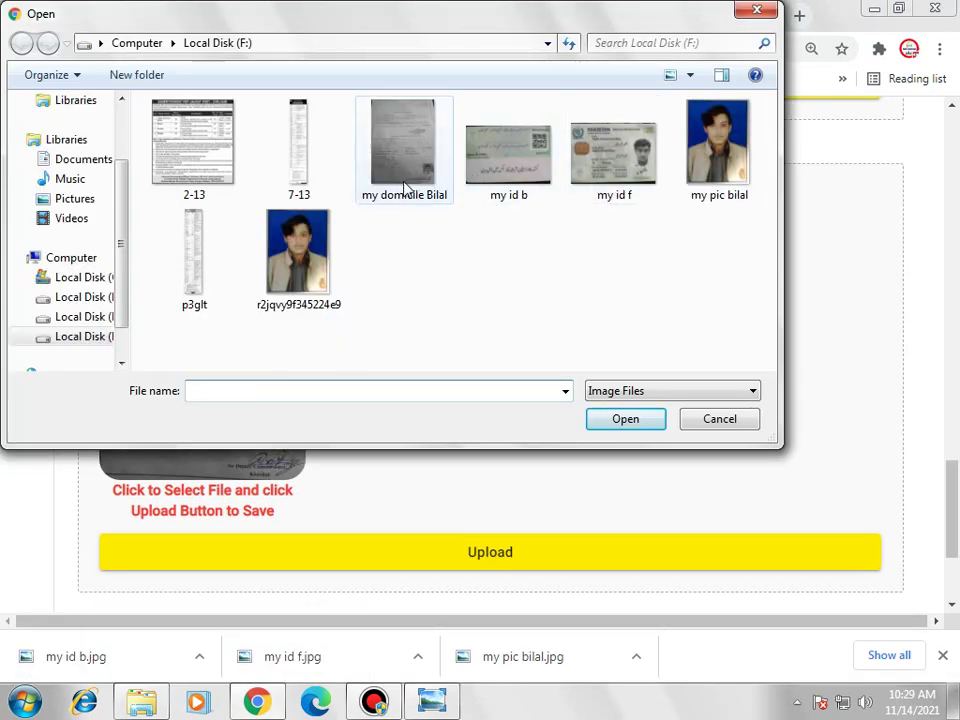
left_click(733, 420)
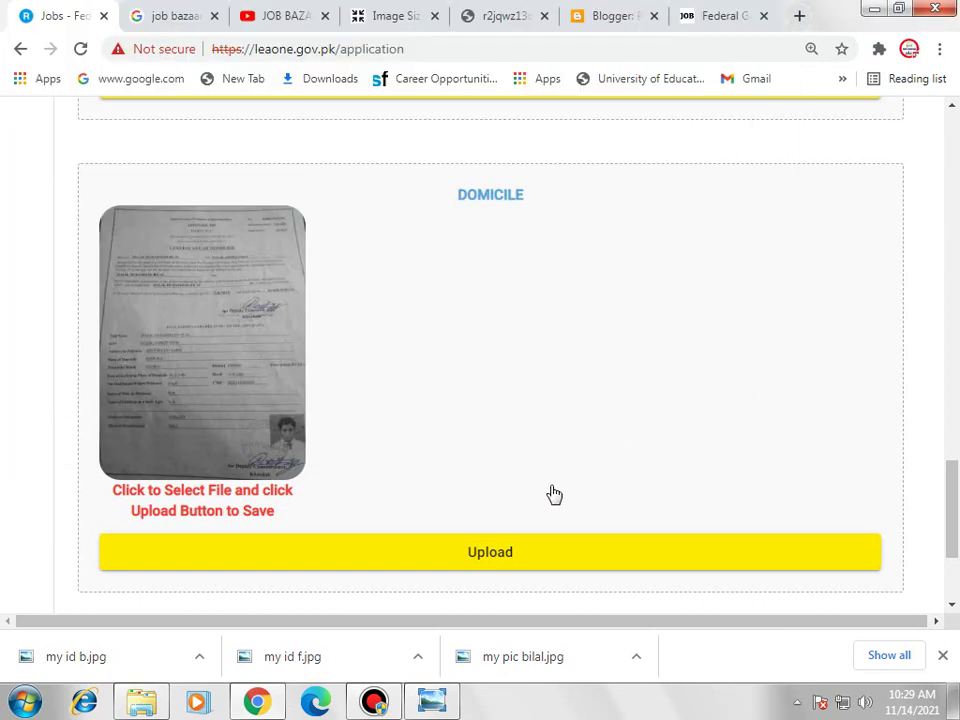
left_click(506, 551)
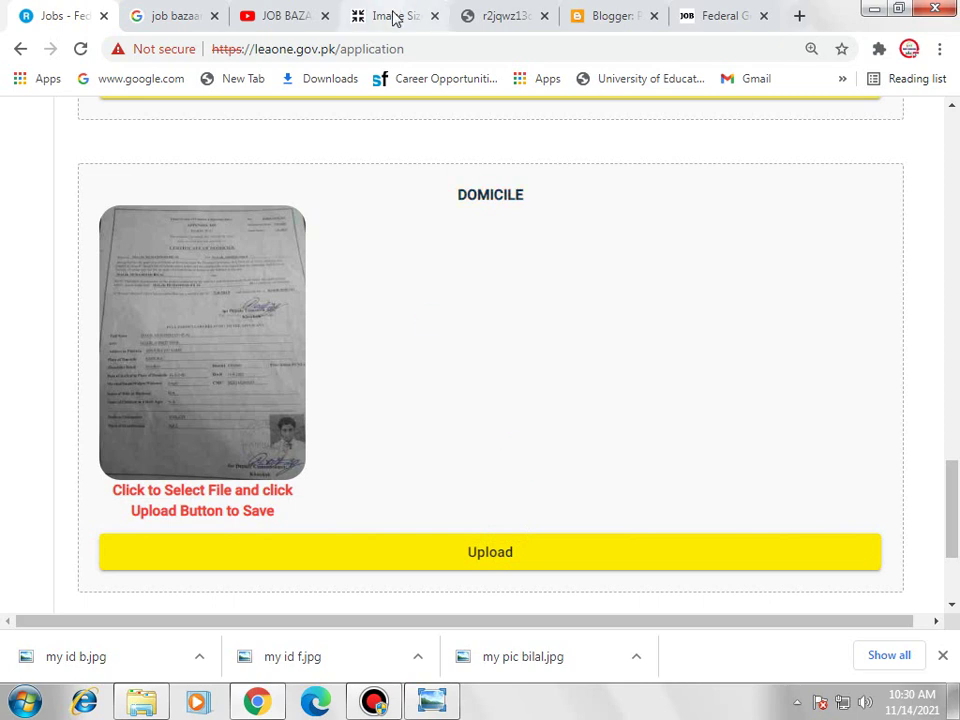
scroll(515, 425, "up", 1)
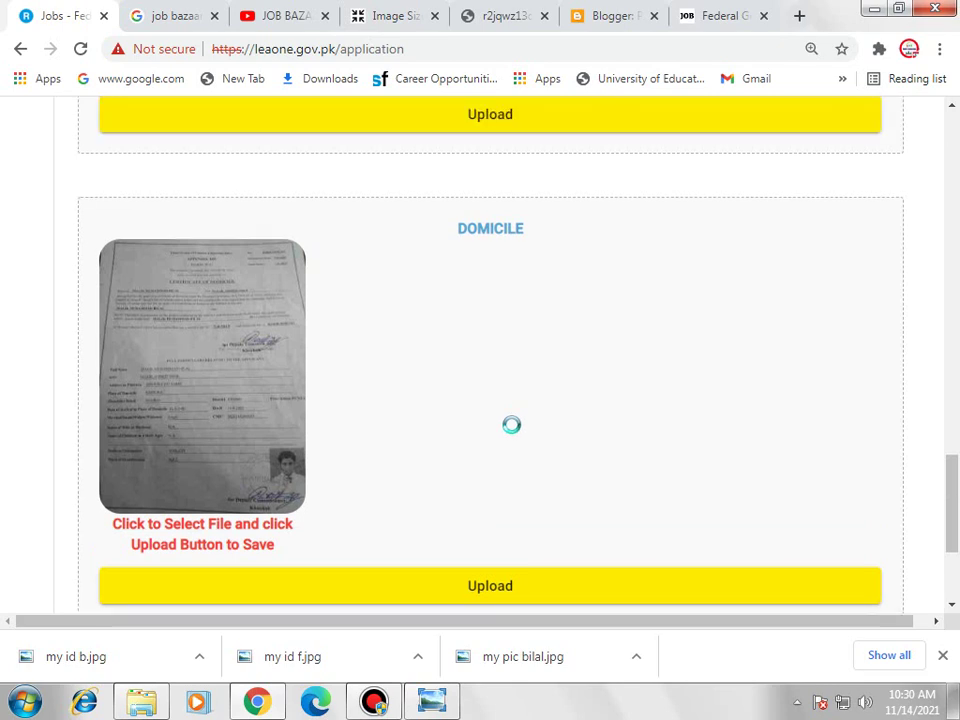
scroll(511, 424, "down", 1)
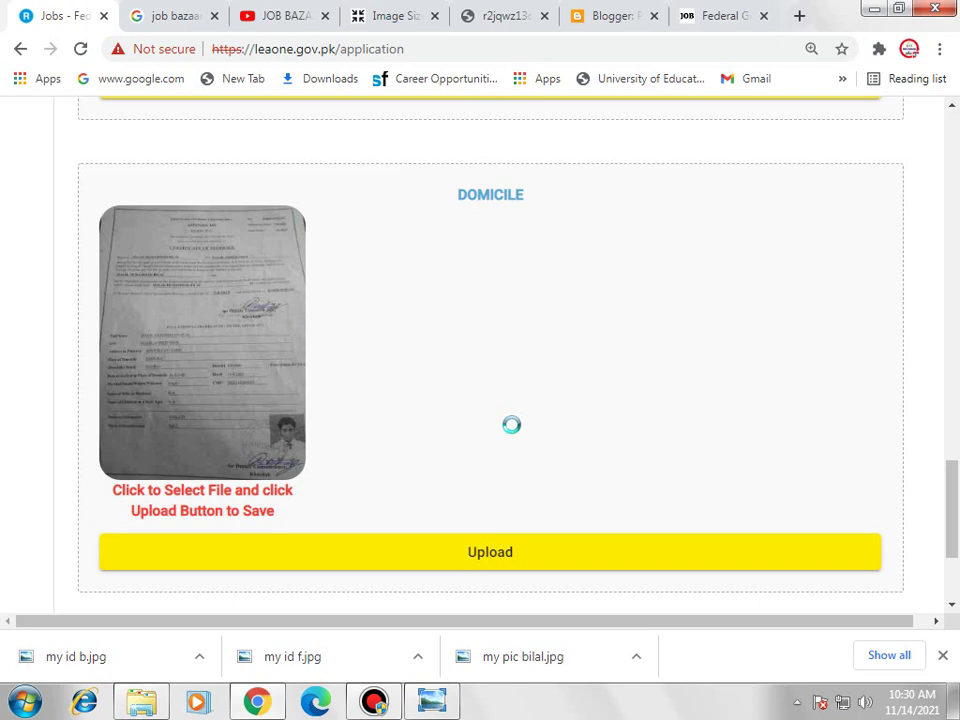
Locate the photo resizing link in the jobbazaar.info Federal Government Organization post and switch to the open image resizer page
left_click(712, 20)
scroll(339, 446, "down", 10)
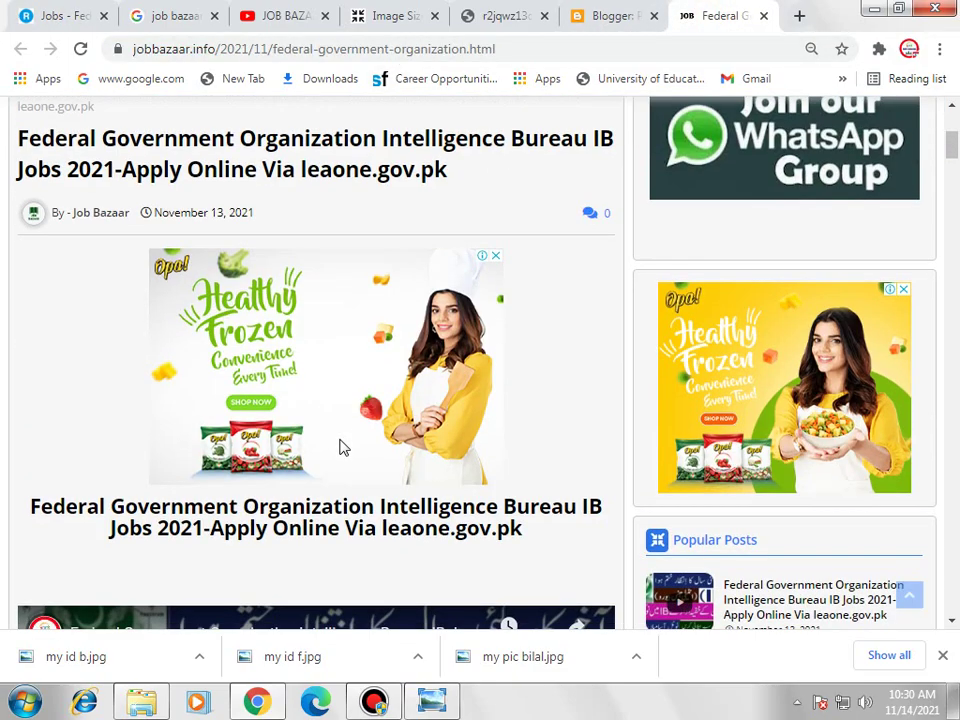
scroll(339, 446, "down", 10)
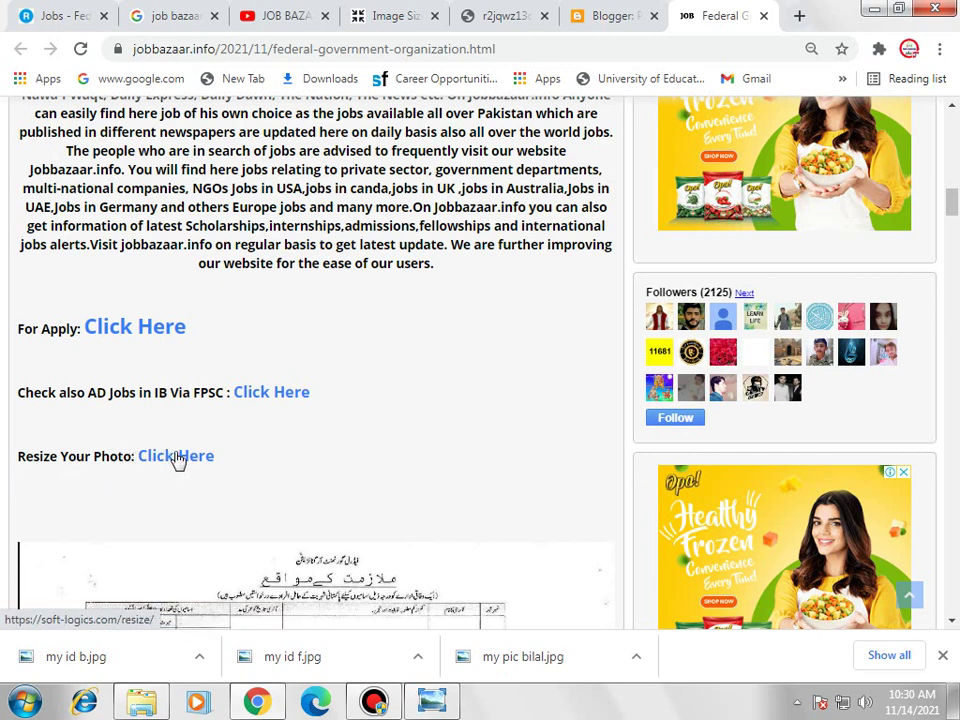
left_click(385, 15)
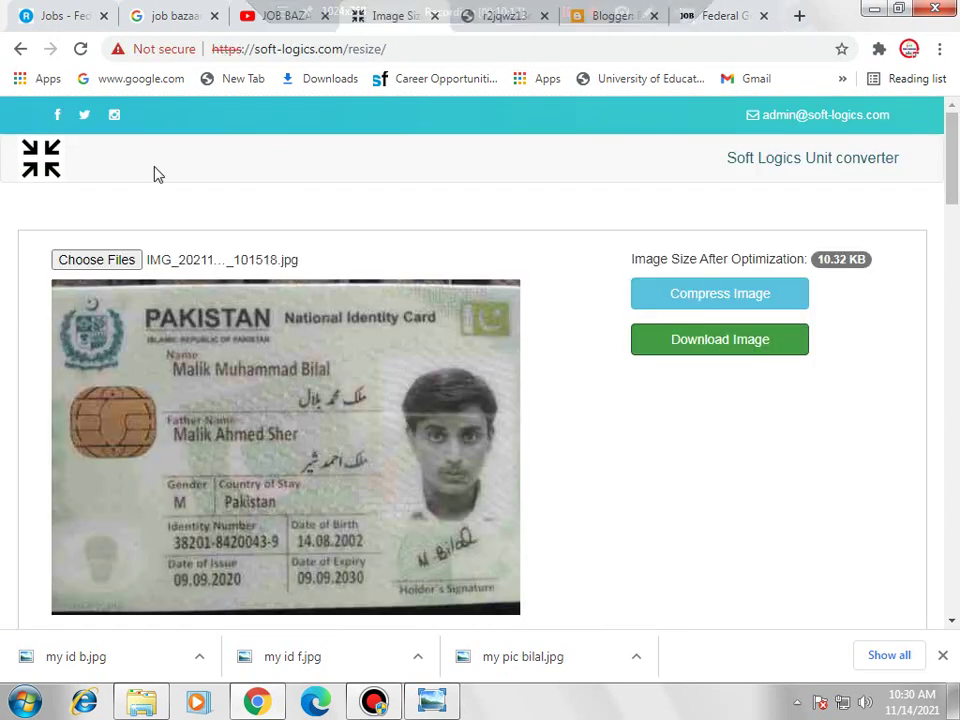
Reload the soft-logics.com resizer, load the image 2-13.jpg and compress it
left_click(81, 48)
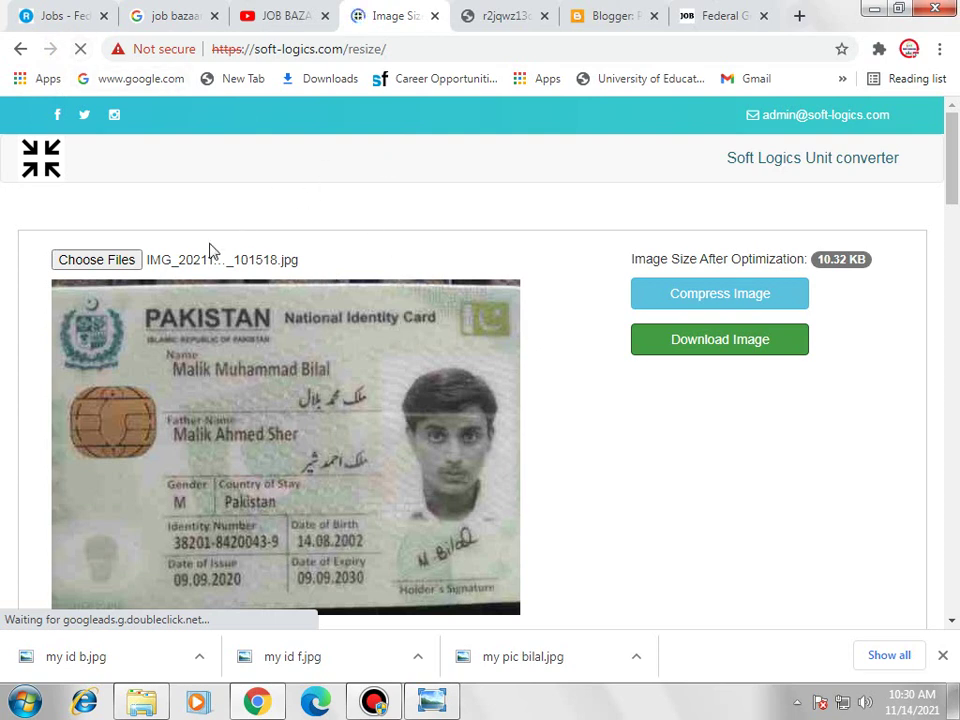
left_click(120, 266)
double_click(218, 136)
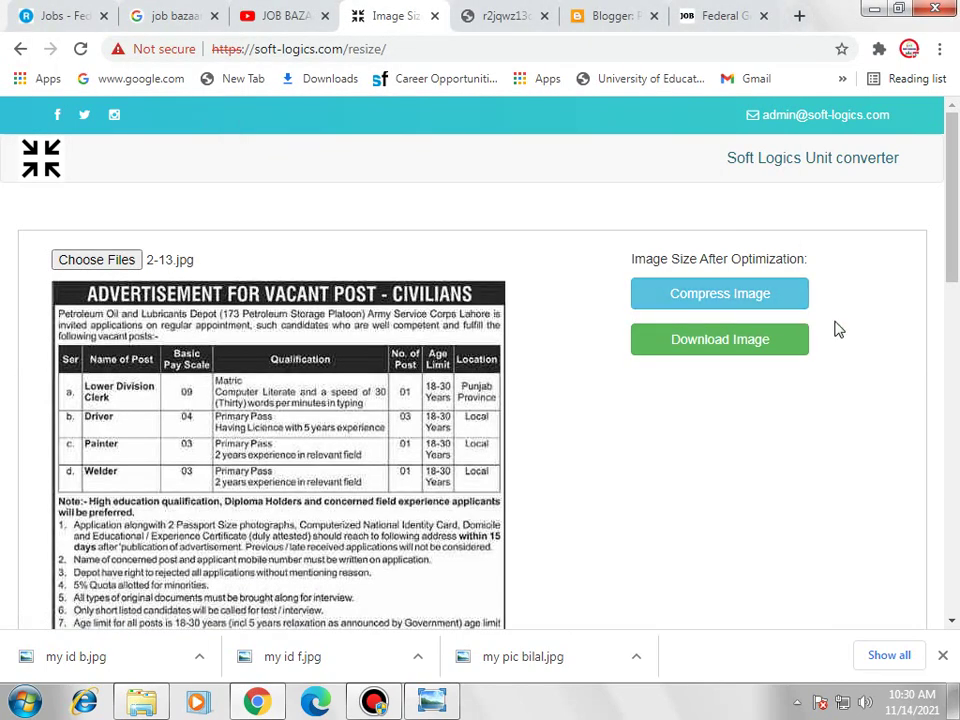
left_click(752, 303)
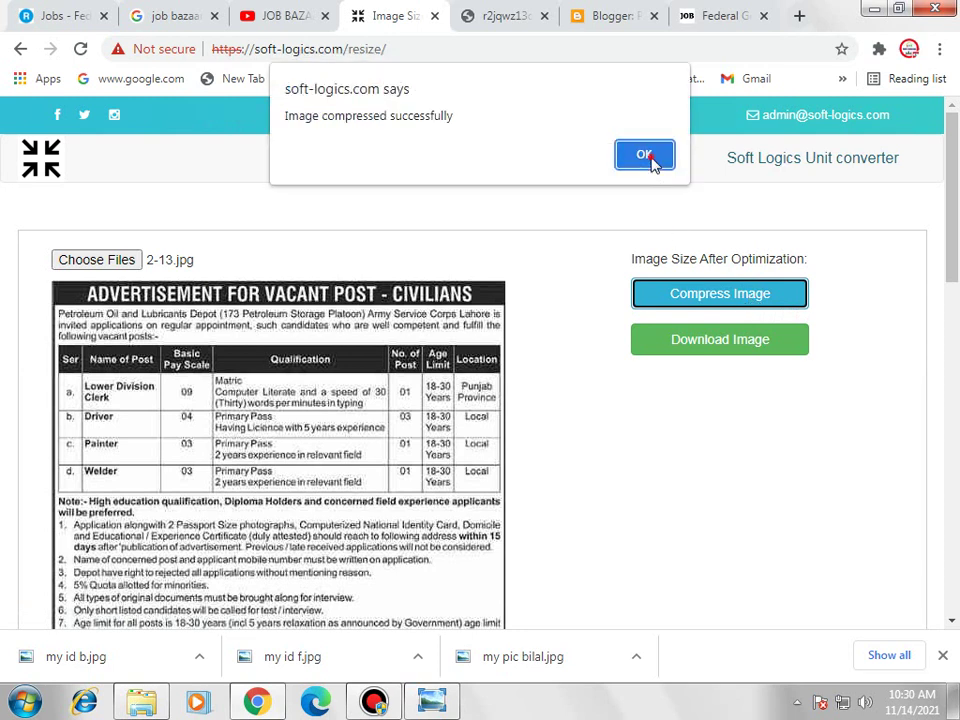
left_click(645, 157)
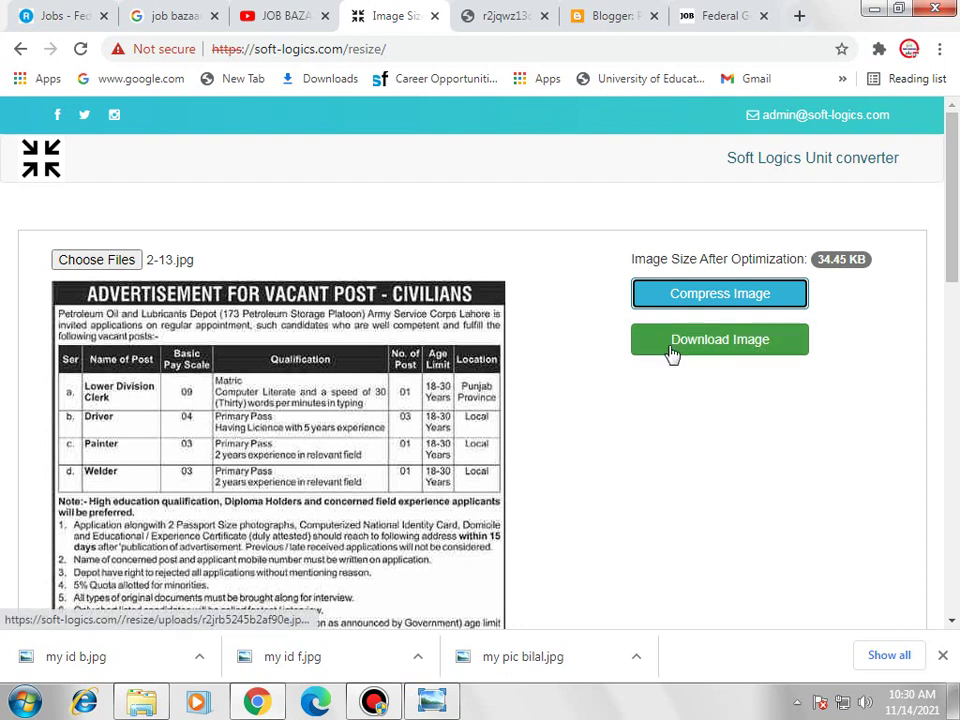
Return to the leaone.gov.pk application and upload the chosen CNIC Back image
left_click(22, 12)
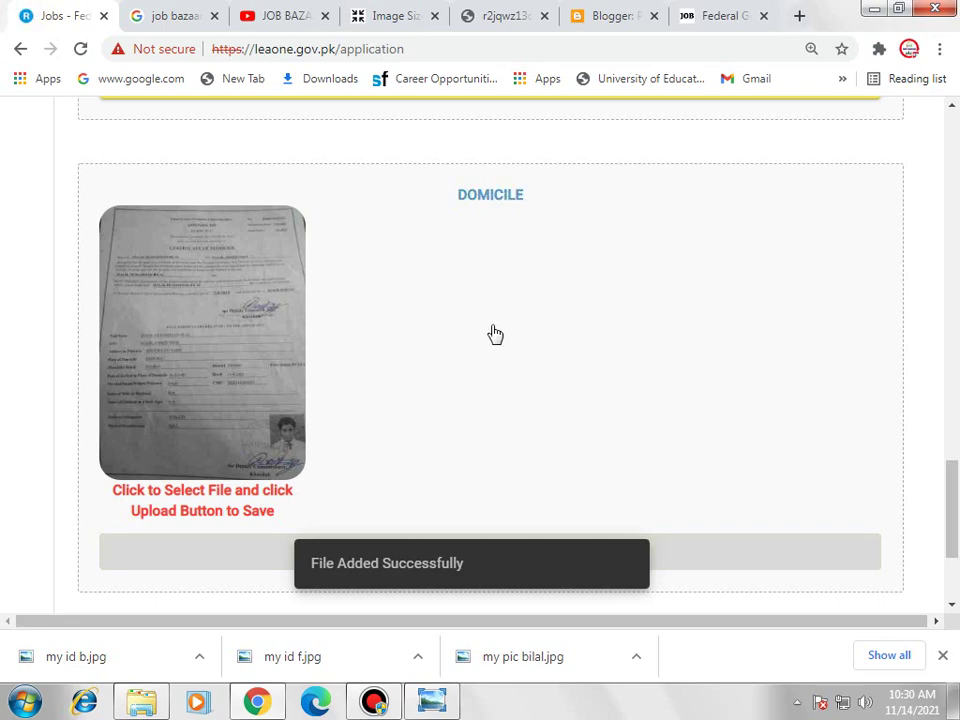
scroll(495, 333, "up", 2)
scroll(493, 332, "down", 4)
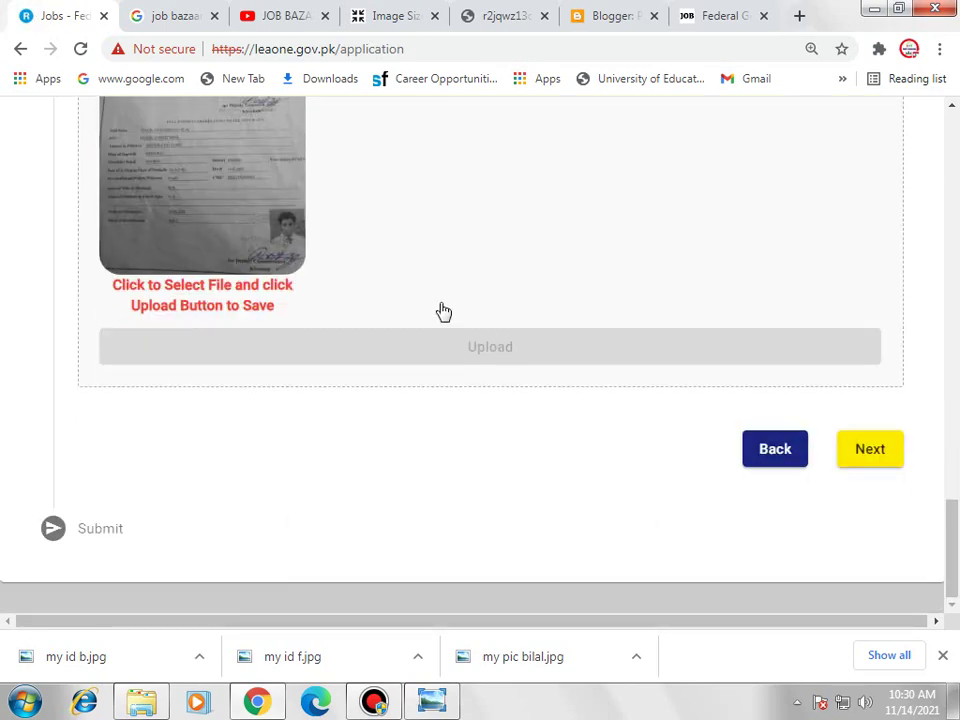
scroll(444, 312, "up", 5)
left_click(505, 342)
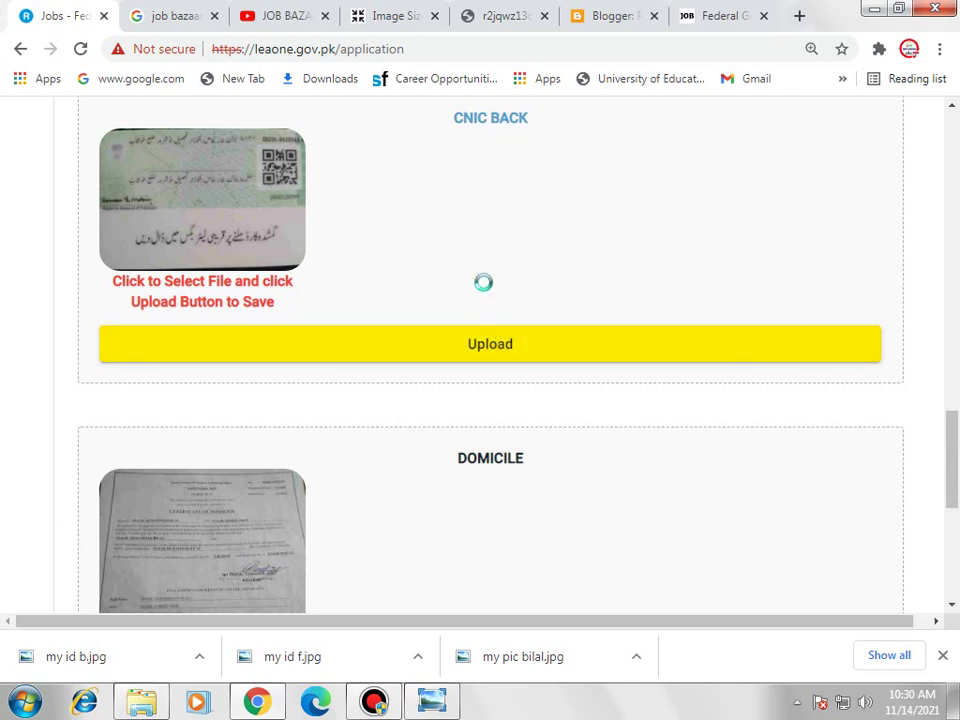
scroll(490, 400, "down", 4)
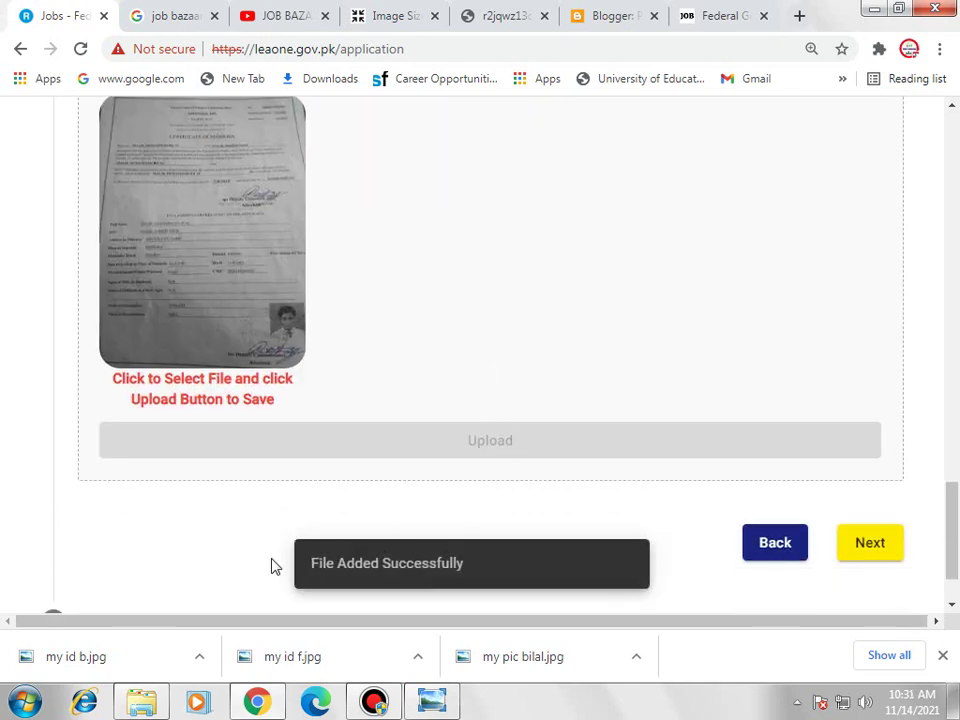
Upload the chosen CNIC Front image and the profile picture in Required Documents
scroll(519, 440, "up", 7)
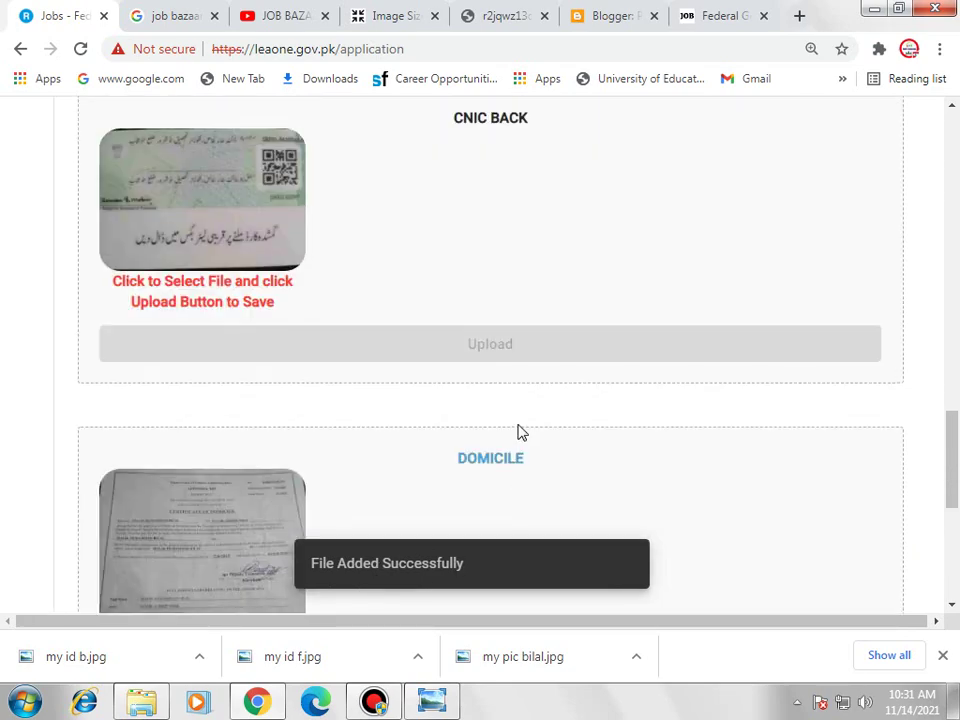
left_click(489, 376)
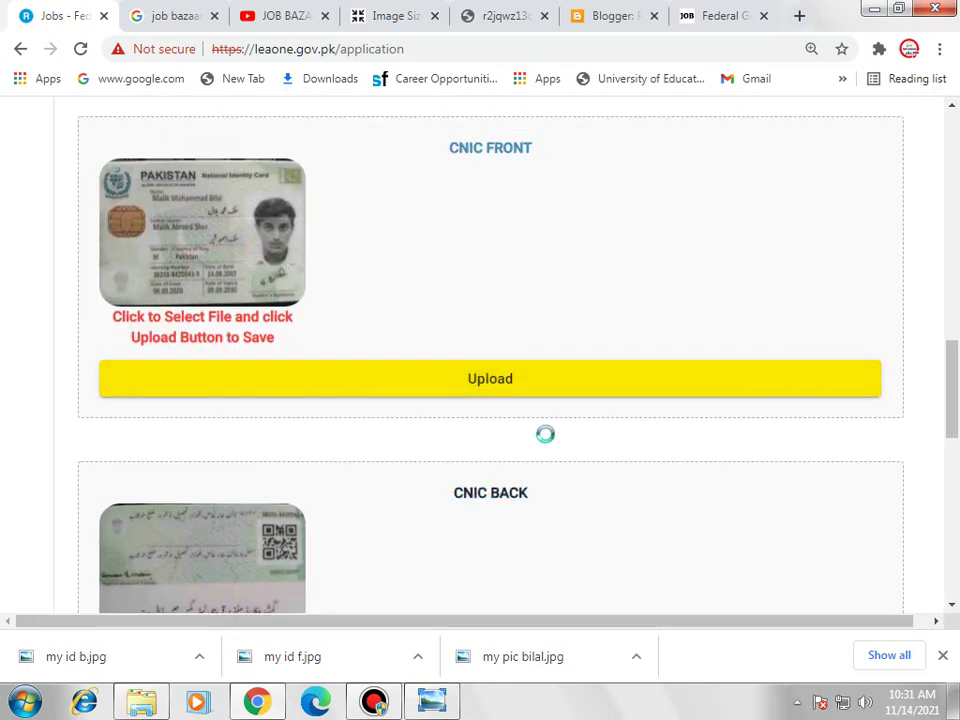
scroll(489, 376, "down", 2)
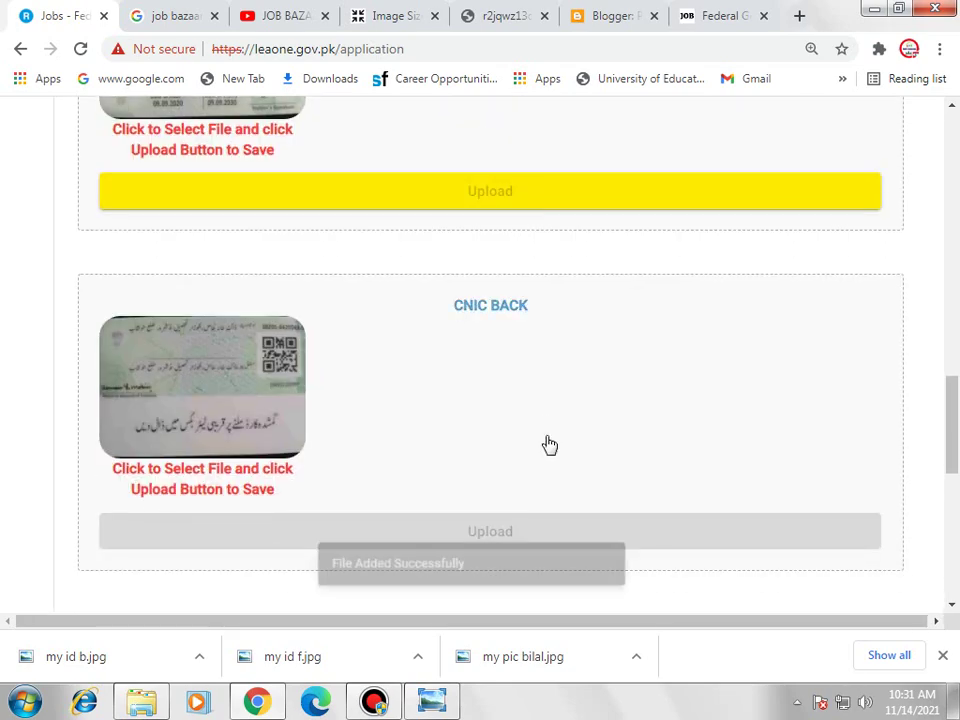
scroll(550, 440, "up", 4)
left_click(489, 219)
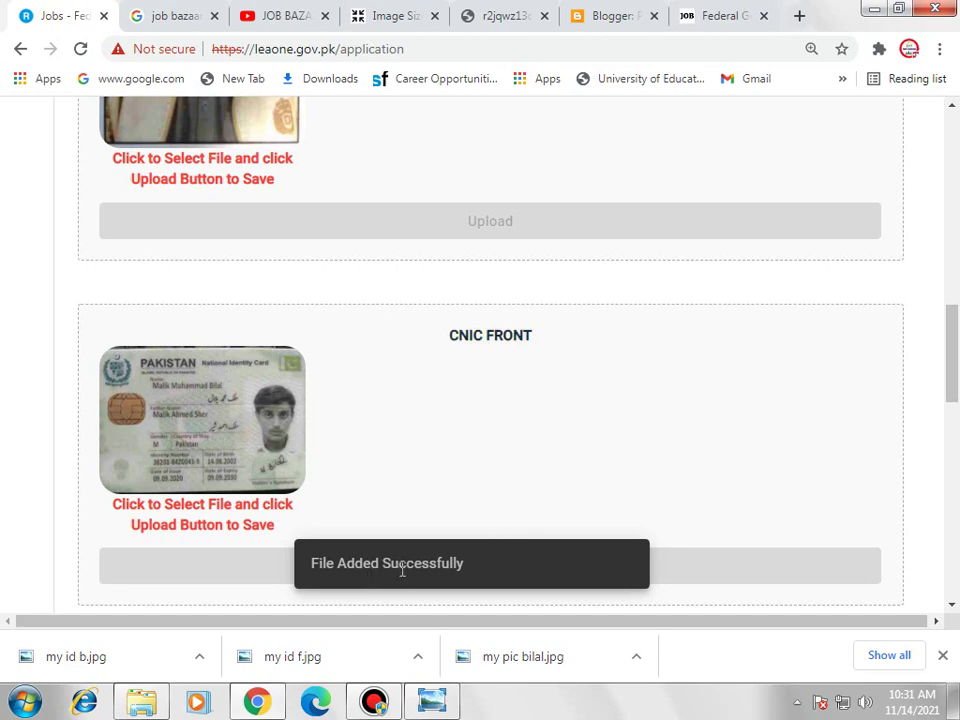
scroll(606, 452, "up", 3)
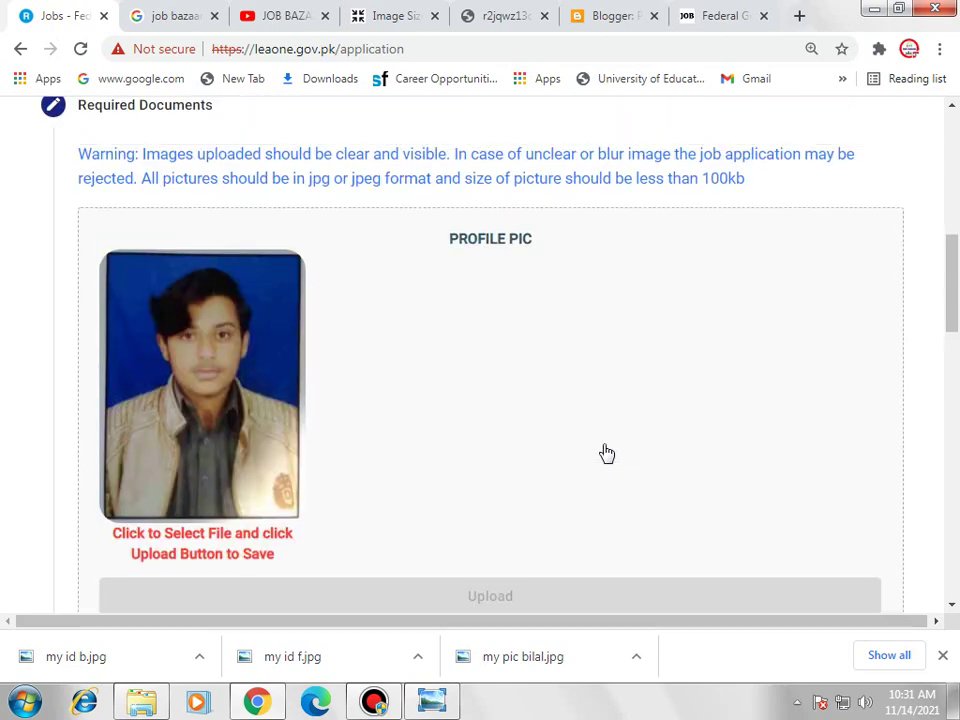
Proceed from Required Documents to the Submit section and its Age Relaxation Claim
scroll(606, 453, "down", 5)
scroll(606, 452, "down", 8)
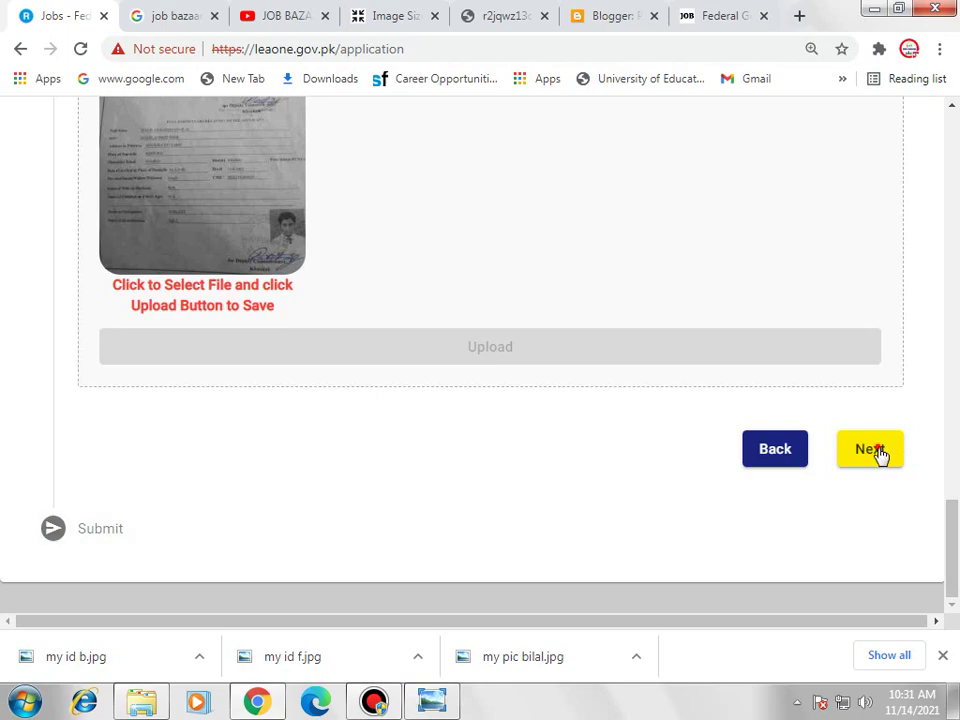
left_click(870, 450)
scroll(735, 446, "up", 10)
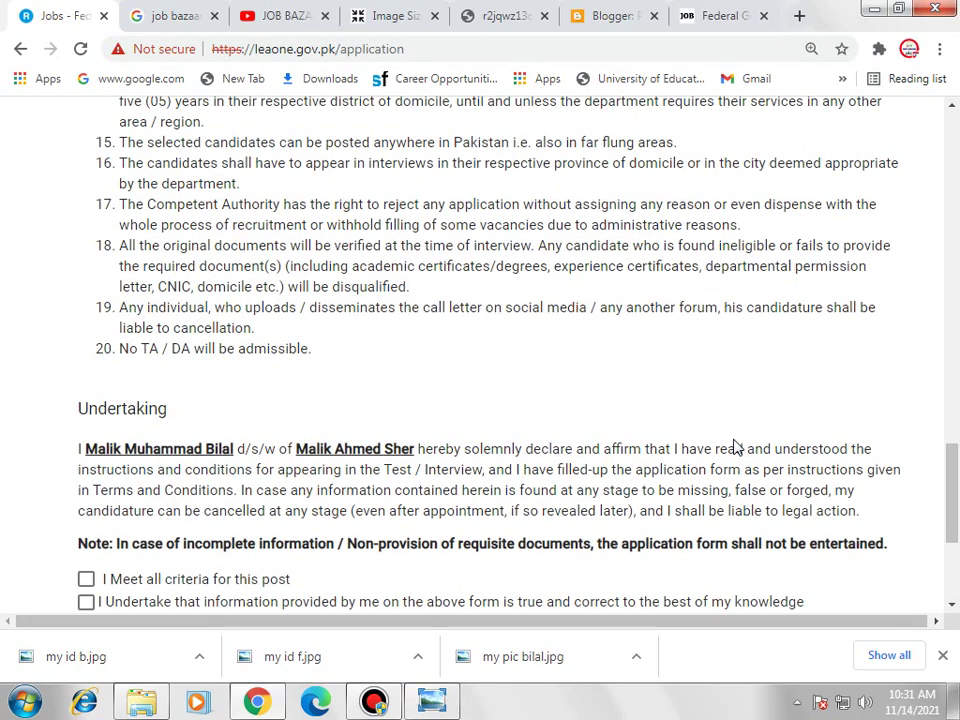
scroll(735, 446, "up", 5)
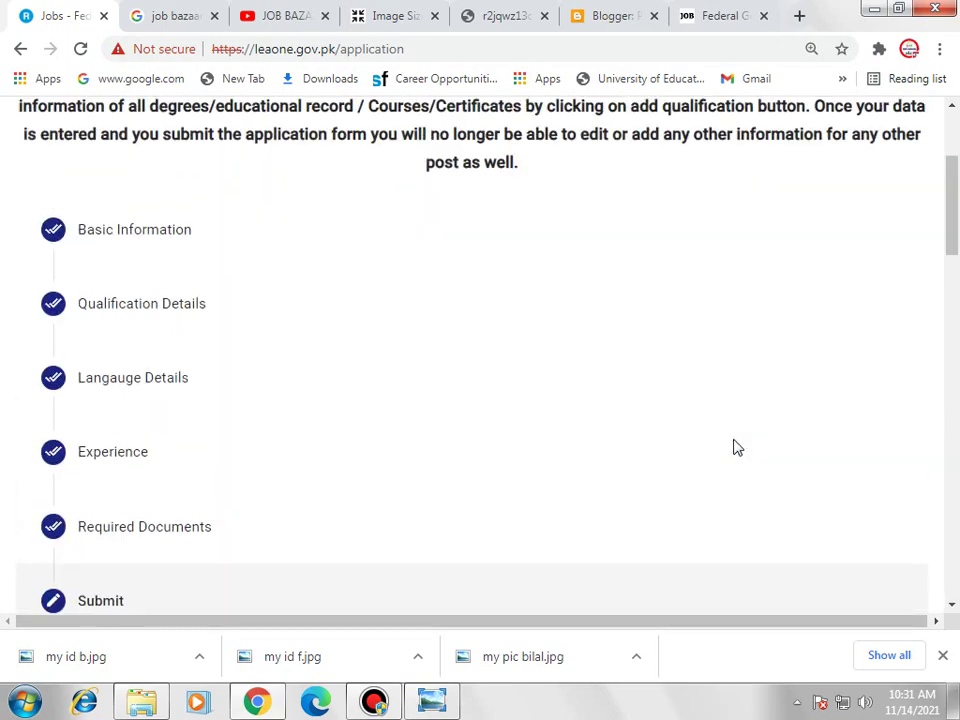
scroll(733, 446, "down", 3)
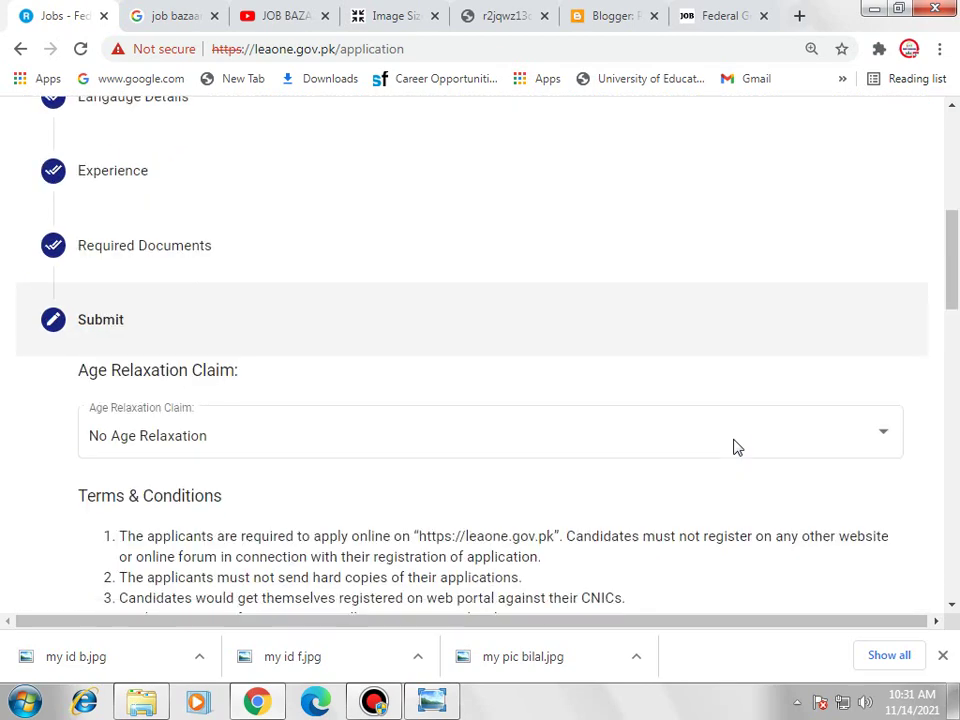
Review the available Age Relaxation Claim options and keep No Age Relaxation
left_click(416, 444)
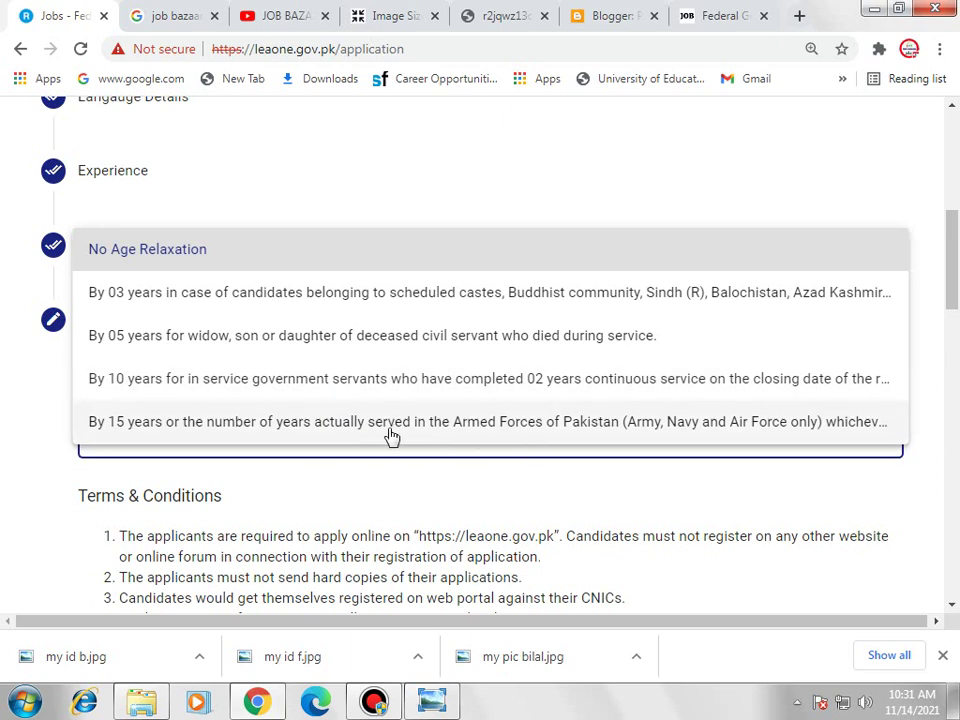
scroll(199, 386, "down", 2)
scroll(199, 386, "up", 2)
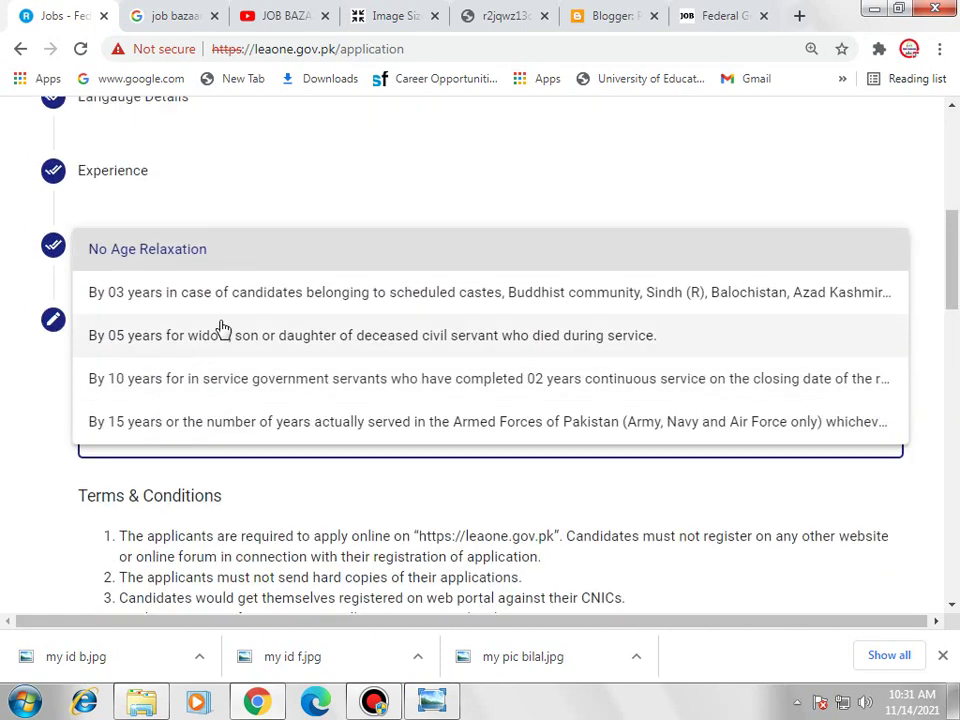
left_click(4, 482)
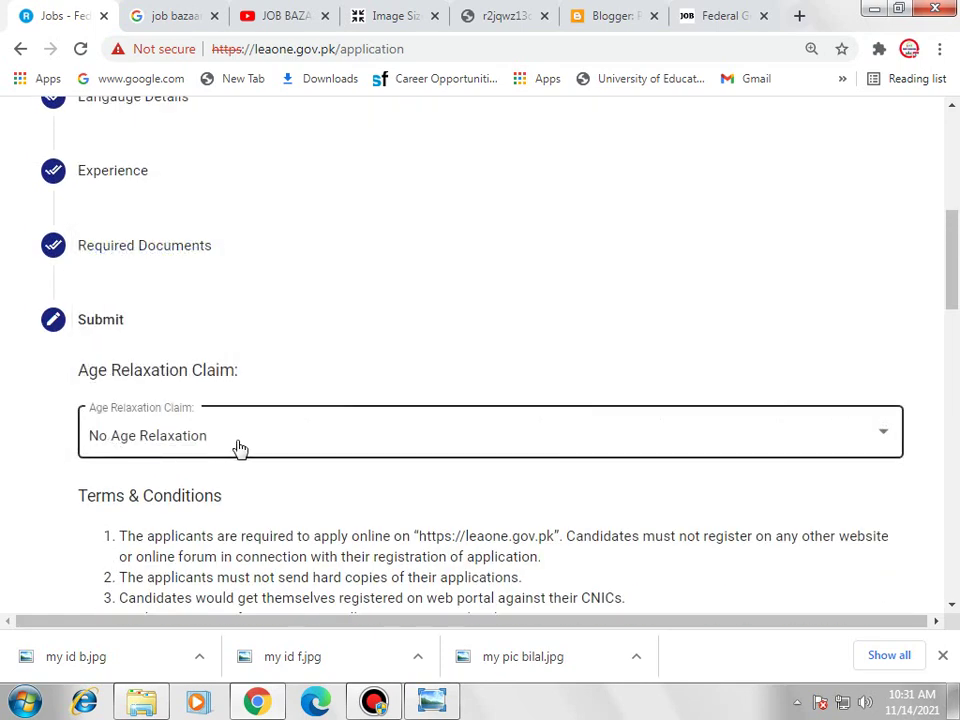
Read through the Terms & Conditions and Undertaking, and accept both declarations on meeting the criteria and providing true information
scroll(270, 445, "down", 3)
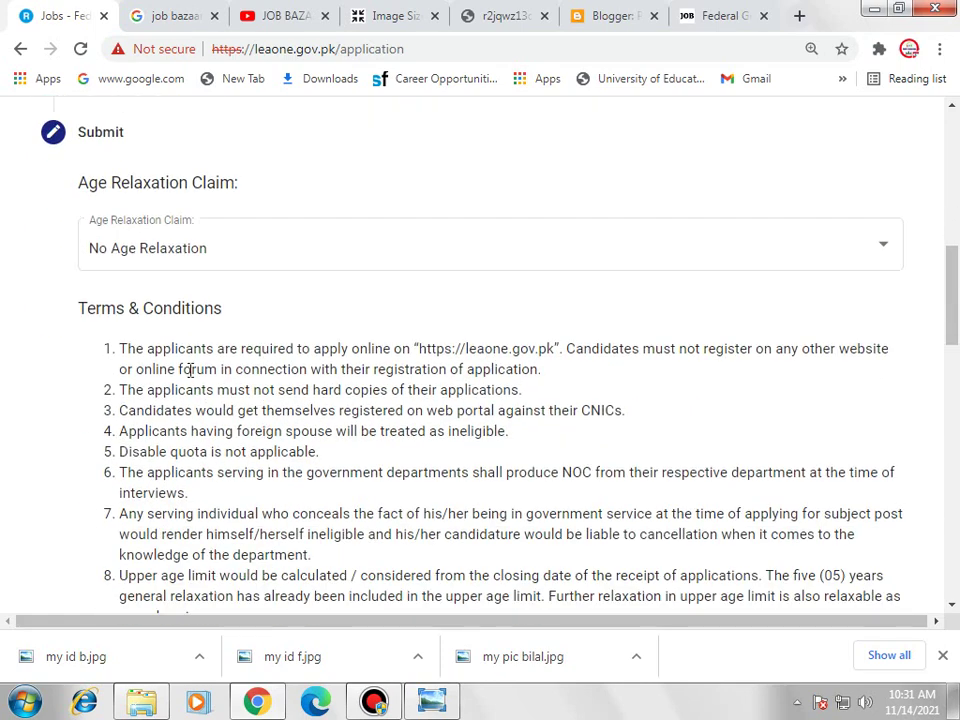
scroll(439, 377, "down", 3)
scroll(266, 340, "down", 2)
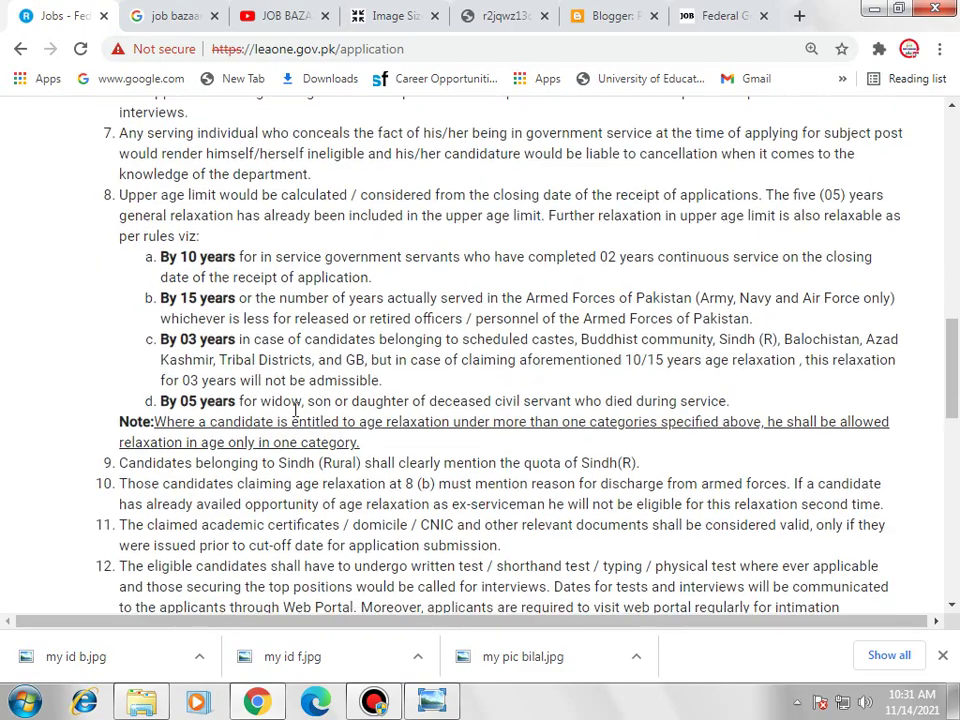
scroll(298, 414, "down", 3)
scroll(320, 350, "down", 5)
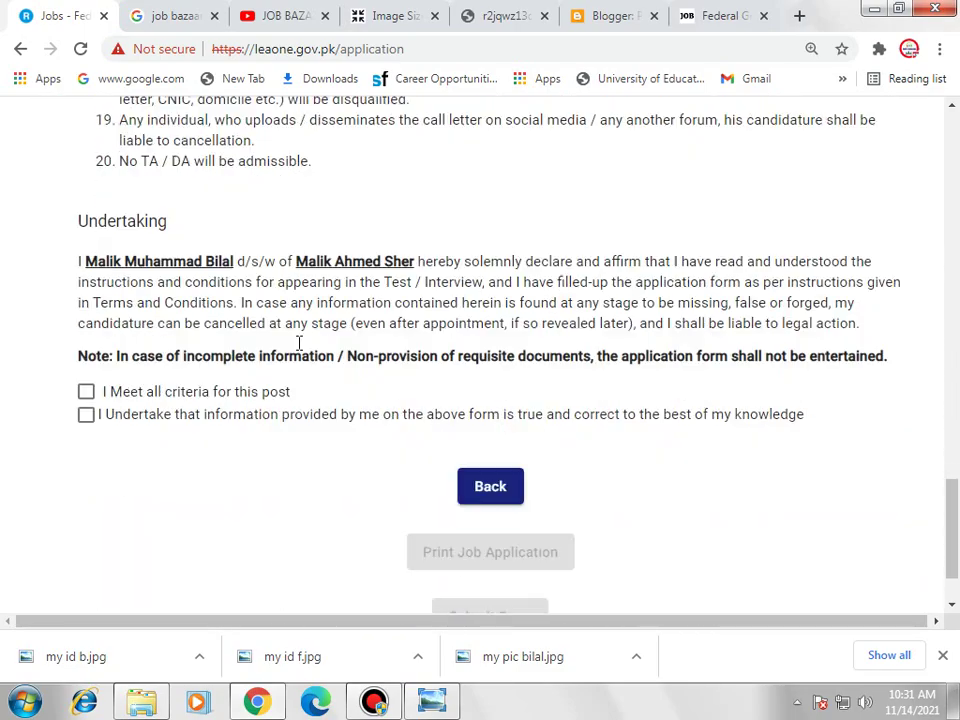
scroll(229, 304, "up", 2)
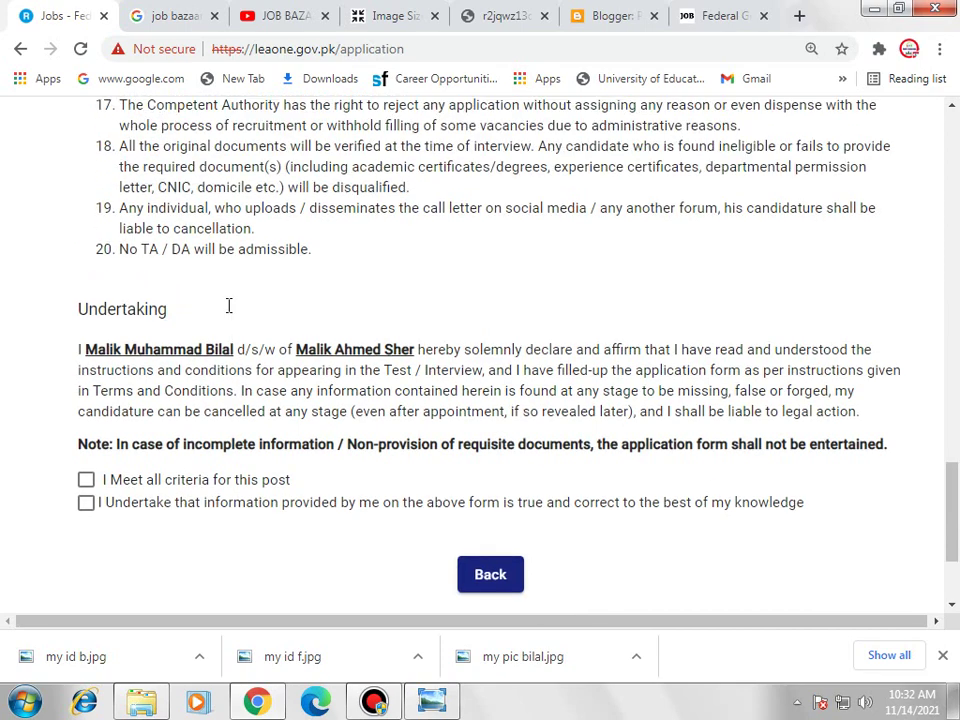
scroll(229, 310, "down", 3)
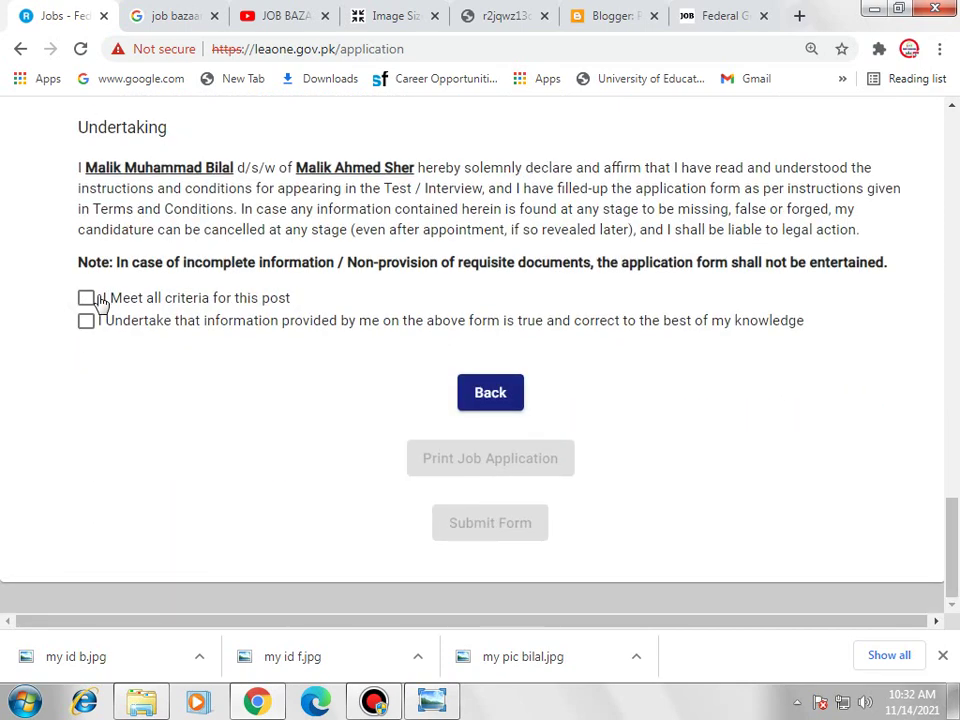
left_click(86, 298)
left_click(87, 326)
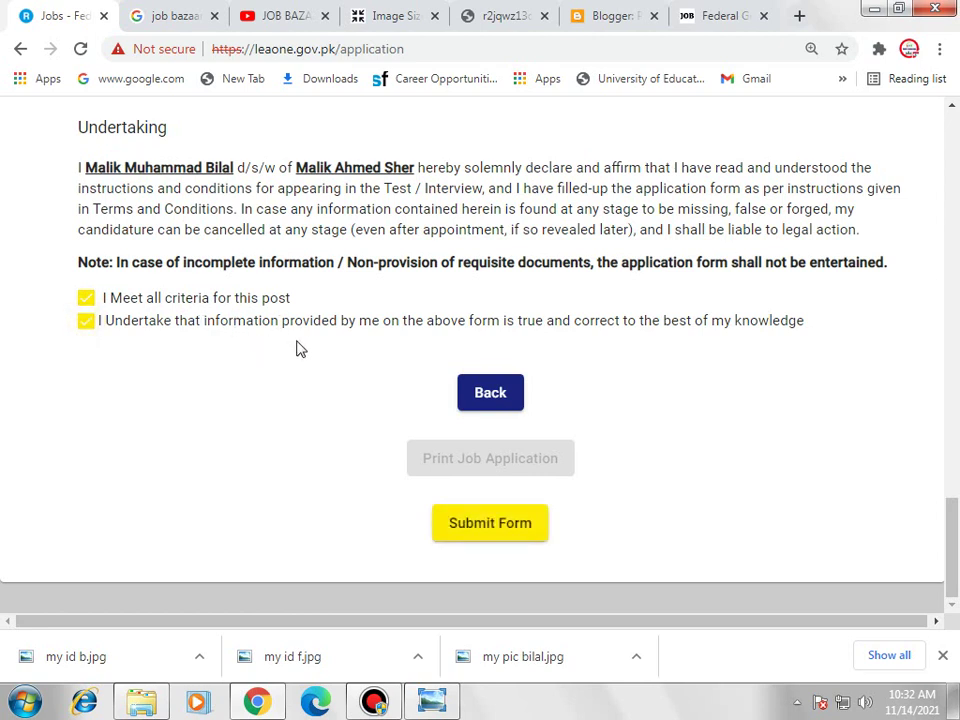
Submit the GD (BS-07) form, passing the reCAPTCHA check and reviewing the submission preview before confirming
left_click(475, 524)
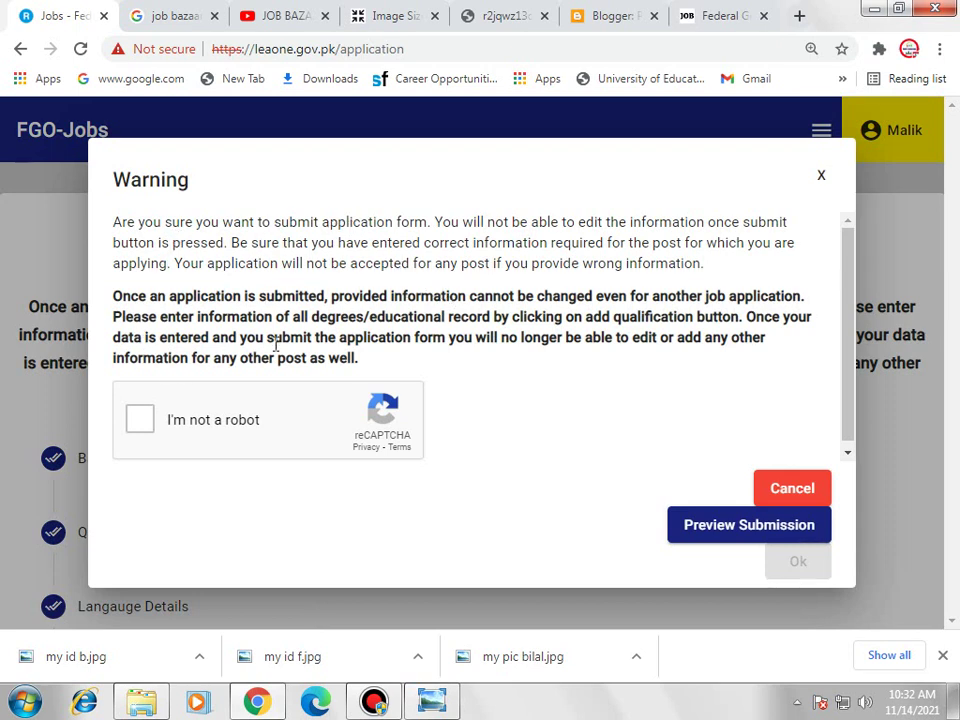
left_click(138, 420)
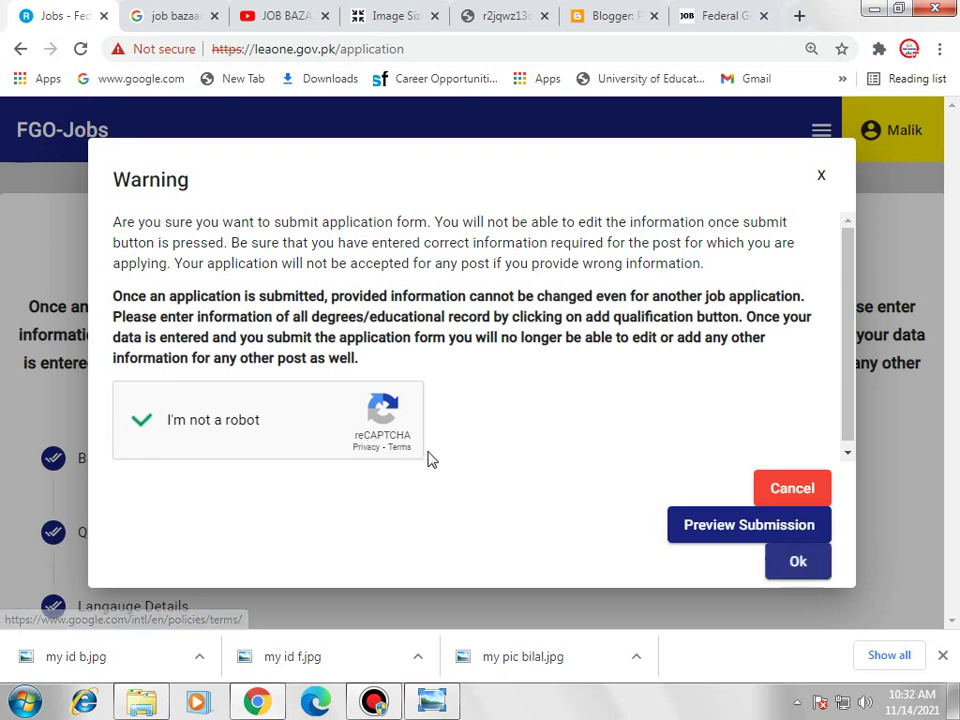
left_click(759, 539)
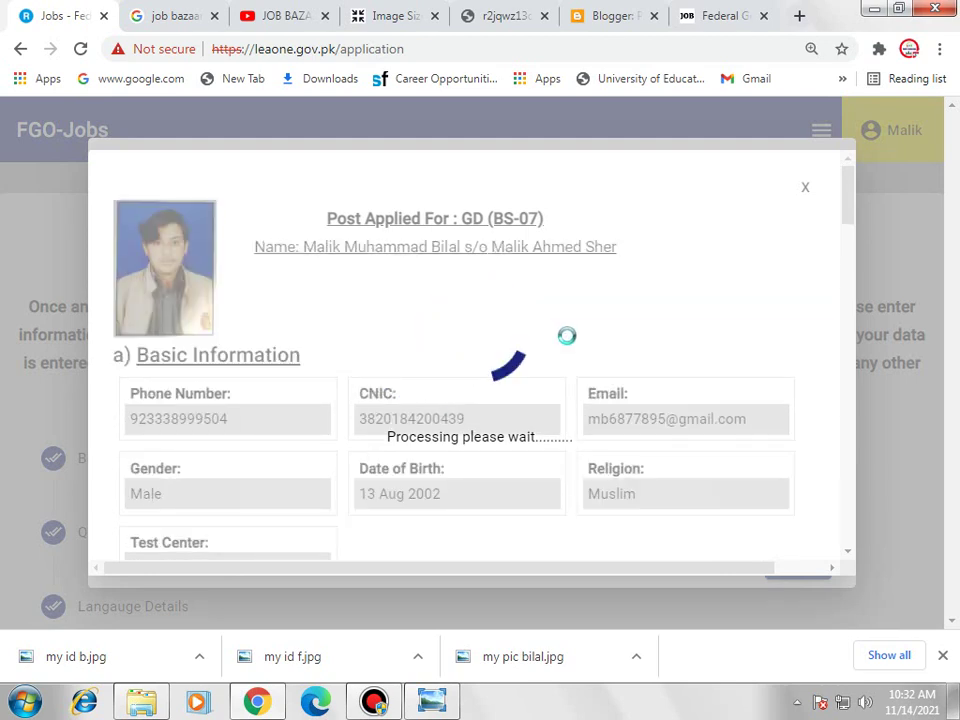
scroll(570, 345, "down", 12)
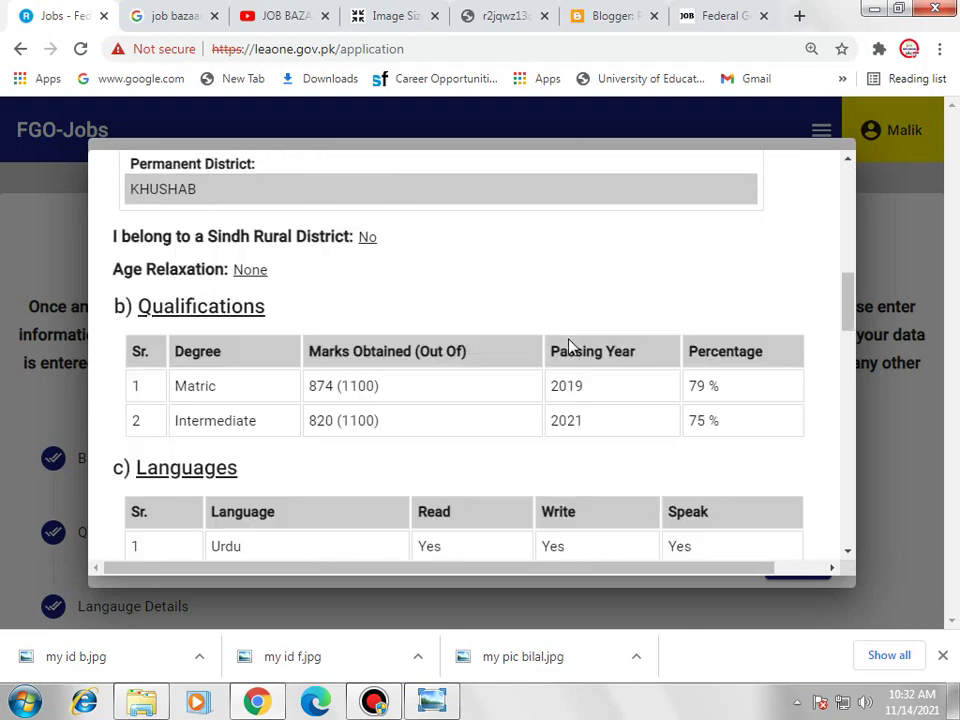
scroll(570, 345, "down", 10)
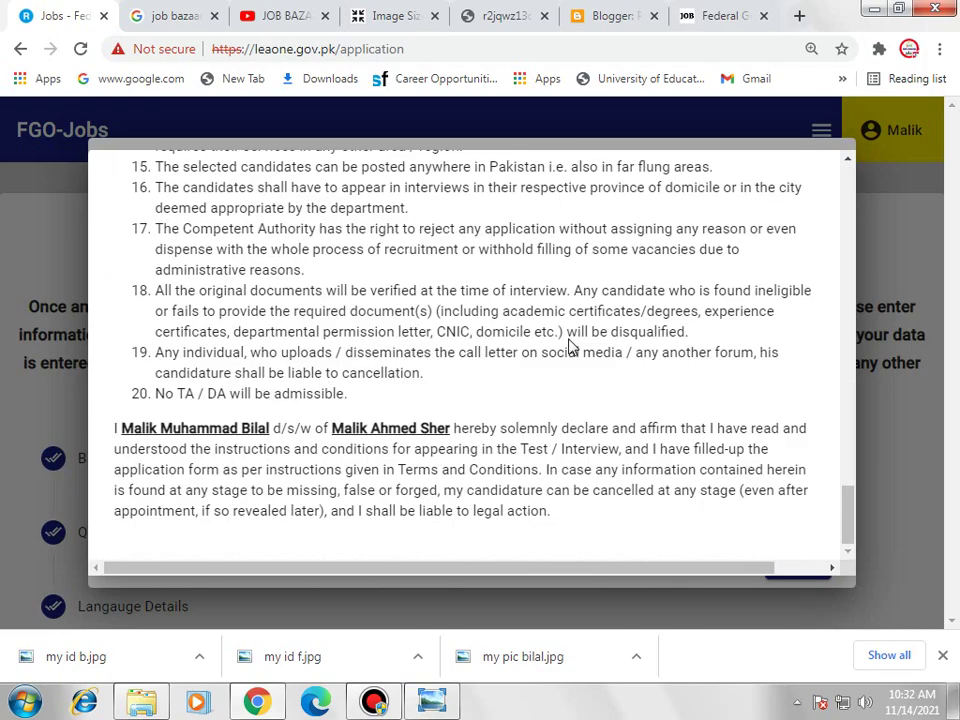
scroll(570, 345, "up", 20)
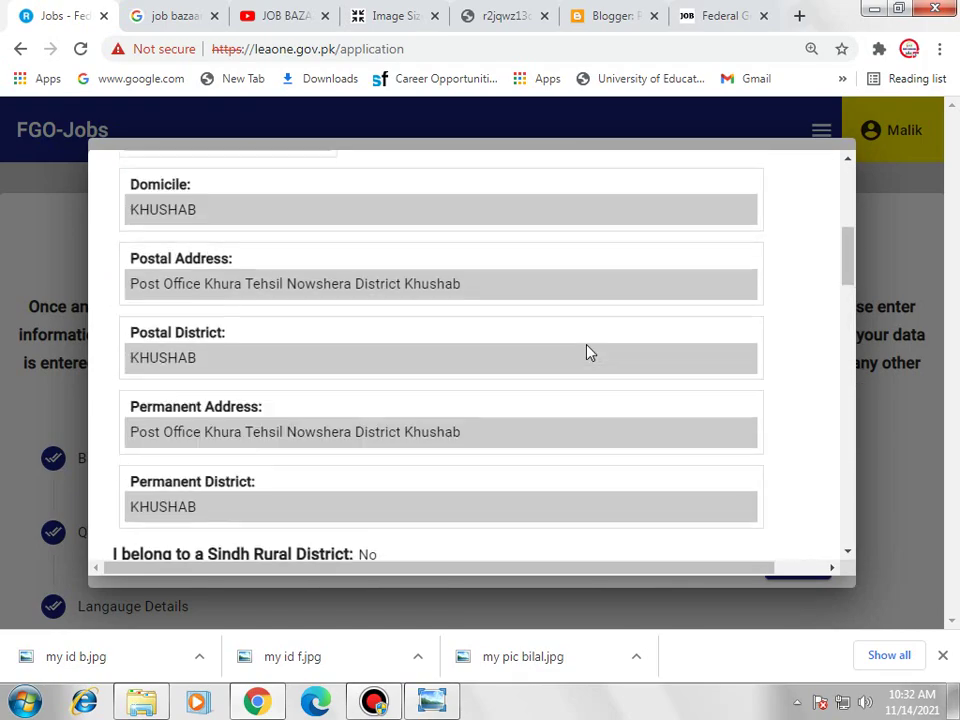
left_click(805, 190)
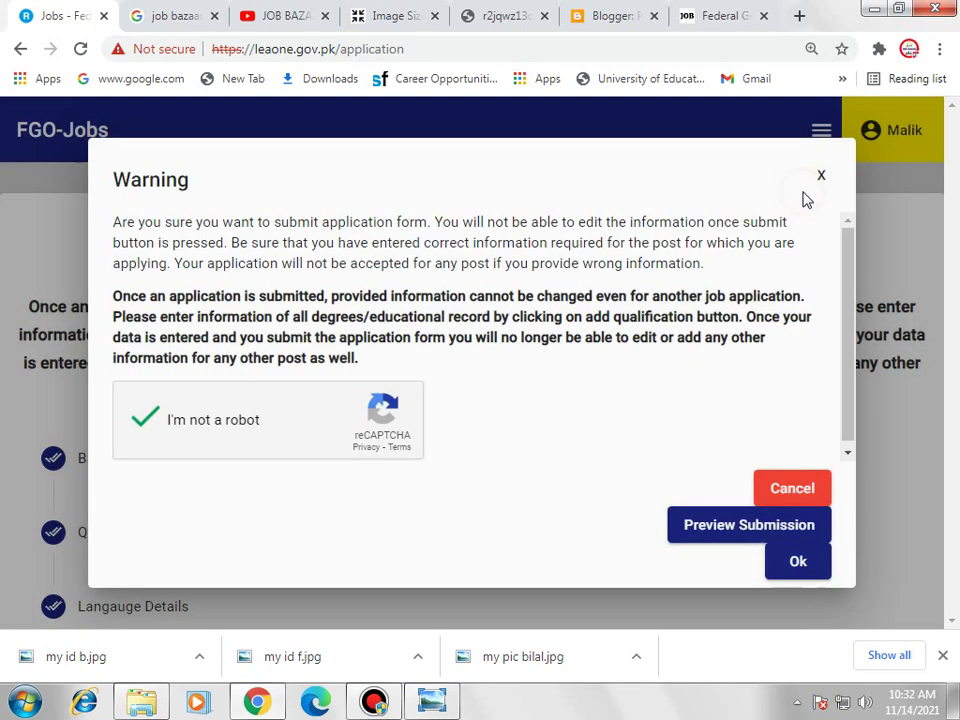
left_click(783, 566)
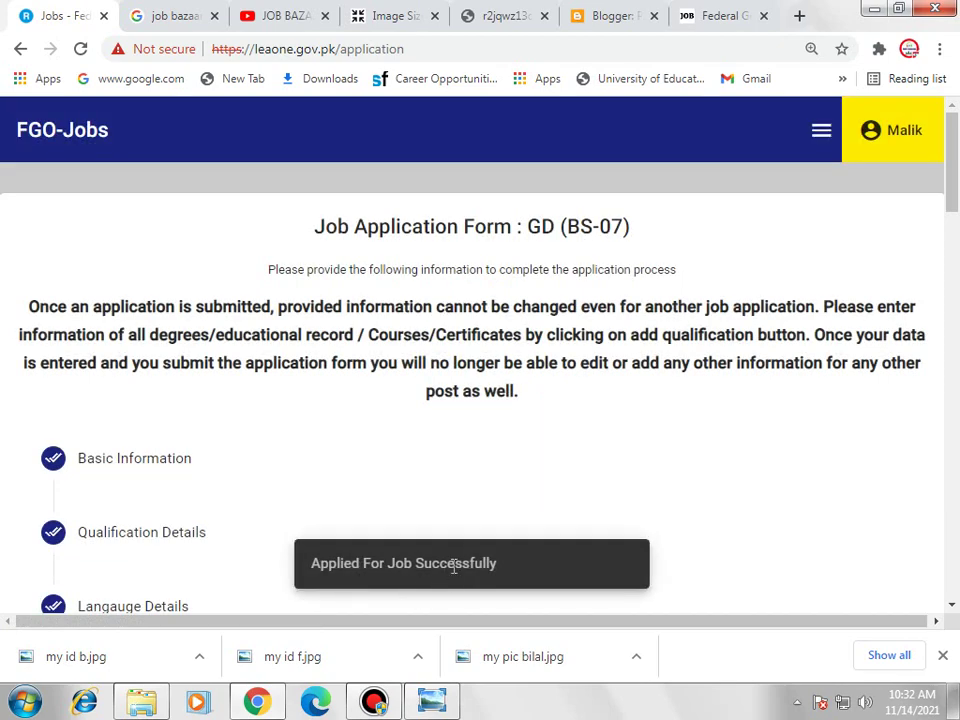
Return to the Jobs list and zoom the page out to fit more posts
scroll(504, 512, "down", 10)
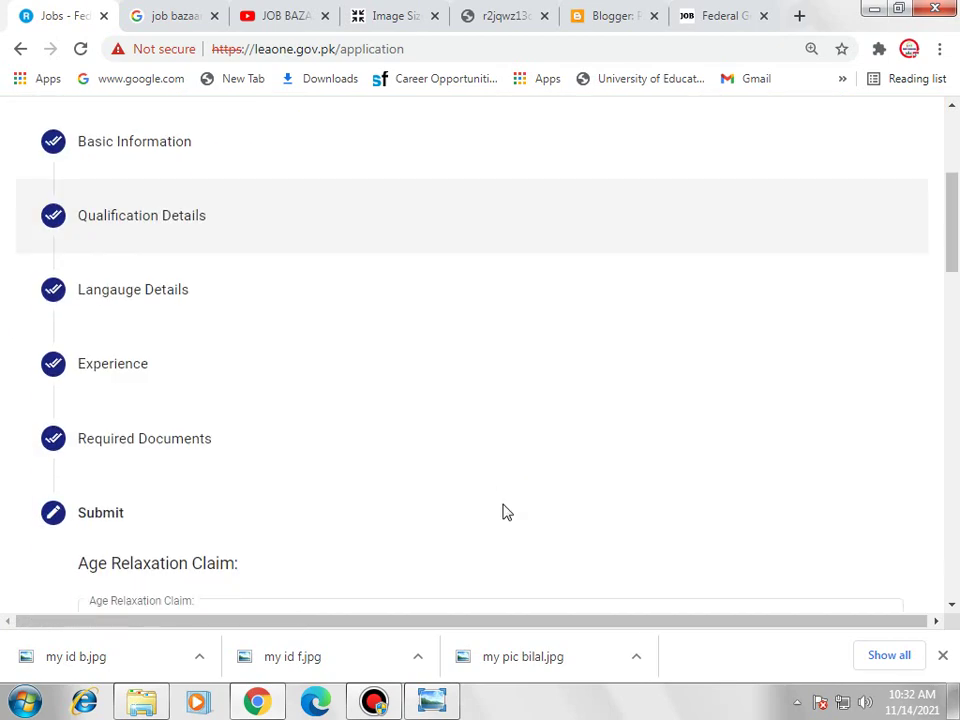
scroll(512, 505, "up", 10)
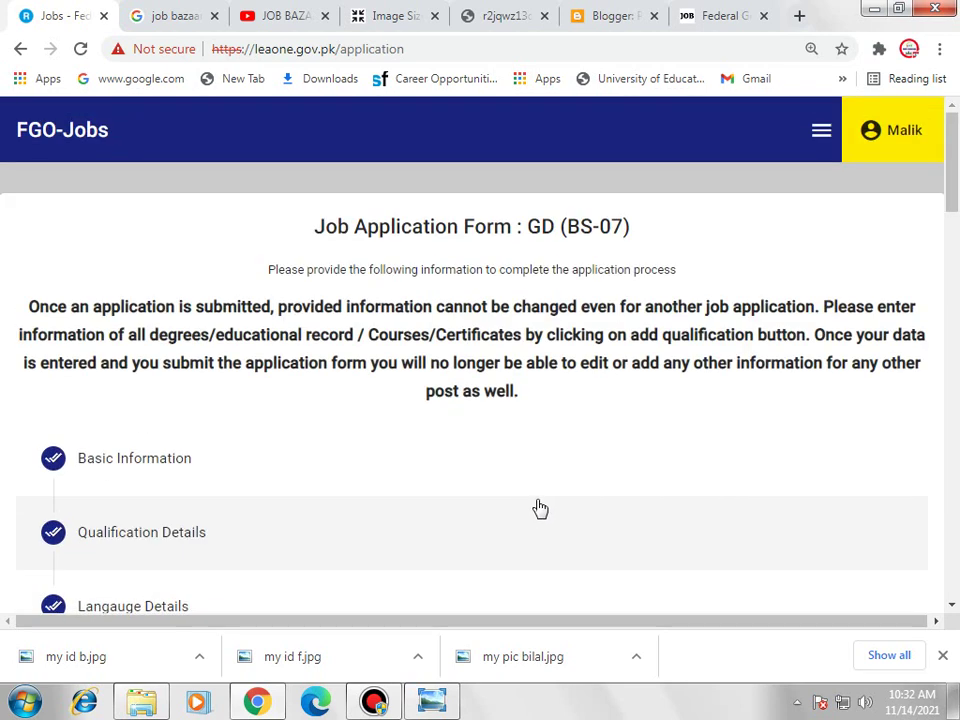
left_click(820, 132)
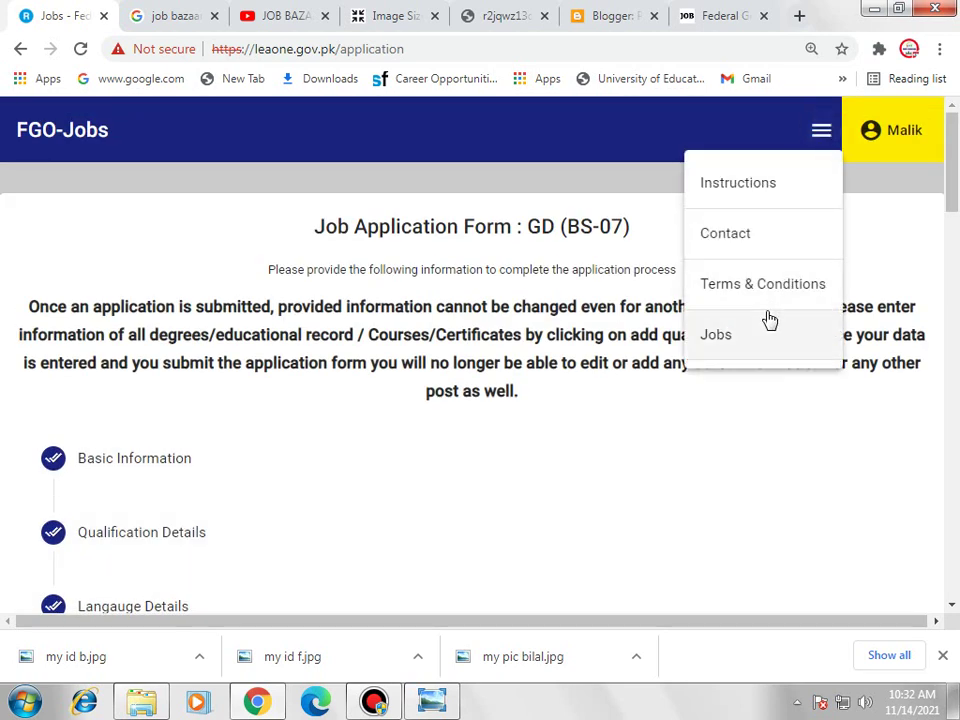
left_click(741, 342)
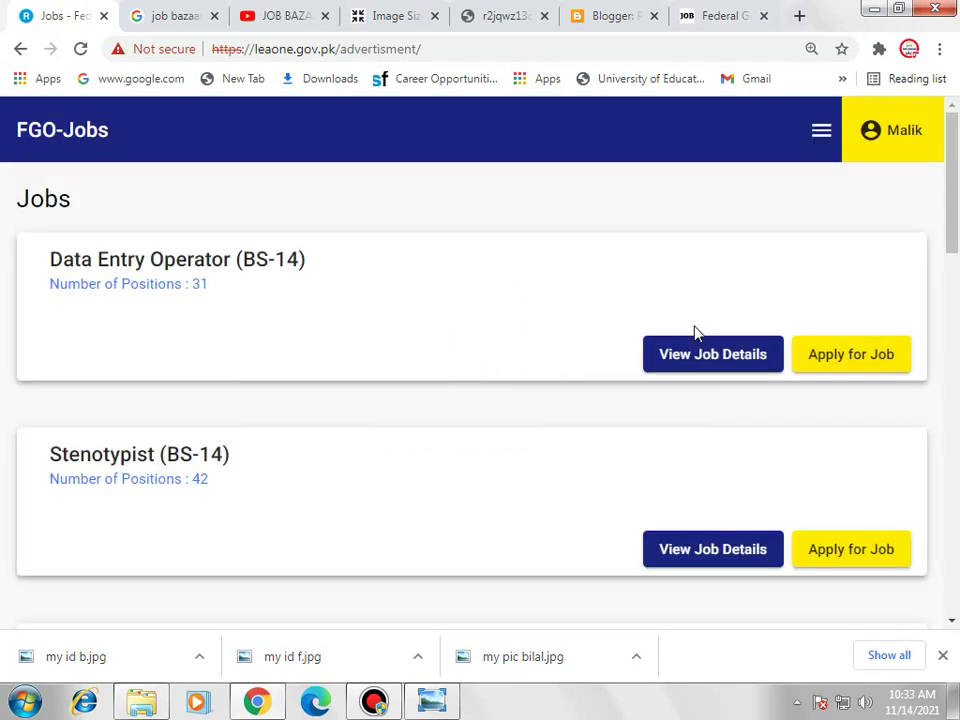
key("ctrl+minus")
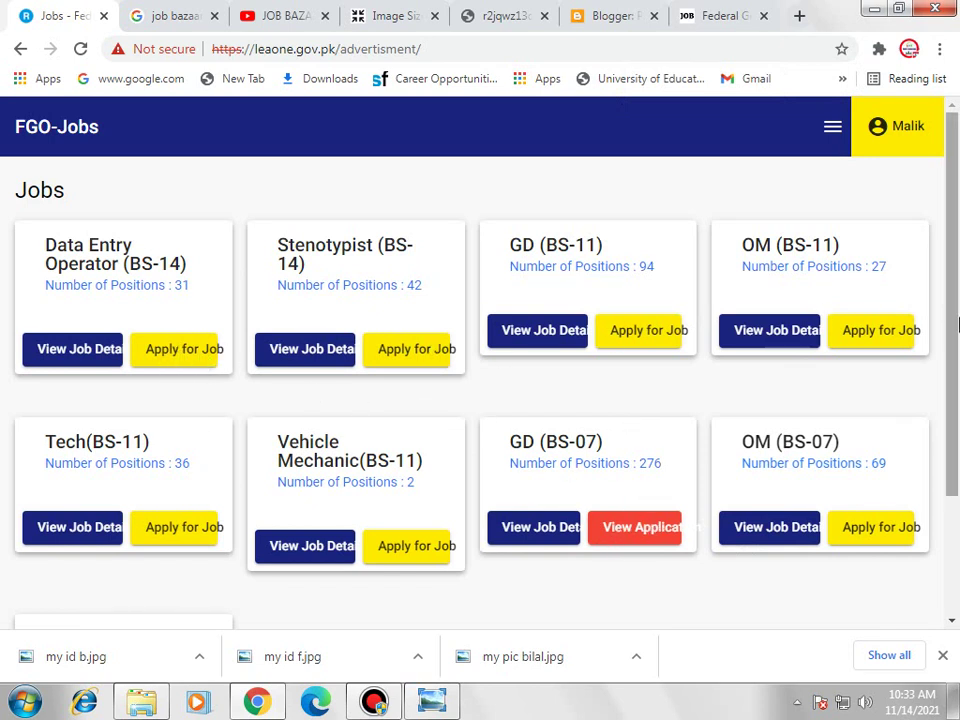
Look over the job posts, open the GD (BS-11) job details, and review its qualifications, physical criteria and available positions
scroll(651, 466, "down", 1)
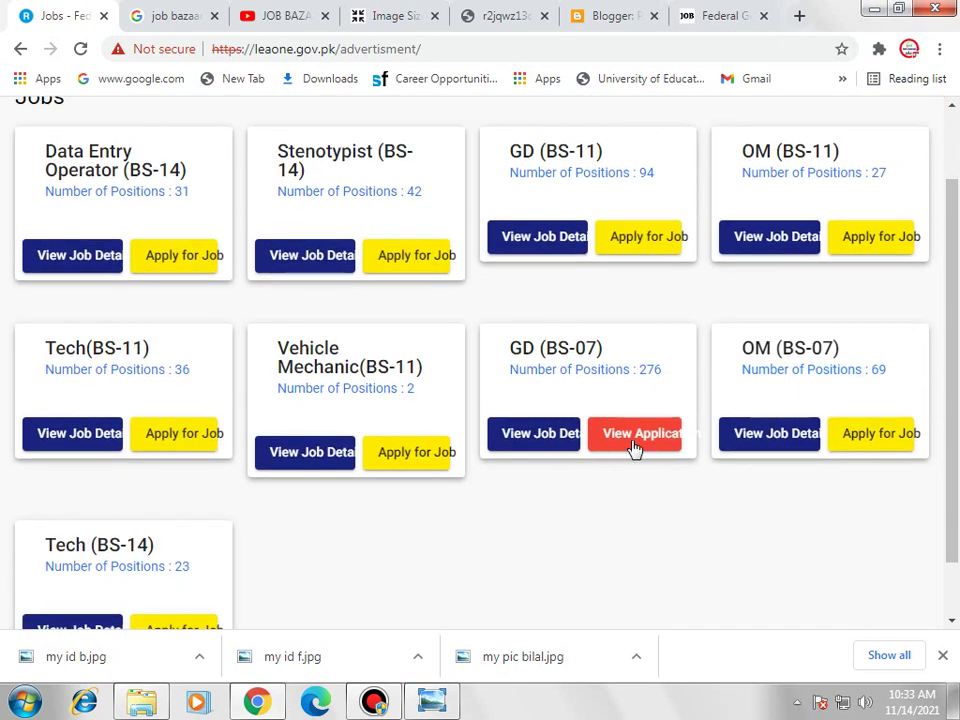
scroll(671, 441, "down", 1)
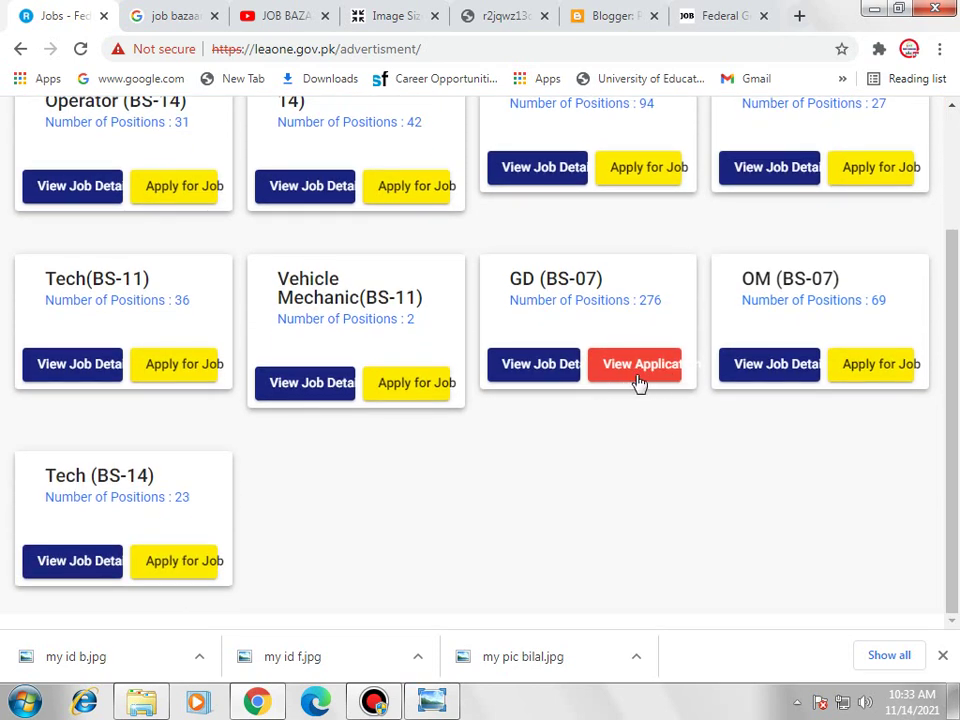
scroll(650, 385, "up", 1)
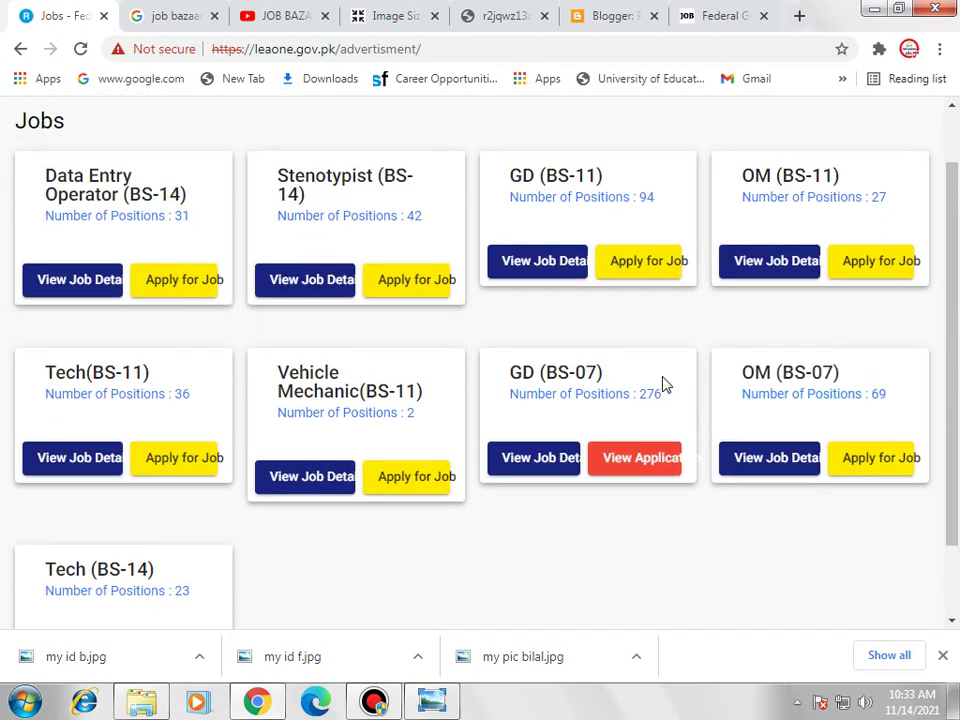
scroll(665, 385, "down", 1)
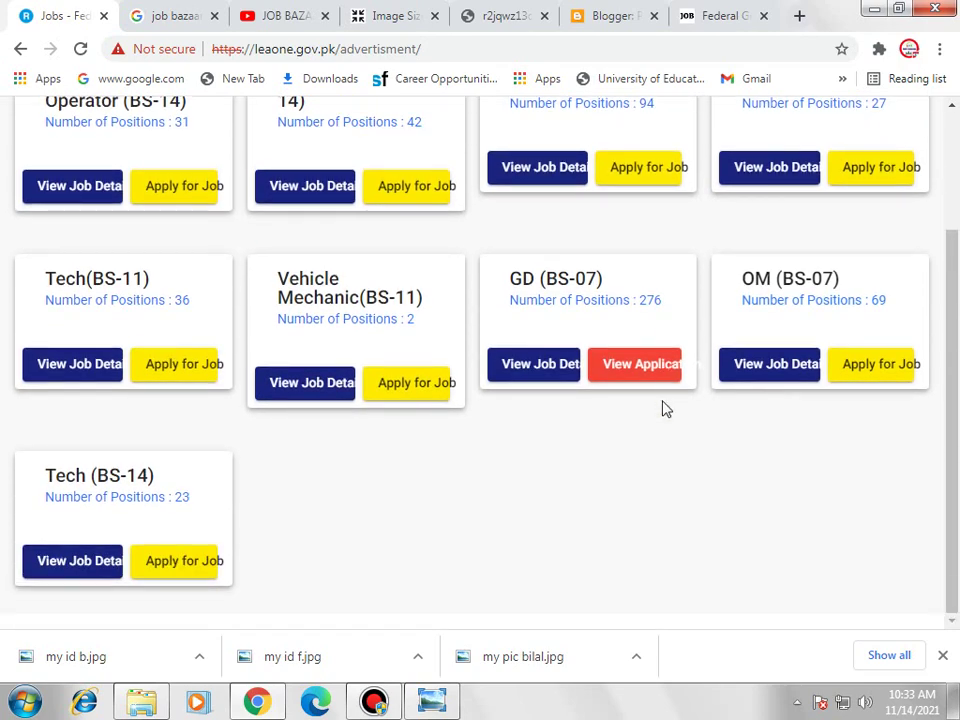
scroll(665, 430, "up", 2)
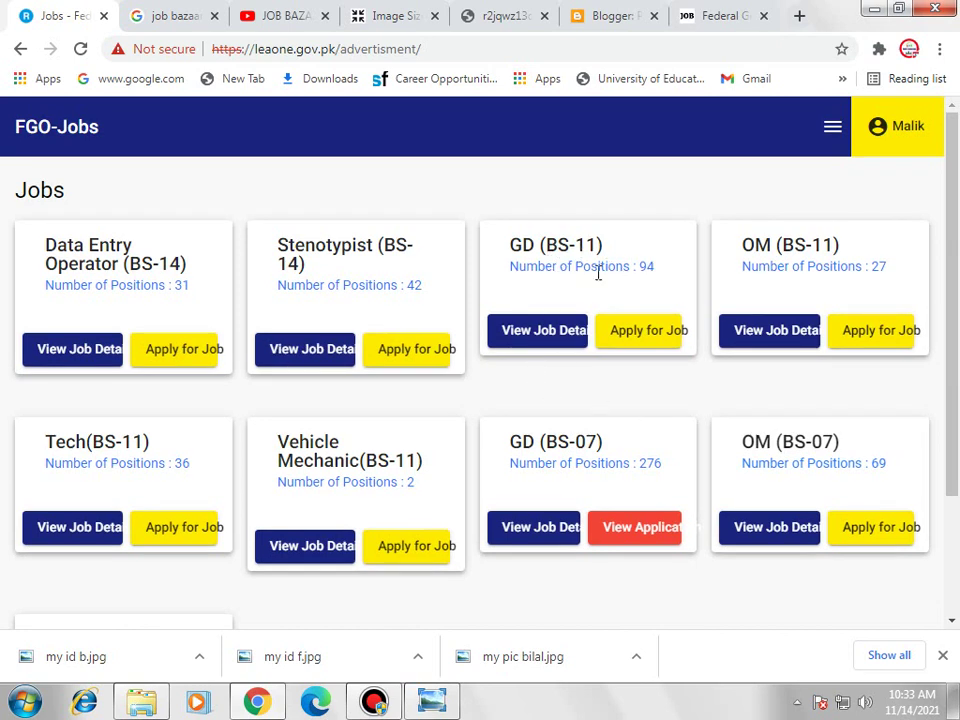
left_click(557, 331)
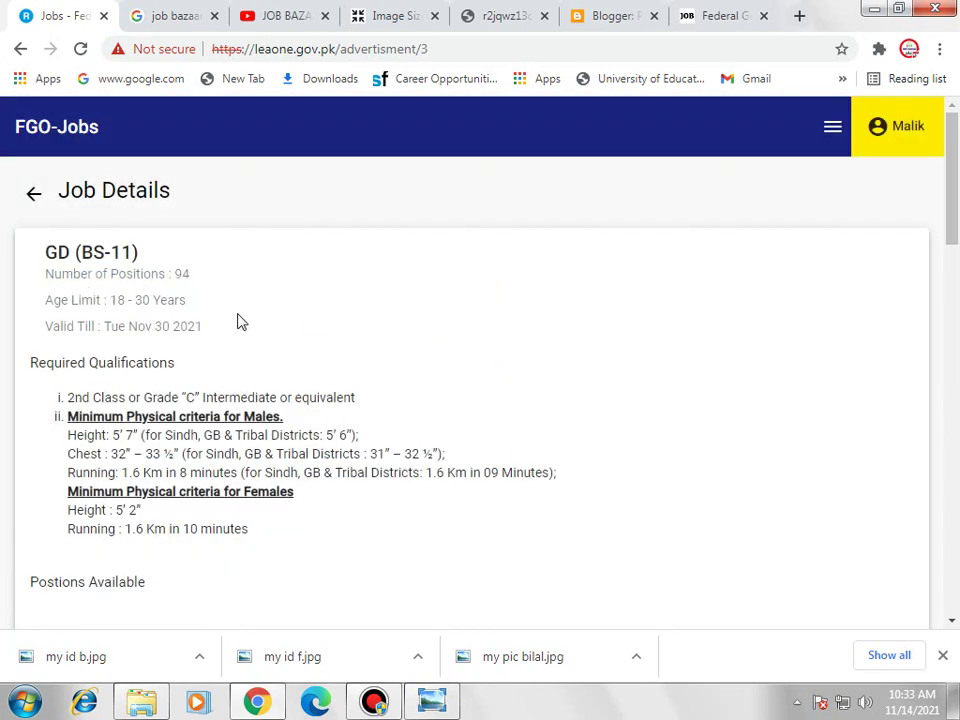
scroll(237, 322, "down", 12)
scroll(238, 330, "up", 12)
scroll(240, 326, "down", 12)
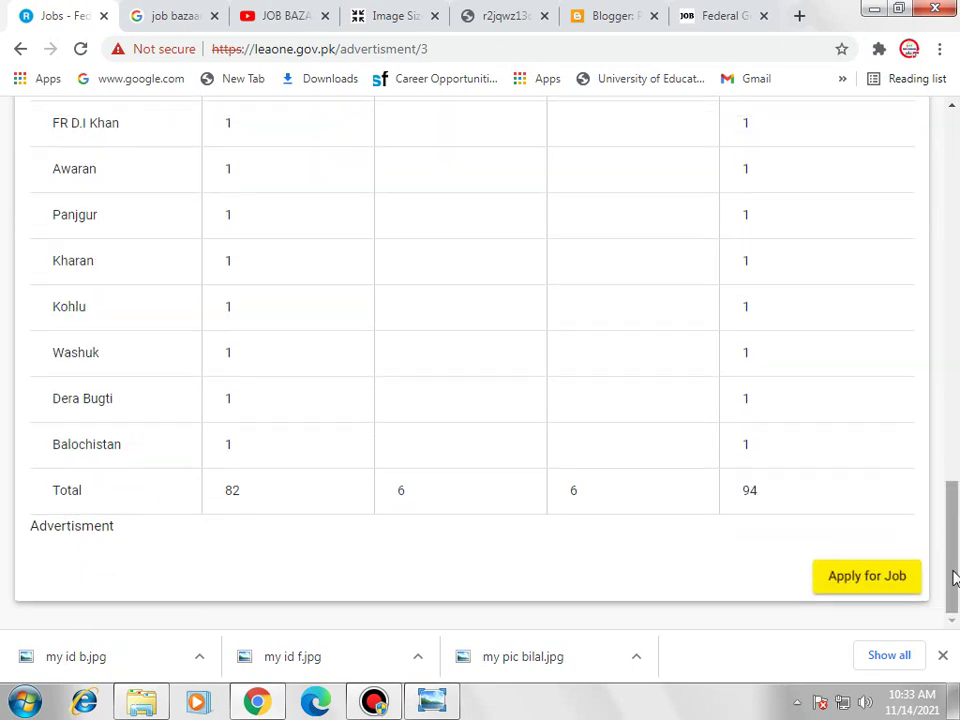
Start the GD (BS-11) application and proceed from the prefilled Basic Information to Qualification Details
left_click(877, 578)
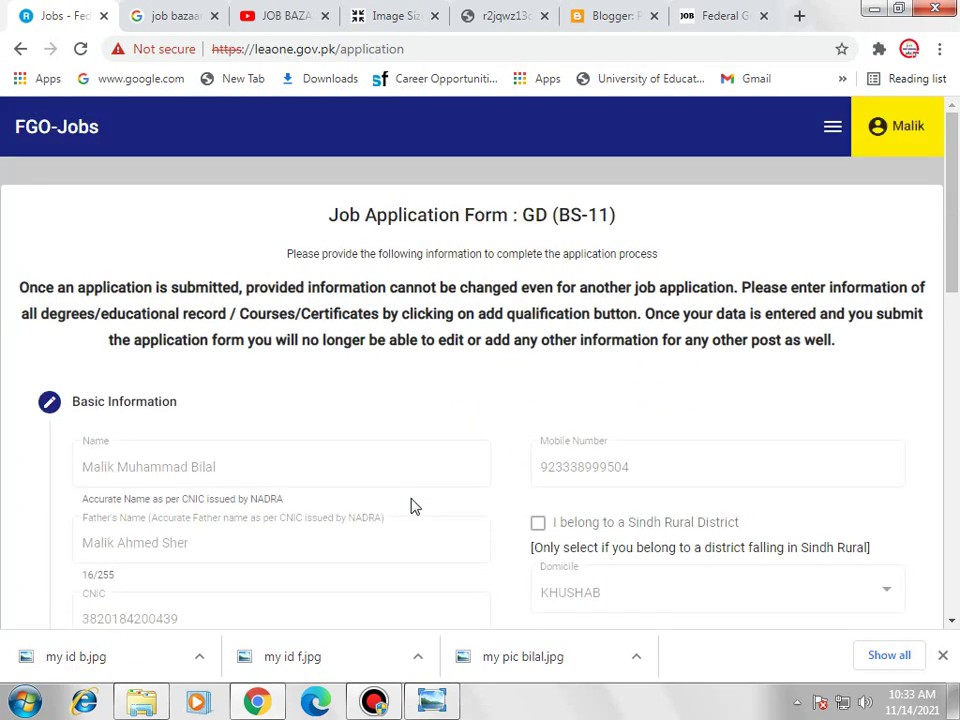
scroll(598, 413, "down", 4)
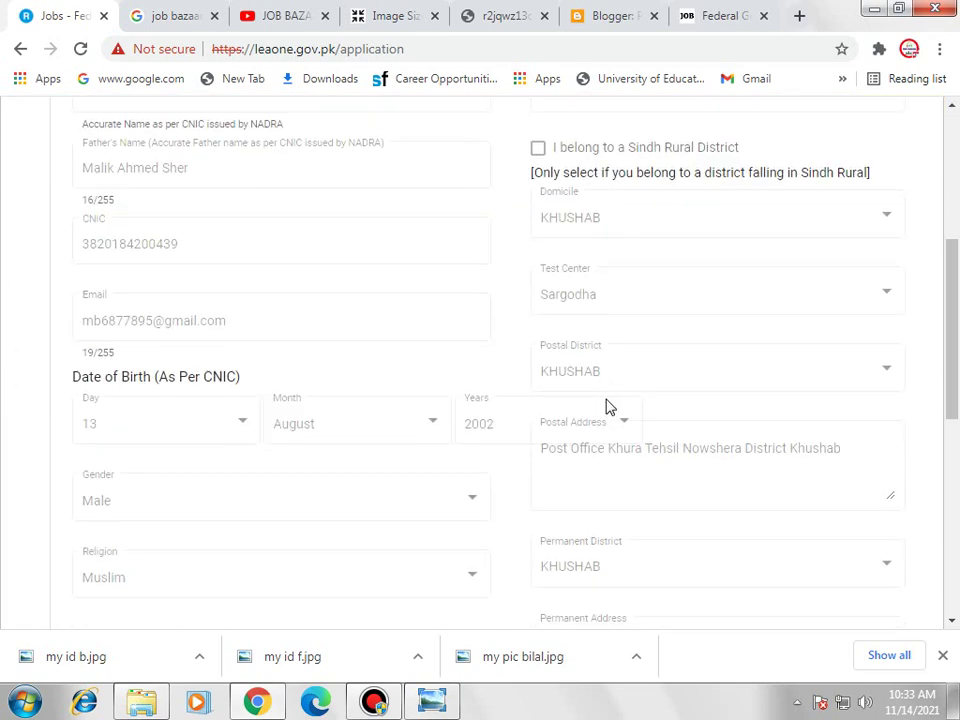
scroll(664, 446, "down", 6)
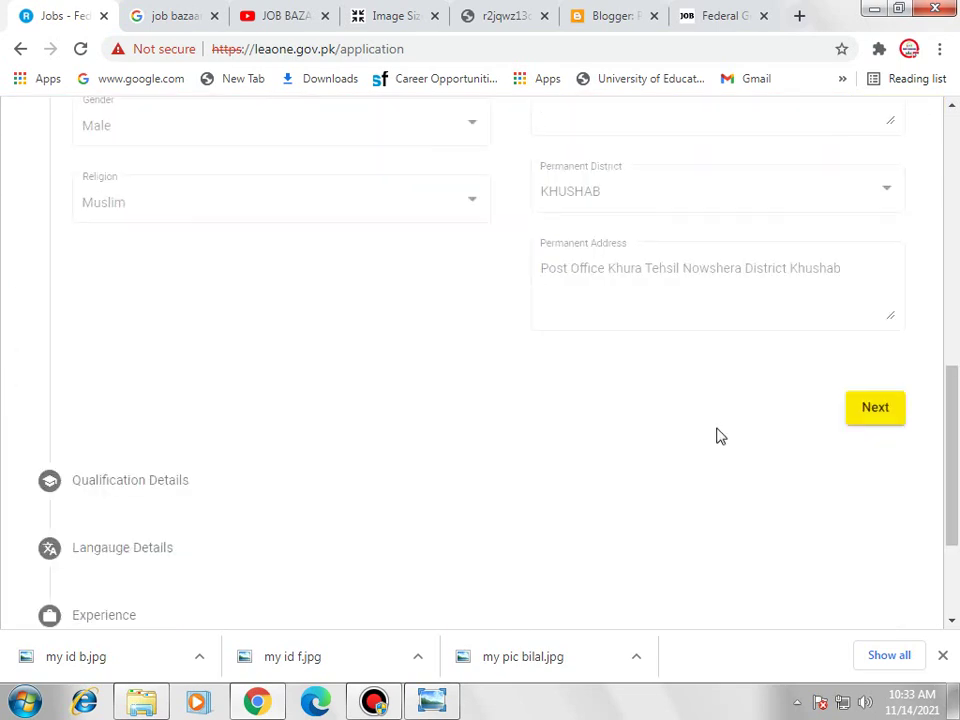
left_click(60, 290)
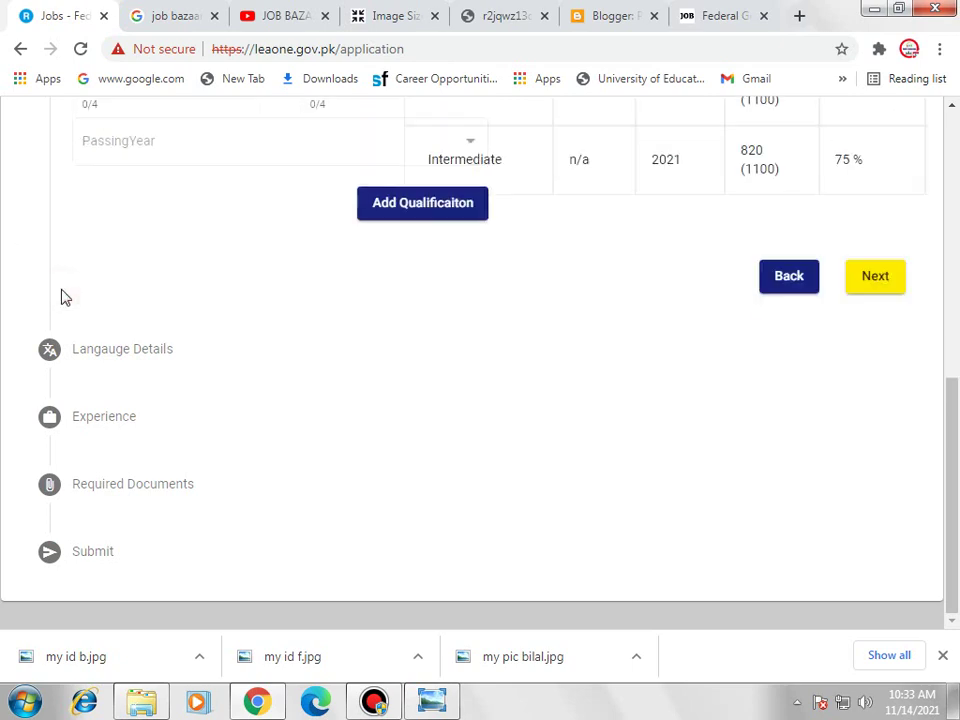
Open Language Details in the GD (BS-11) application and check the saved language entry
left_click(181, 363)
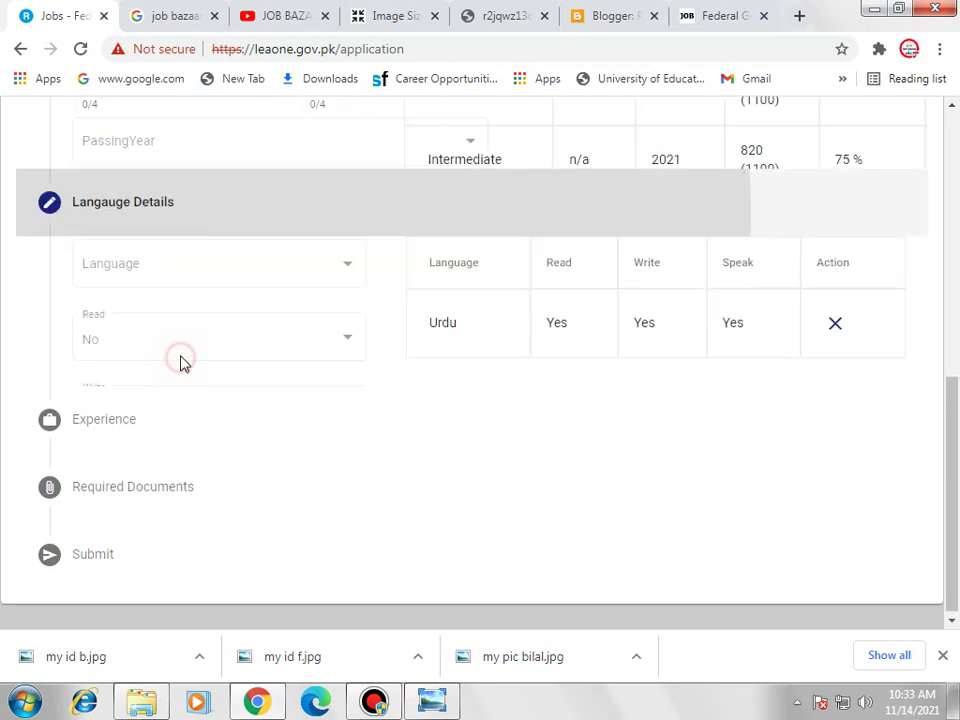
scroll(509, 296, "up", 1)
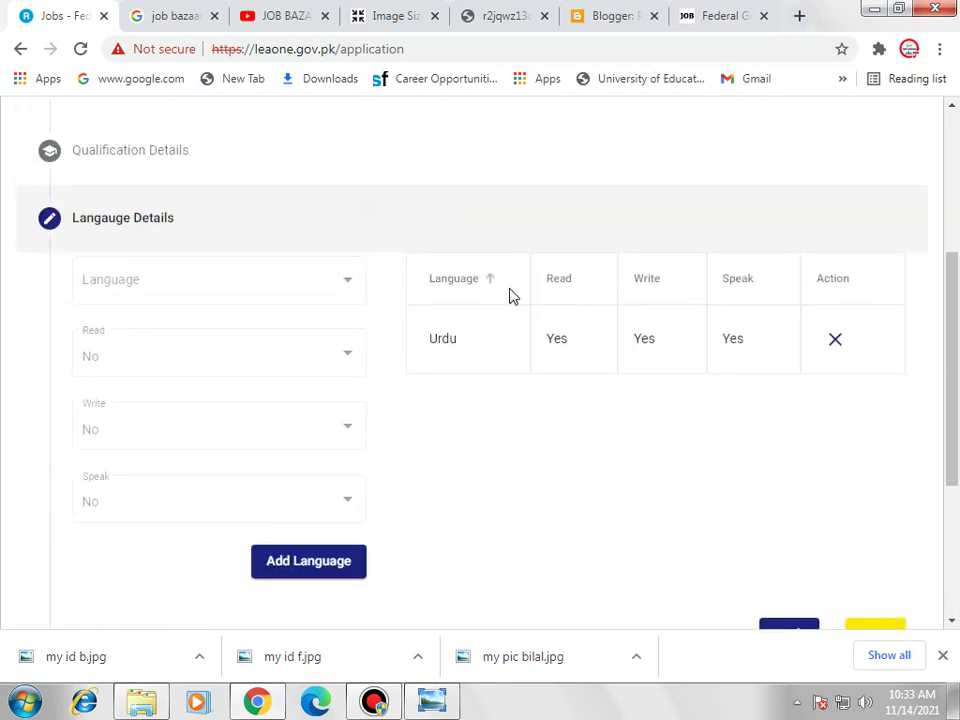
scroll(393, 330, "down", 3)
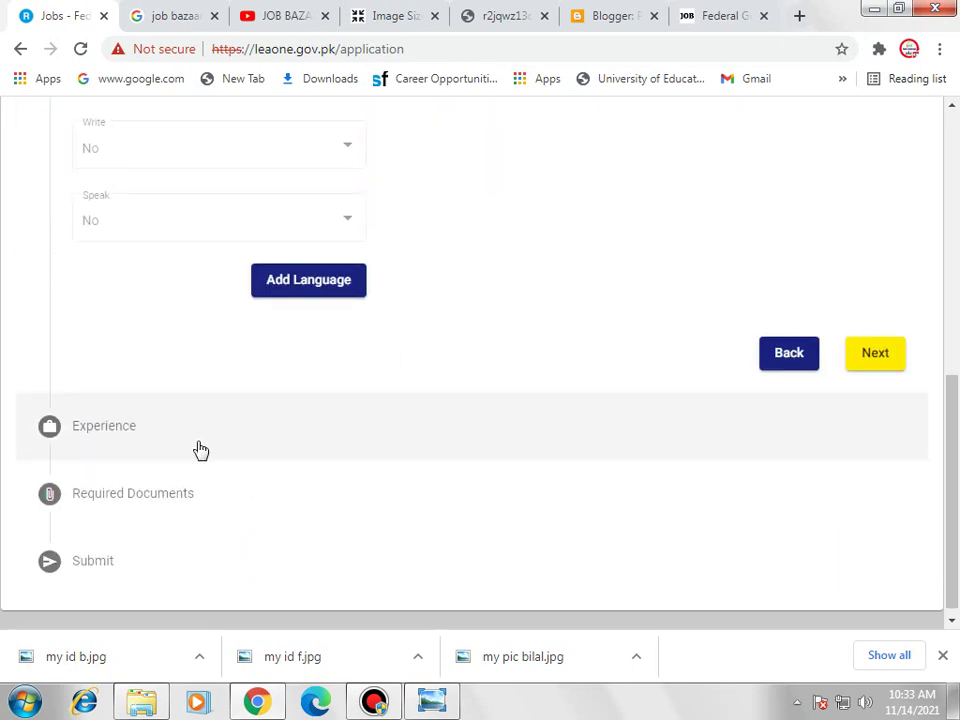
Zoom the page in and try to open the Required Documents section directly from Language Details
key("ctrl+plus")
scroll(203, 440, "down", 3)
left_click(173, 471)
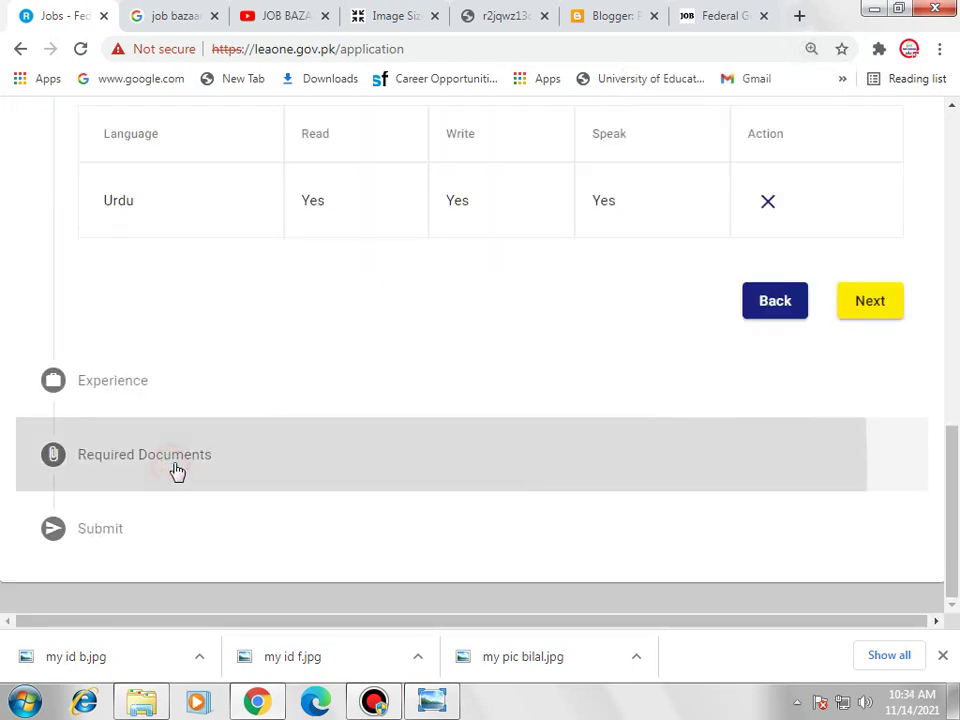
left_click(200, 457)
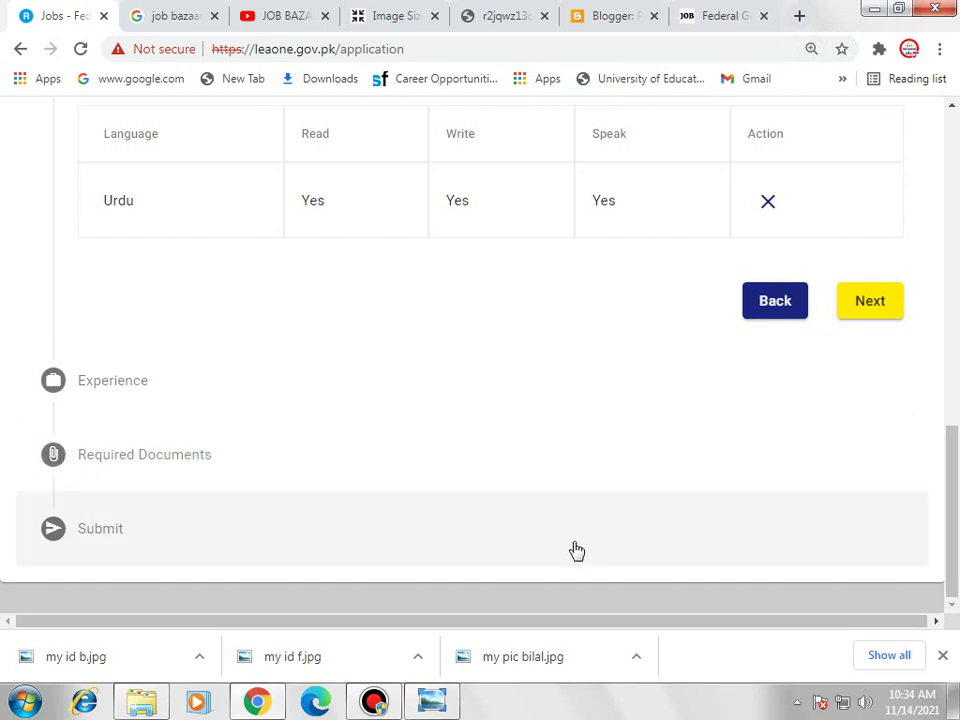
Proceed through Language Details, Experience without declaring previous experience, and the saved Required Documents to reach the Submit section
left_click(885, 305)
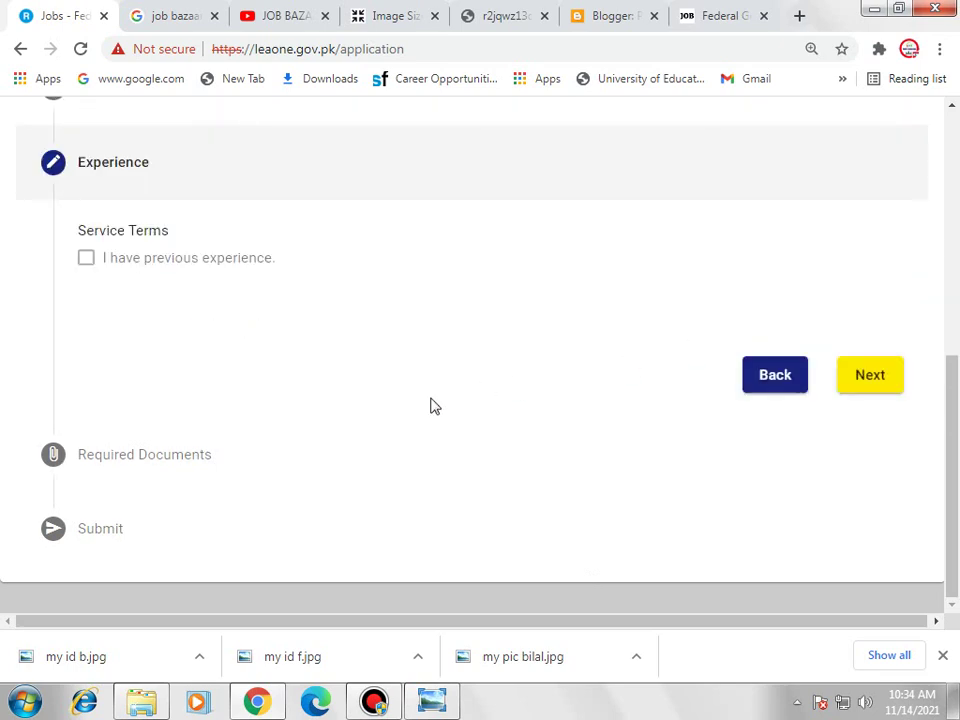
left_click(883, 377)
scroll(687, 458, "down", 15)
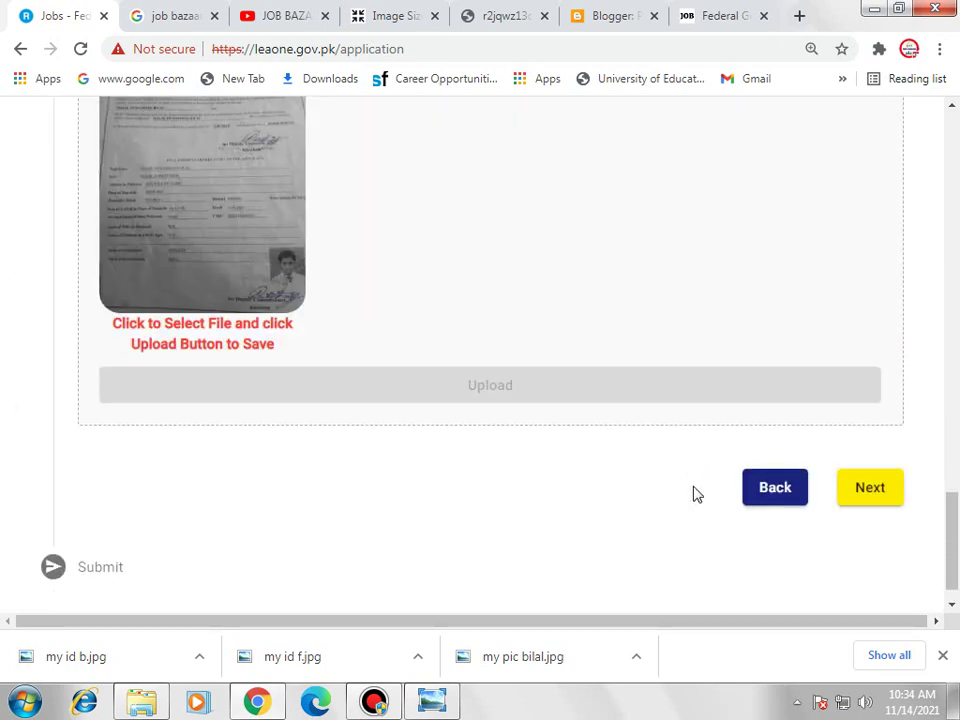
left_click(888, 452)
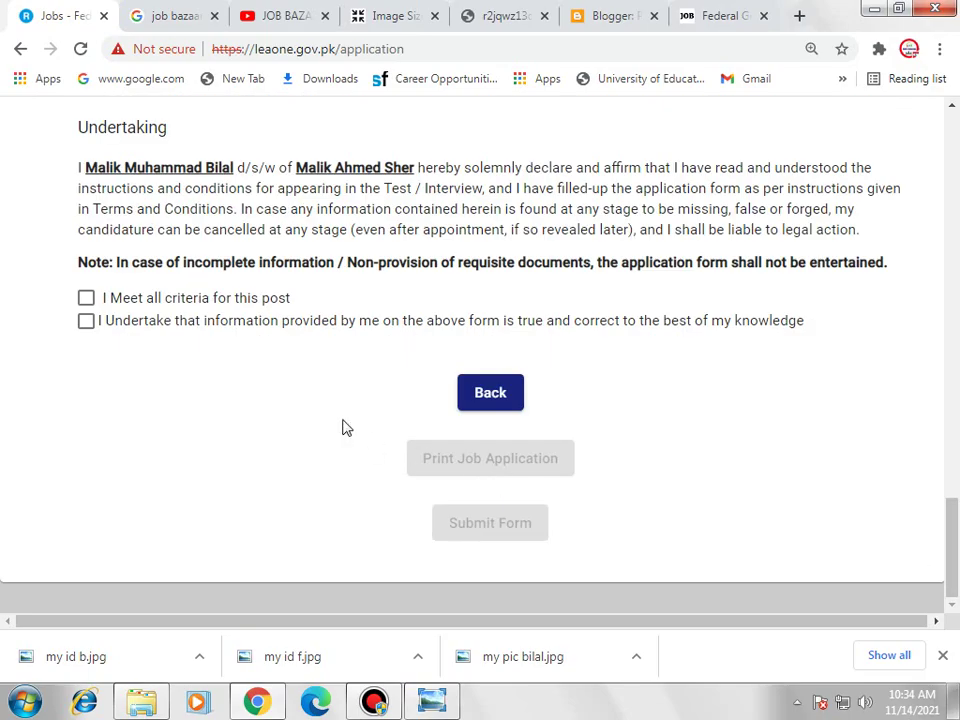
Review the terms, accept both undertaking declarations, and request submission of the GD (BS-11) form with the reCAPTCHA check completed
scroll(520, 470, "up", 15)
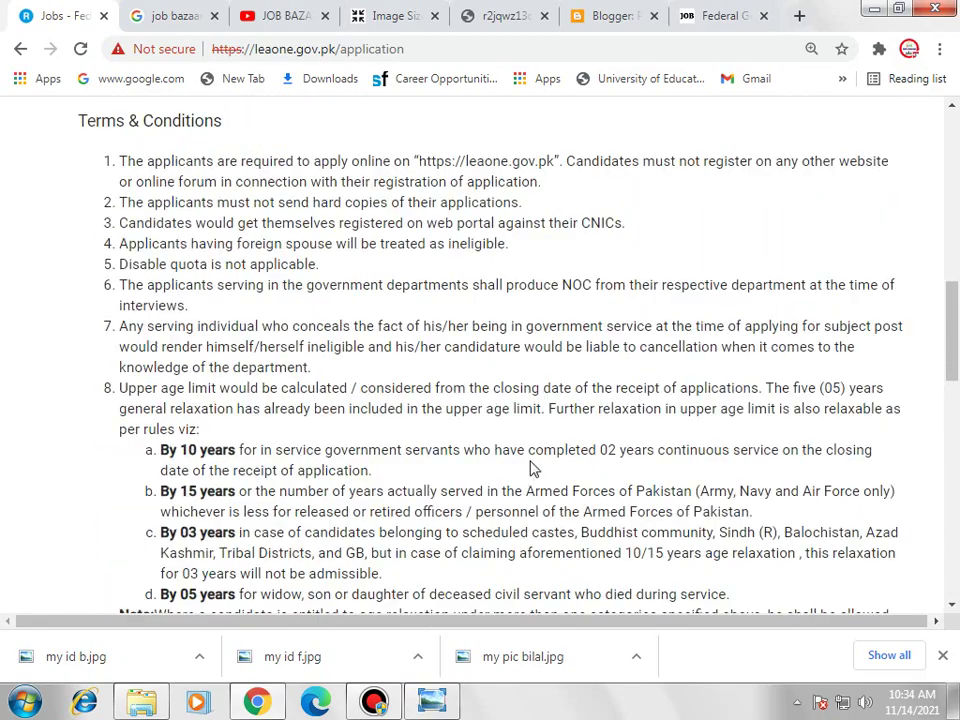
scroll(533, 470, "down", 12)
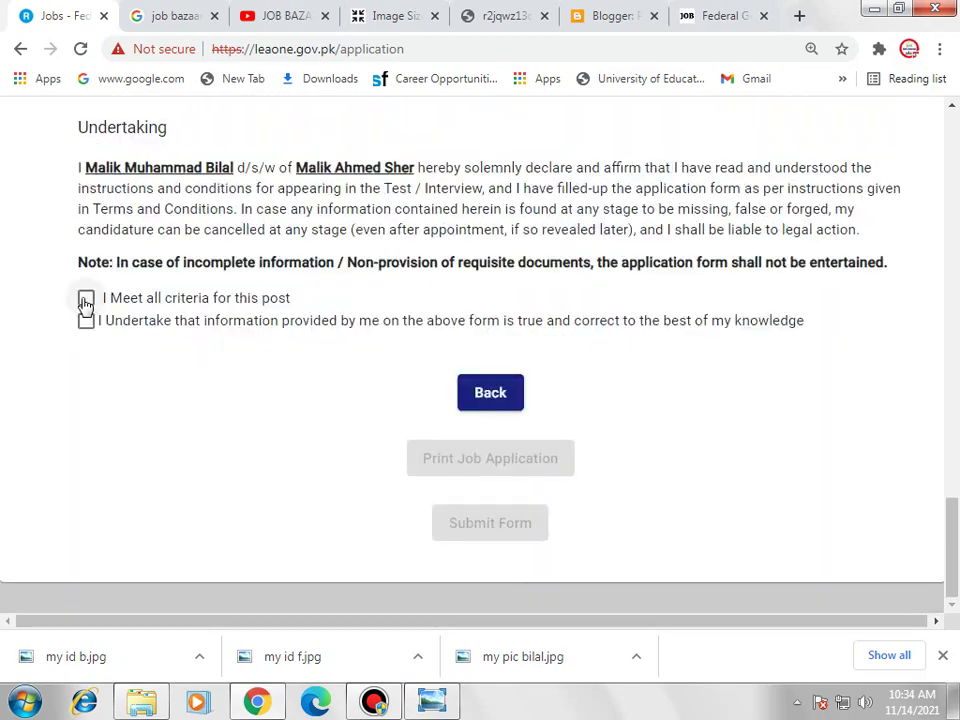
left_click(85, 299)
left_click(87, 321)
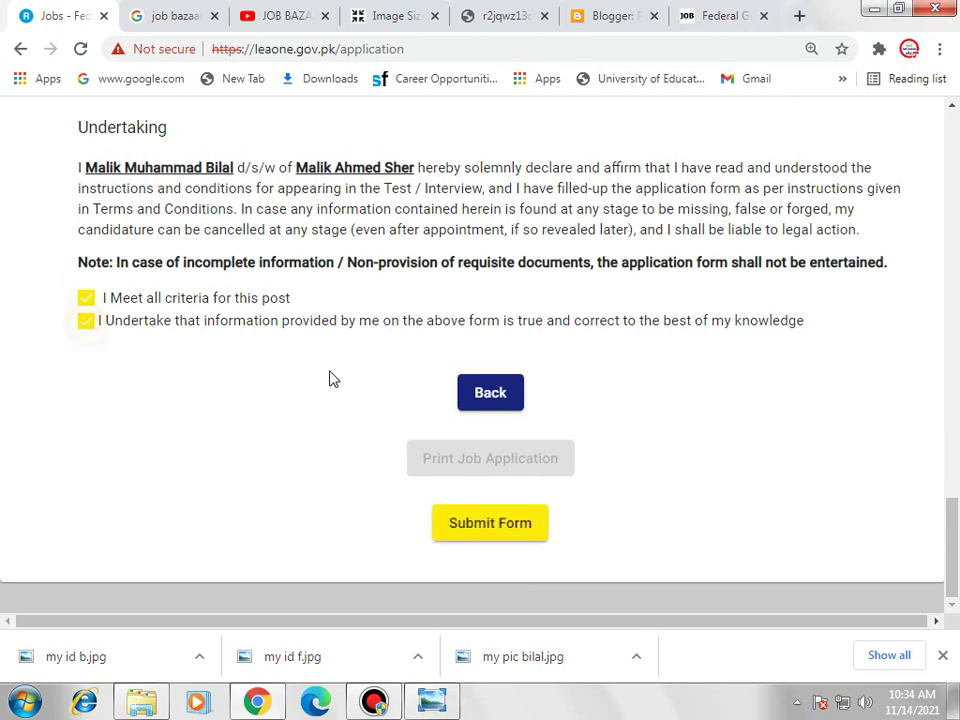
left_click(499, 532)
left_click(137, 421)
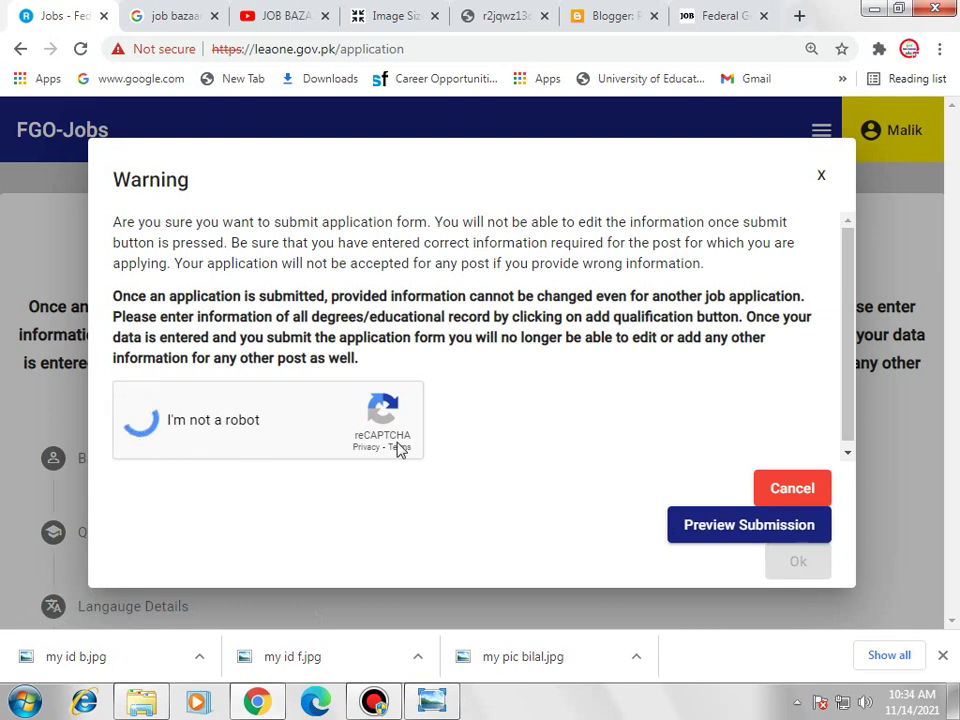
Preview the GD (BS-11) submission, look through its contents, and close the preview to confirm the final submission
left_click(708, 528)
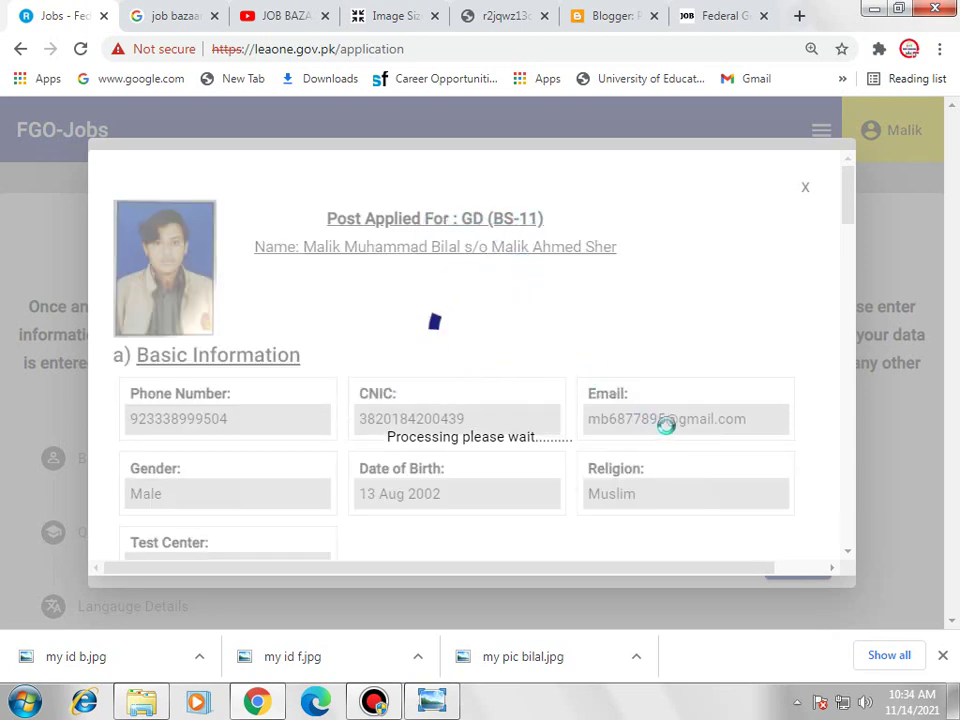
scroll(528, 430, "down", 5)
scroll(530, 430, "down", 10)
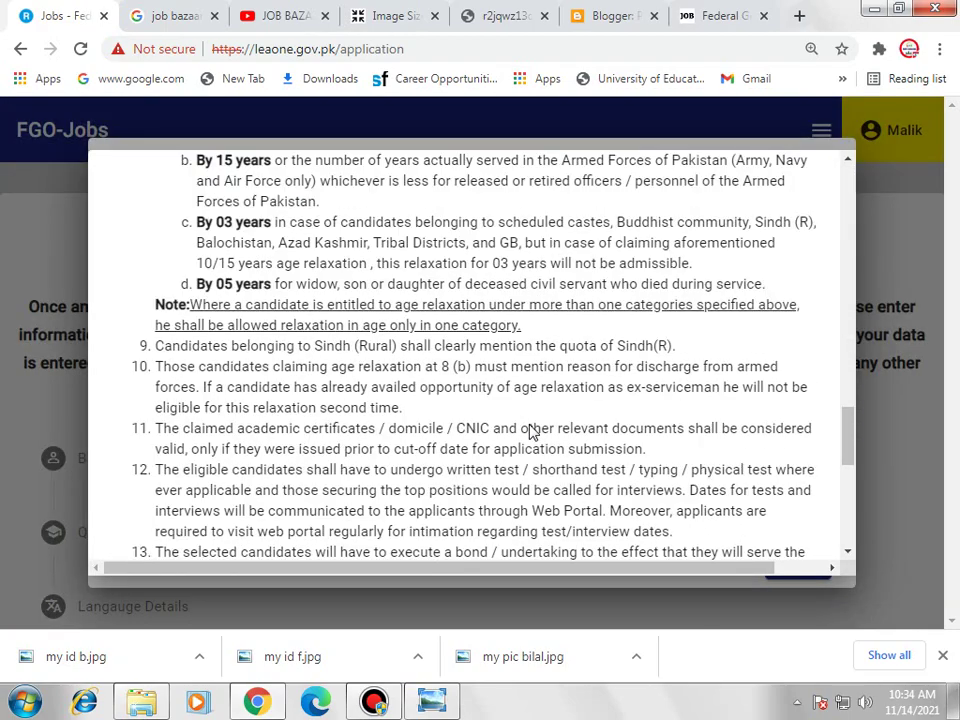
scroll(545, 430, "up", 5)
scroll(550, 430, "up", 15)
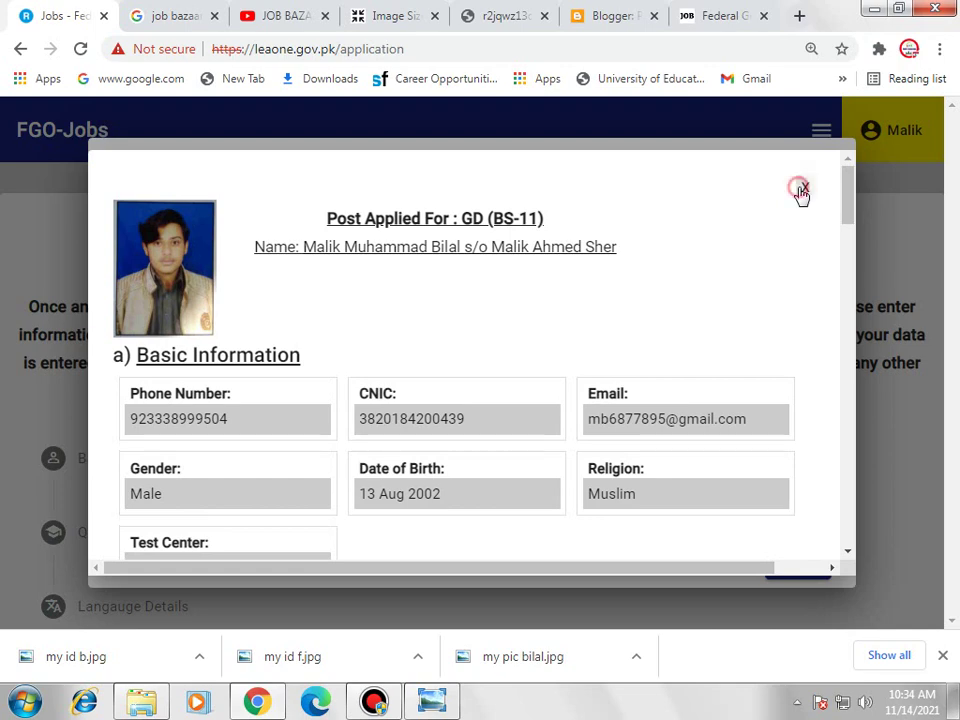
left_click(801, 190)
left_click(797, 563)
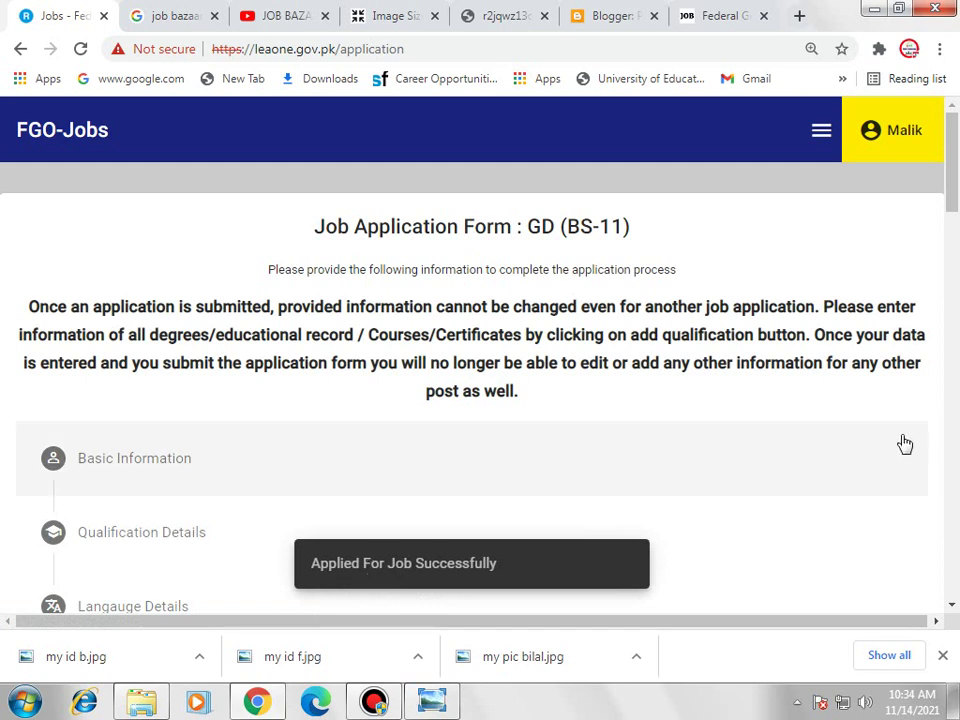
Return to the Jobs list and zoom the page out to check the application status of the posts
left_click(821, 132)
left_click(728, 331)
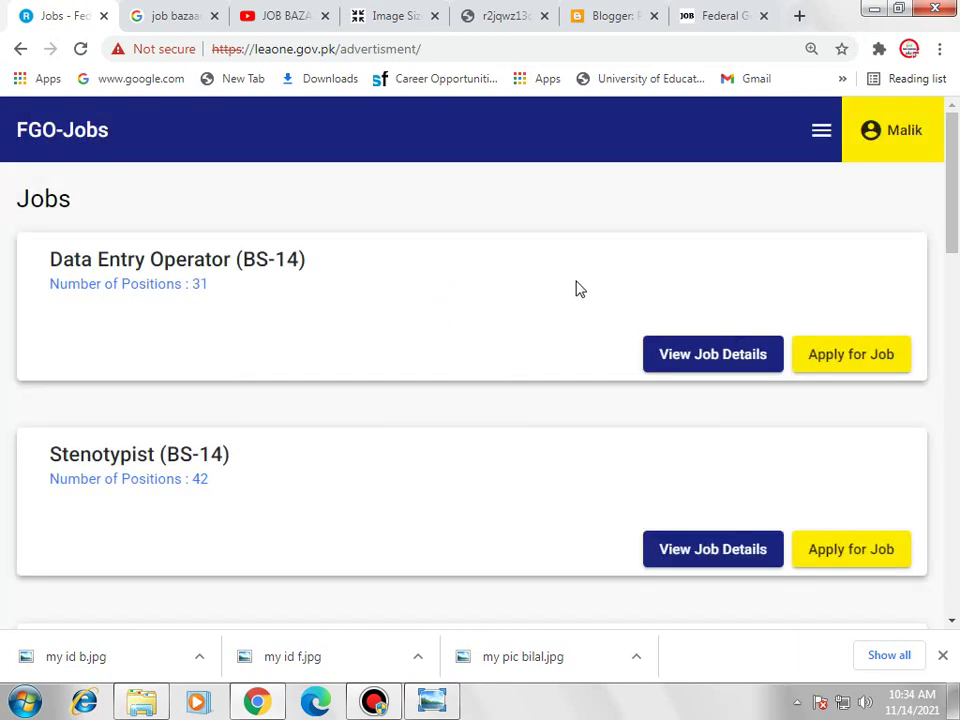
key("ctrl+minus")
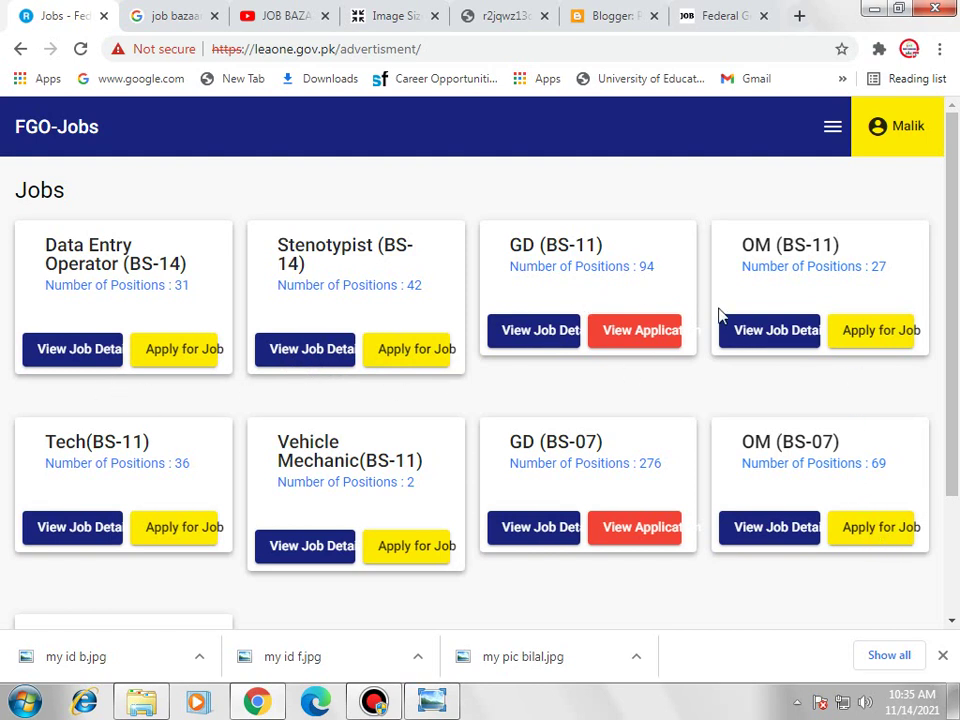
mouse_move(360, 702)
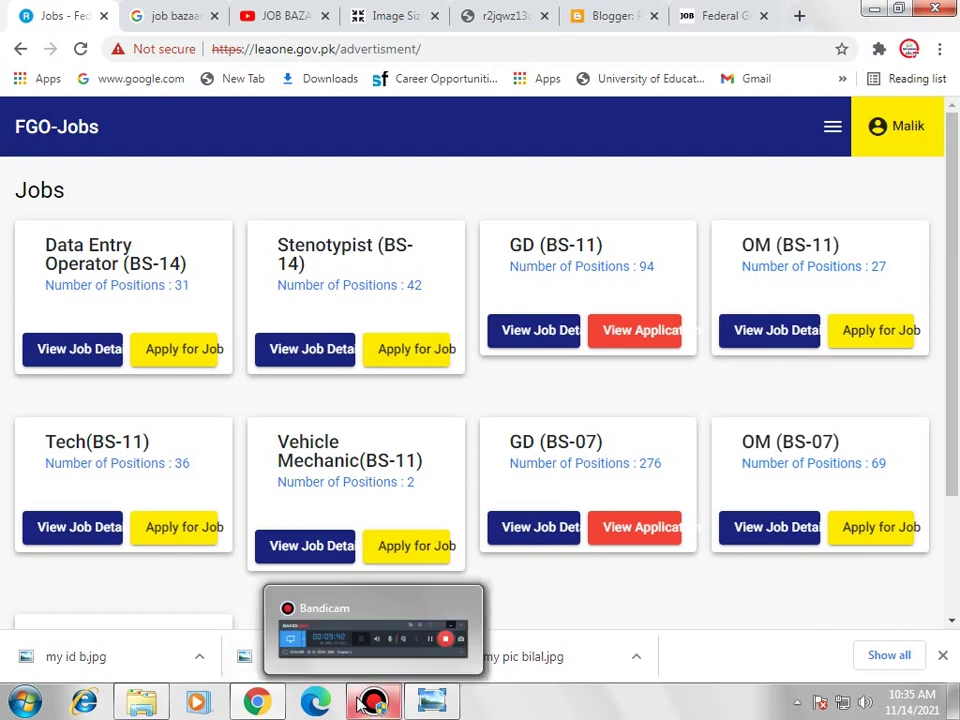
left_click(385, 635)
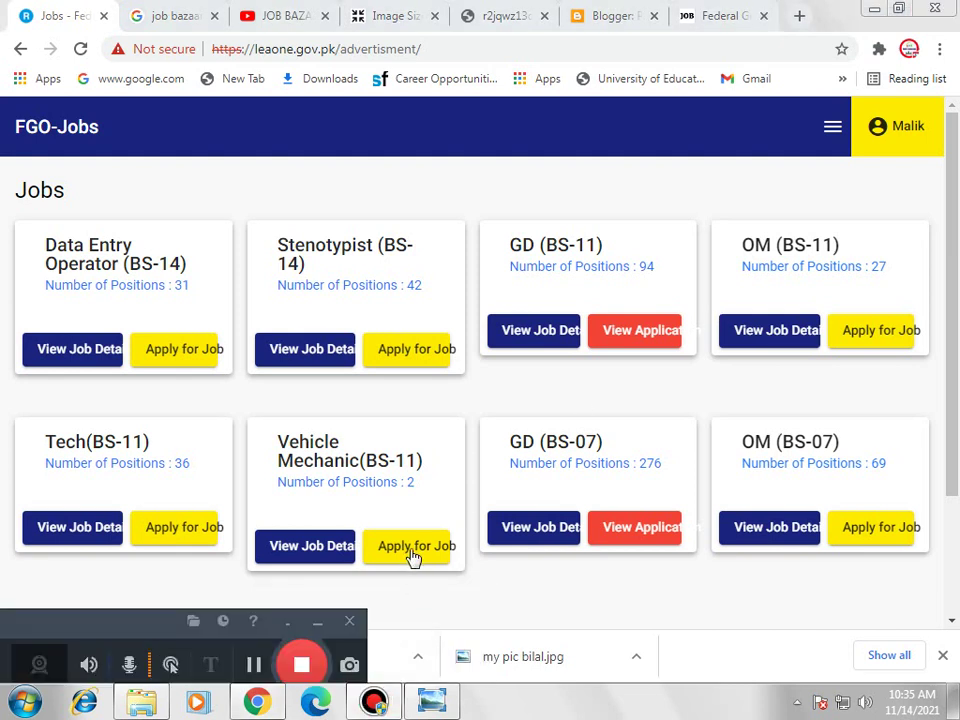